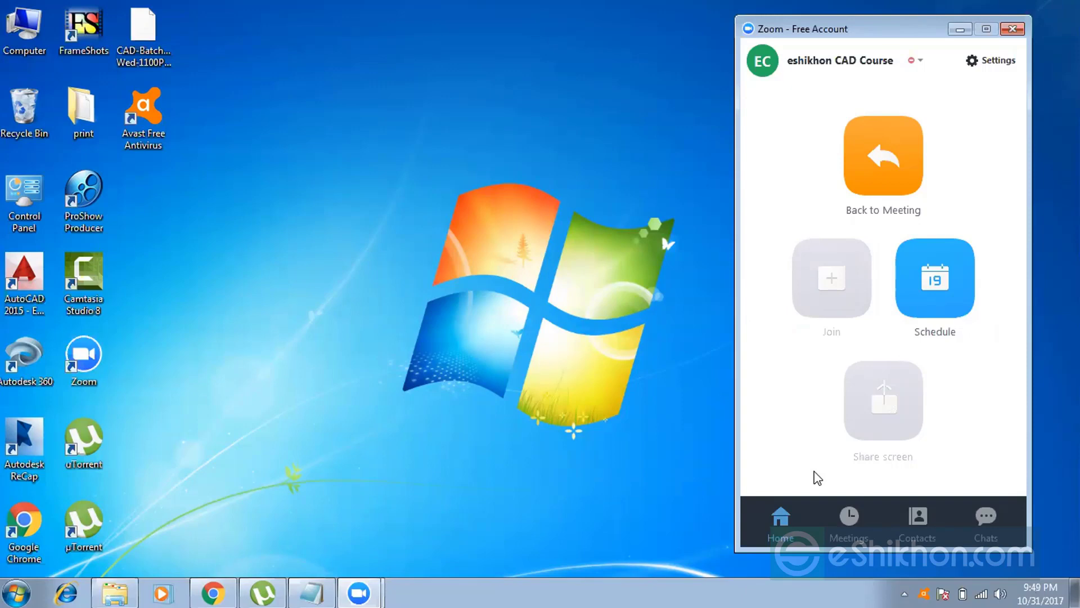
Refresh the Windows 7 desktop twice from its right-click menu
right_click(369, 21)
left_click(413, 66)
right_click(271, 6)
right_click(312, 46)
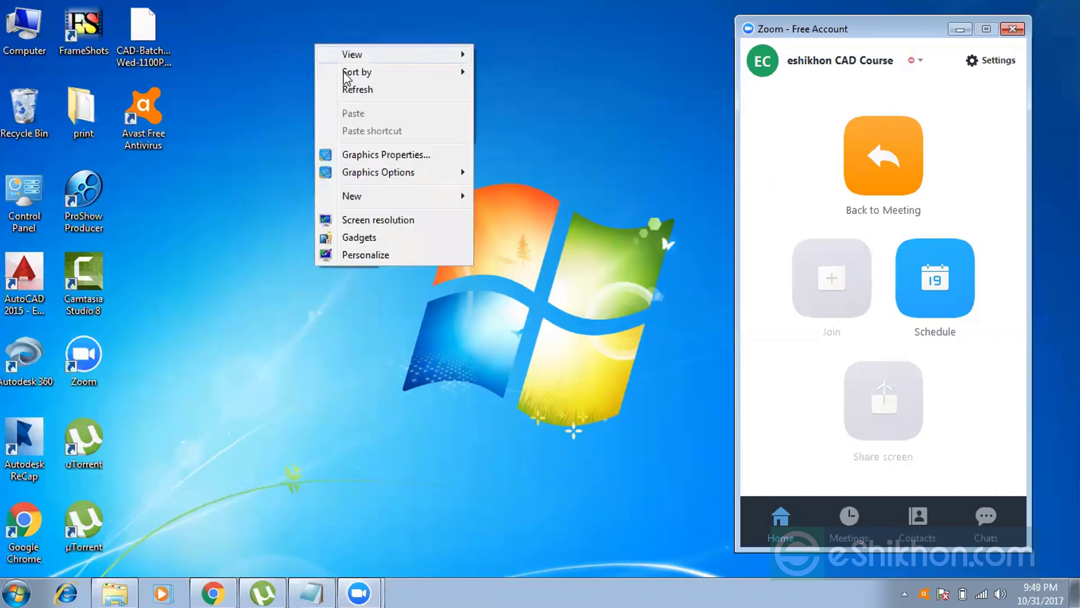
left_click(357, 90)
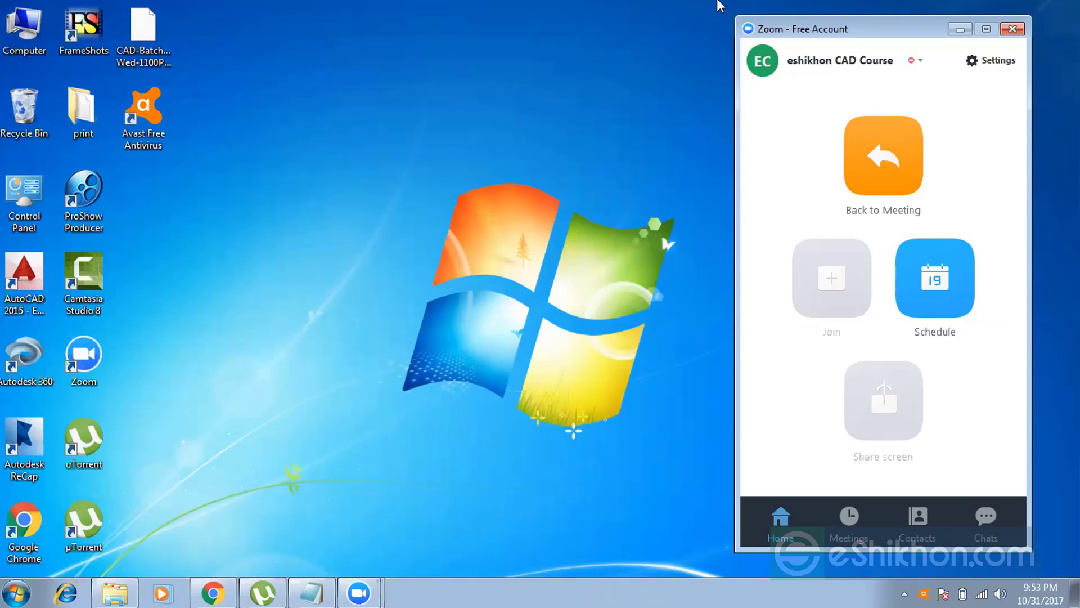
Dismiss the desktop menu and Zoom chat popup, then refresh the desktop again
right_click(719, 3)
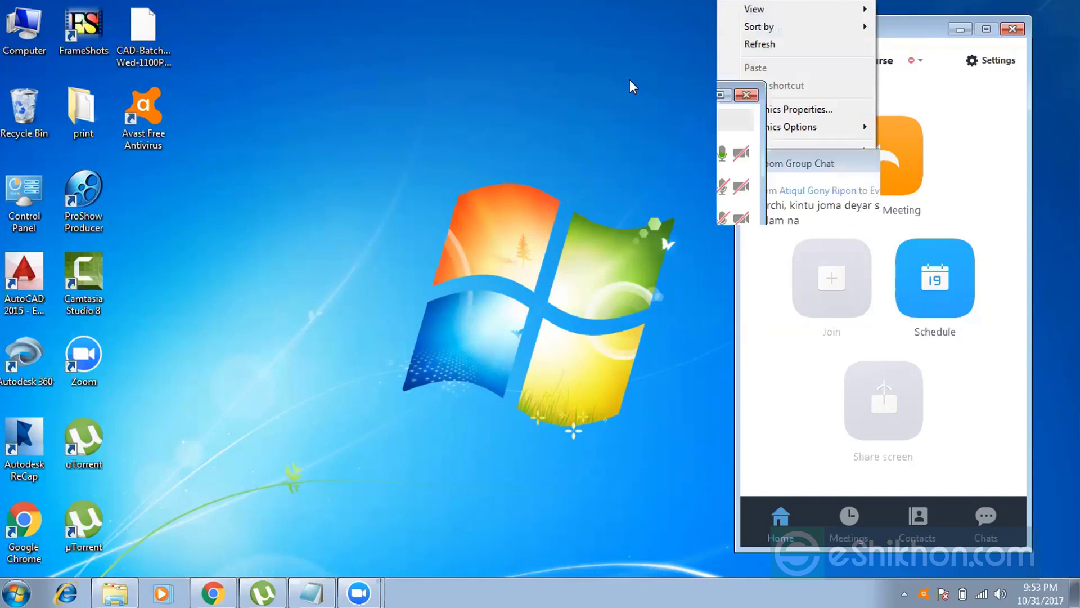
left_click(616, 3)
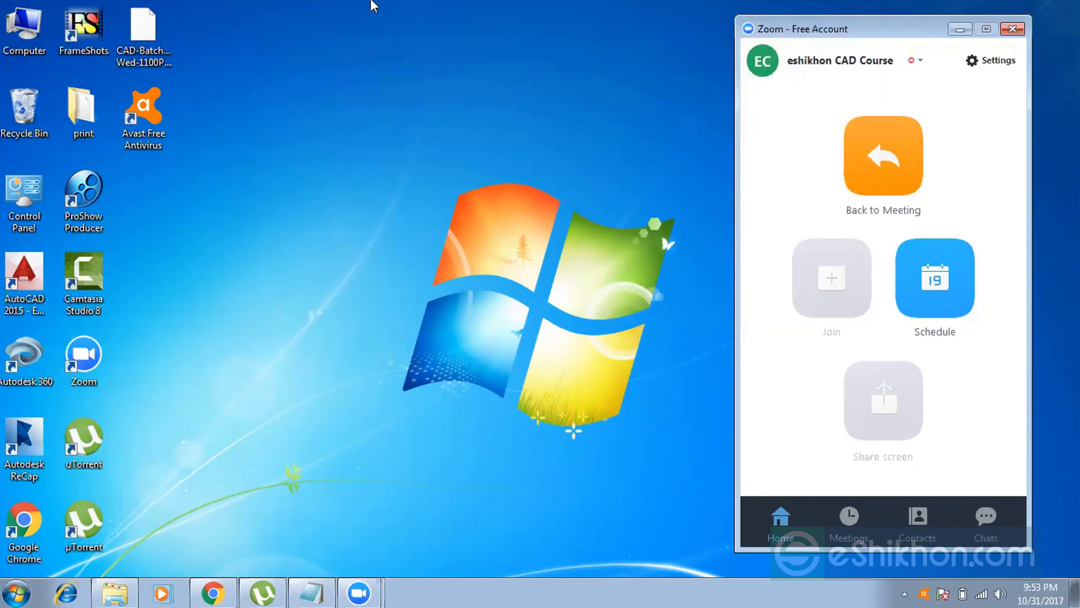
right_click(298, 39)
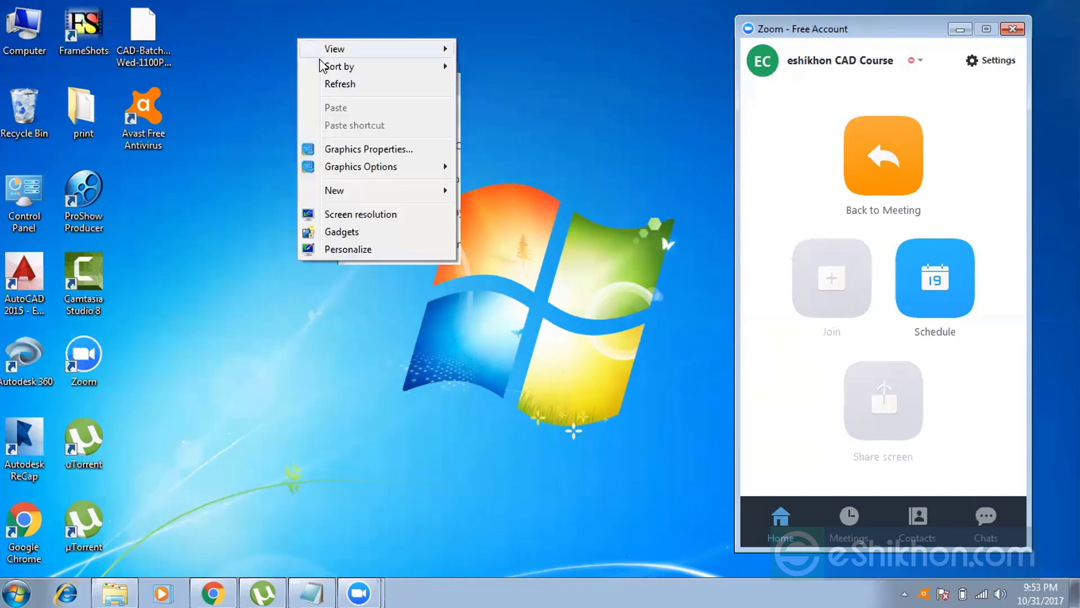
left_click(332, 84)
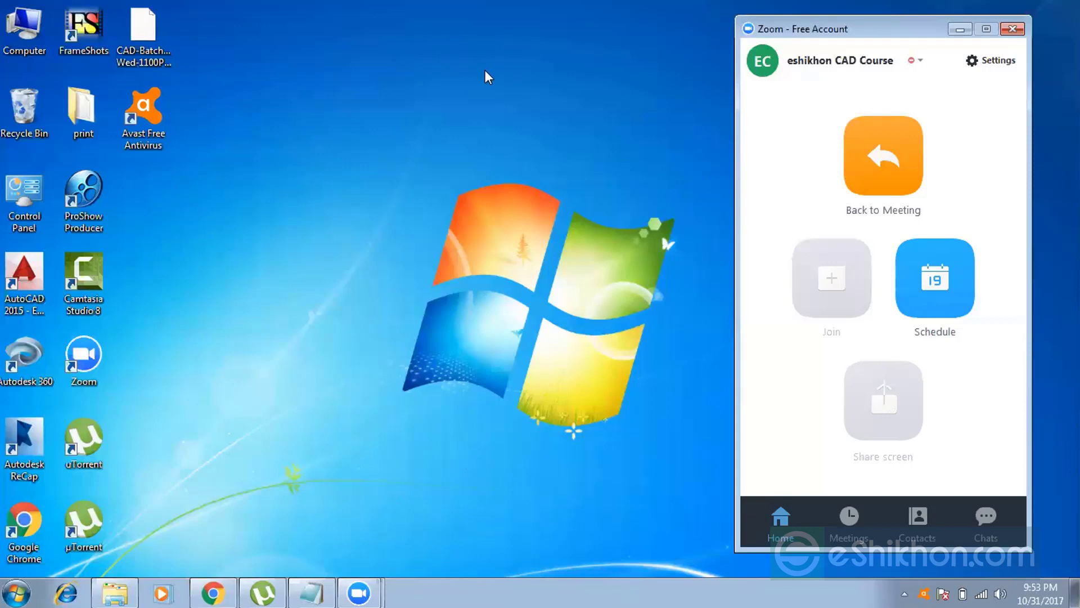
Launch AutoCAD 2015 from the taskbar and wait for its start page
left_click(20, 290)
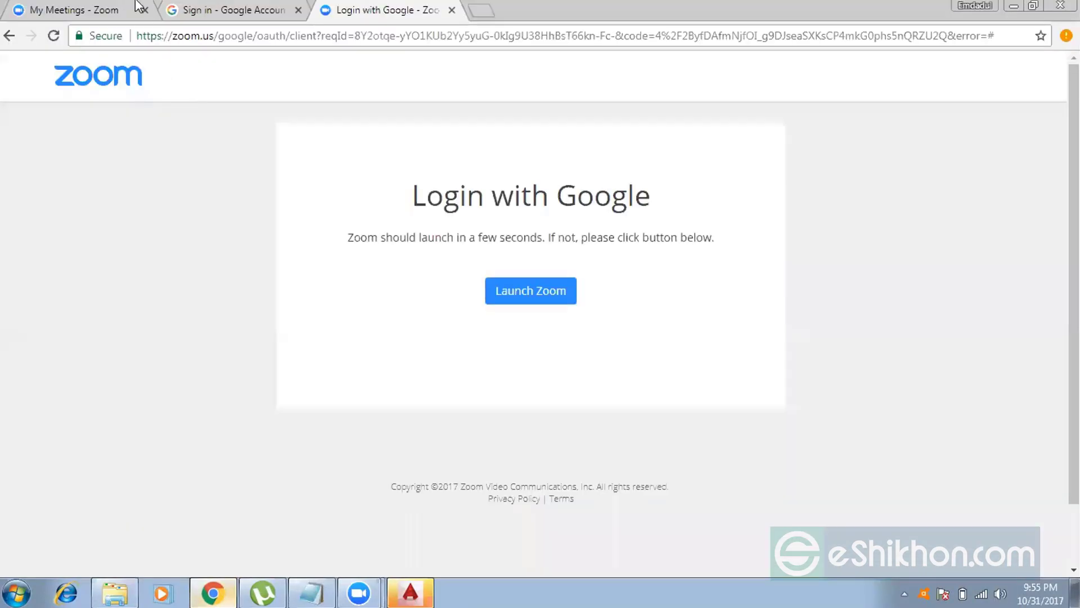
Switch to the browser's Google sign-in tab and choose the personal account
left_click(198, 8)
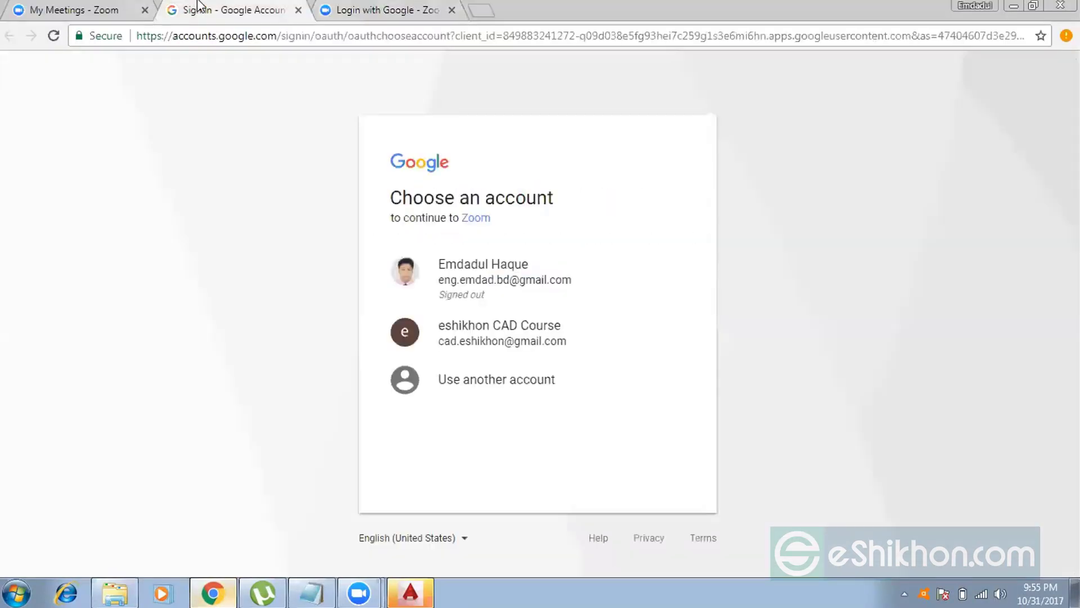
left_click(69, 8)
left_click(193, 7)
left_click(439, 272)
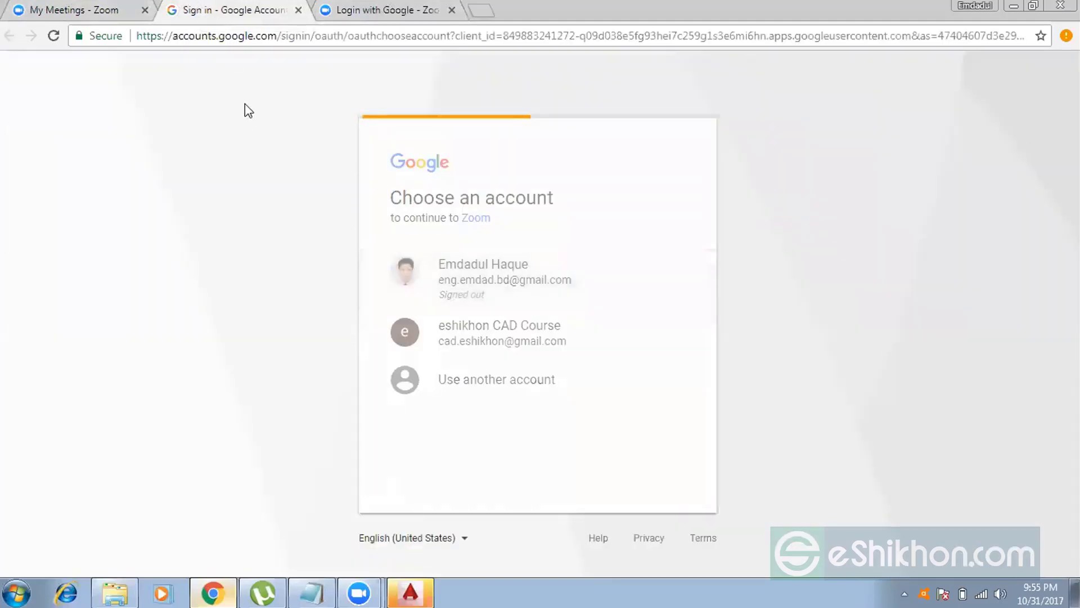
Enter the account password, re-entering it after the error to complete sign-in
left_click(342, 7)
left_click(233, 6)
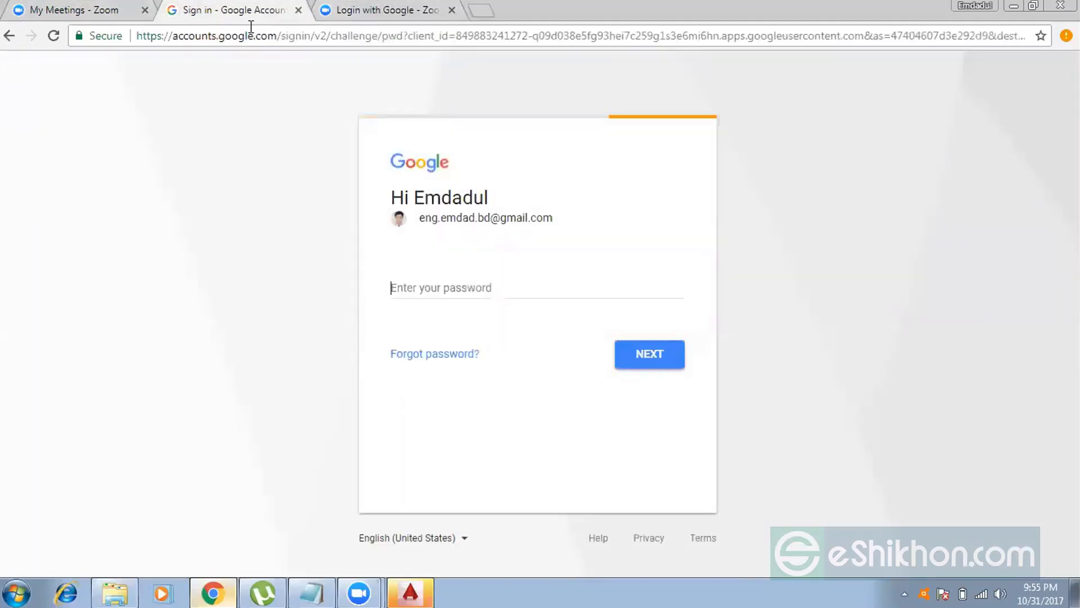
left_click(507, 295)
type("•••")
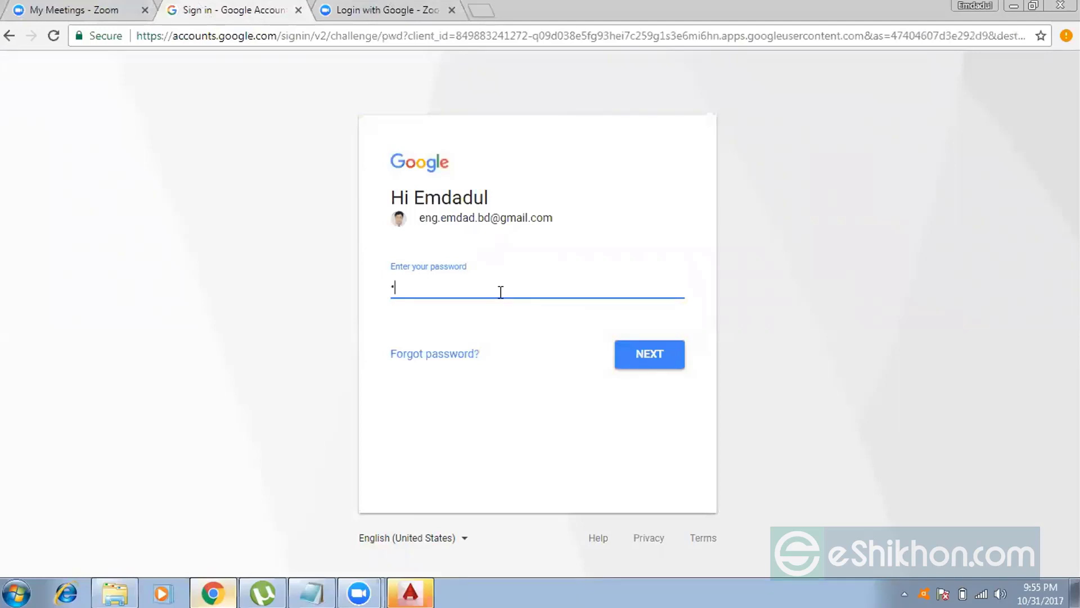
type("•••••••")
key("Return")
type("••••")
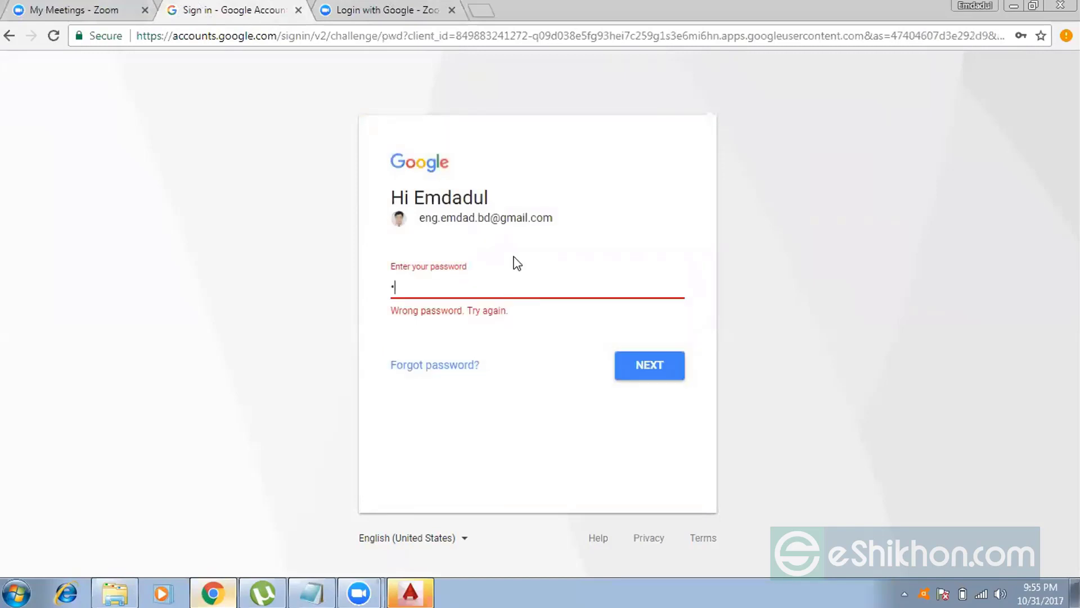
type("•••••••")
key("Return")
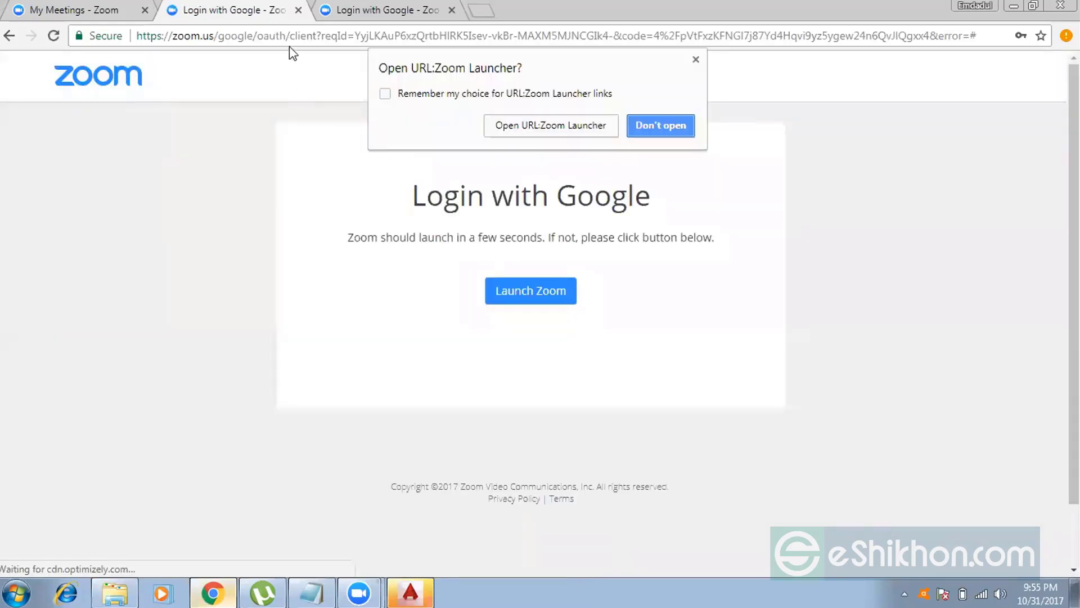
Navigate to gmail.com and dismiss the Zoom Launcher prompt
left_click(293, 37)
type("gmail.com")
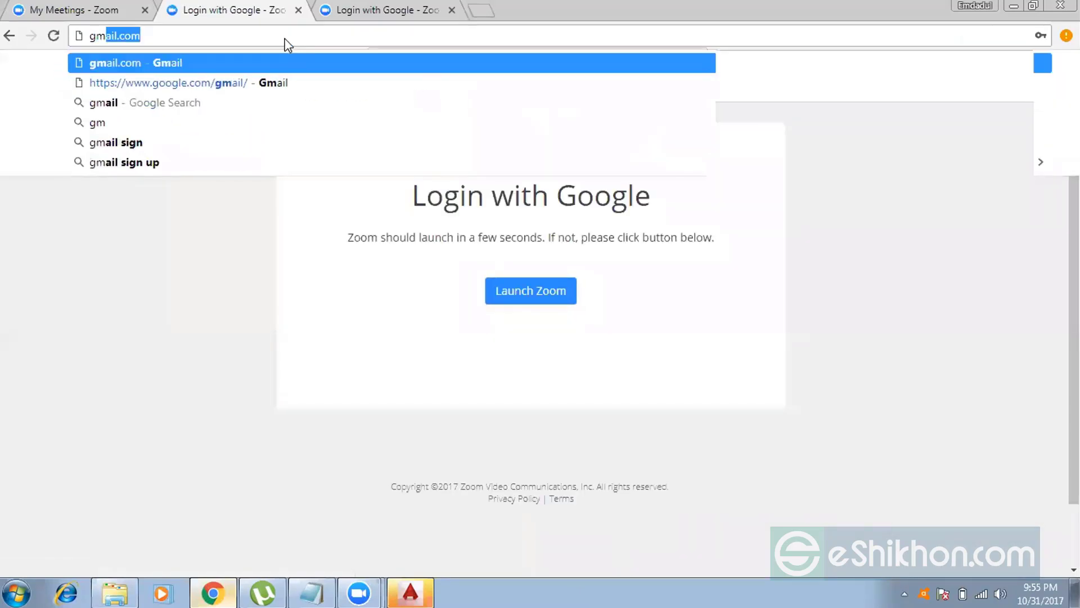
key("Return")
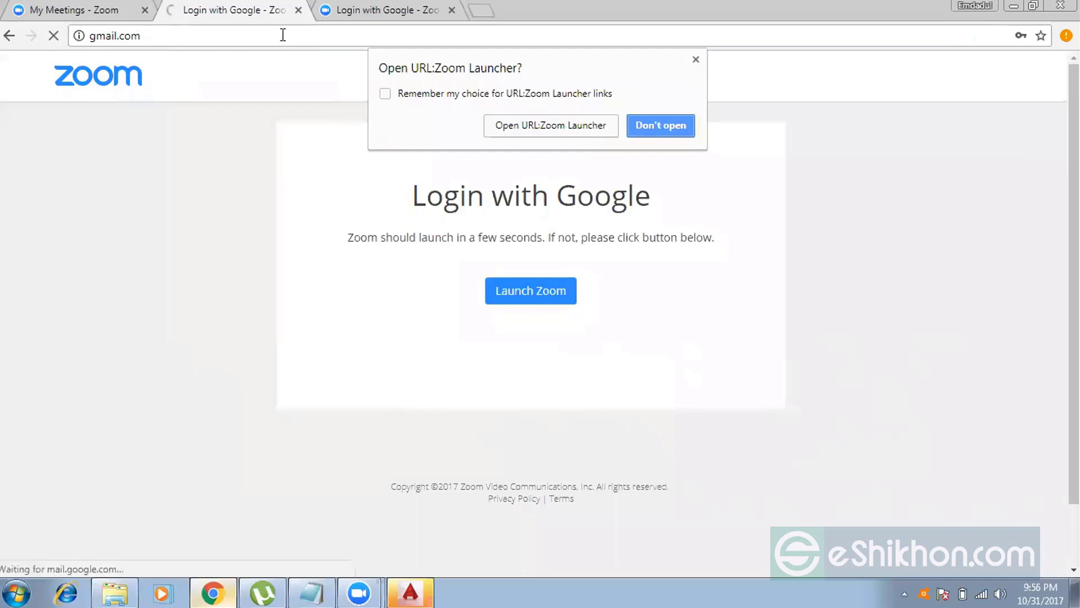
left_click(696, 59)
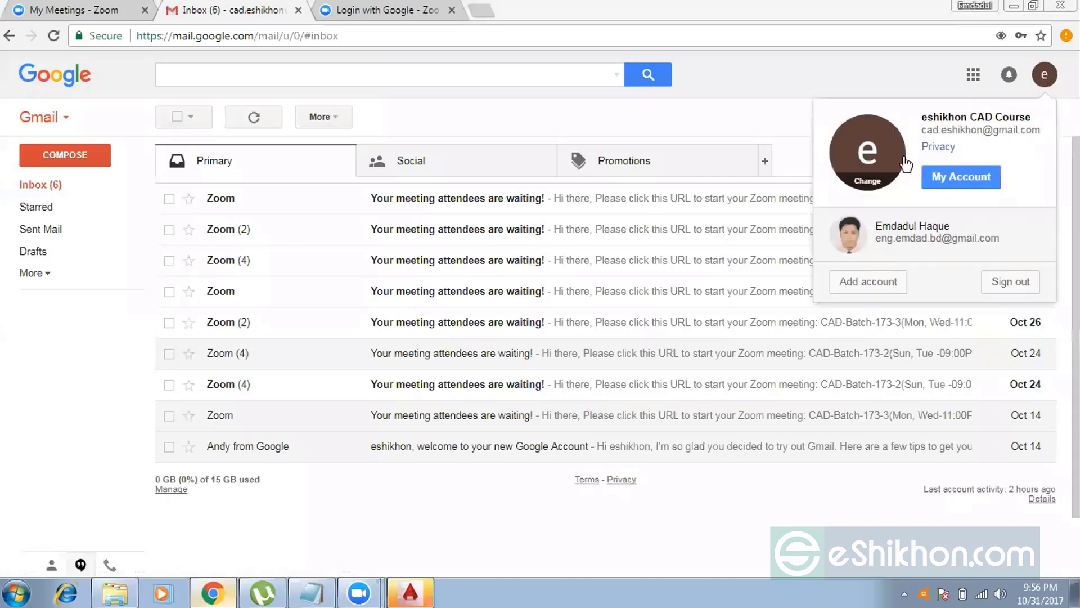
Sign out of the course account and sign in with the personal account's password
left_click(1011, 282)
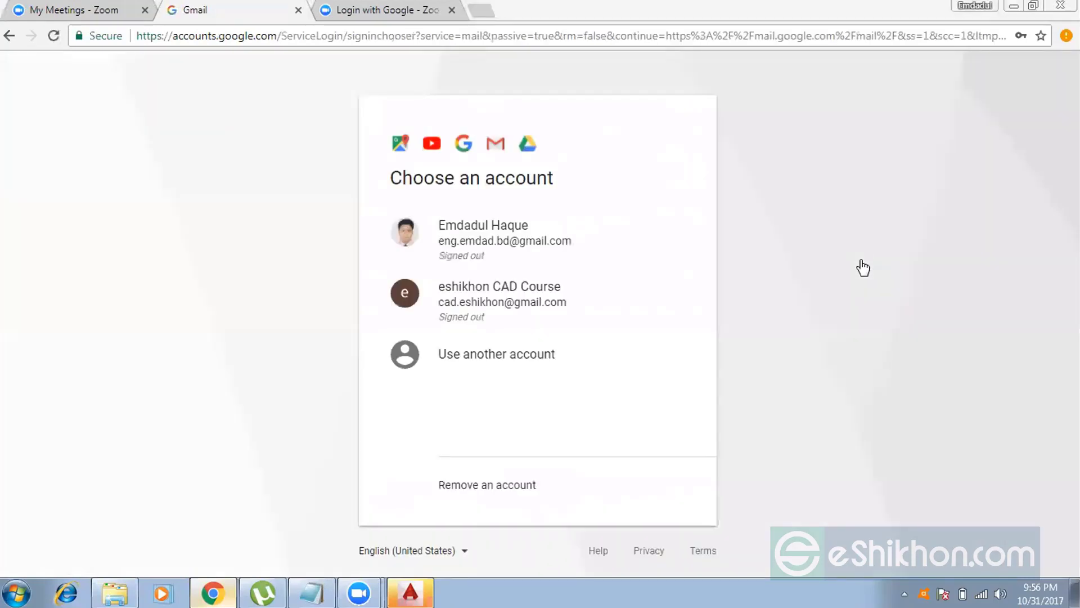
left_click(470, 231)
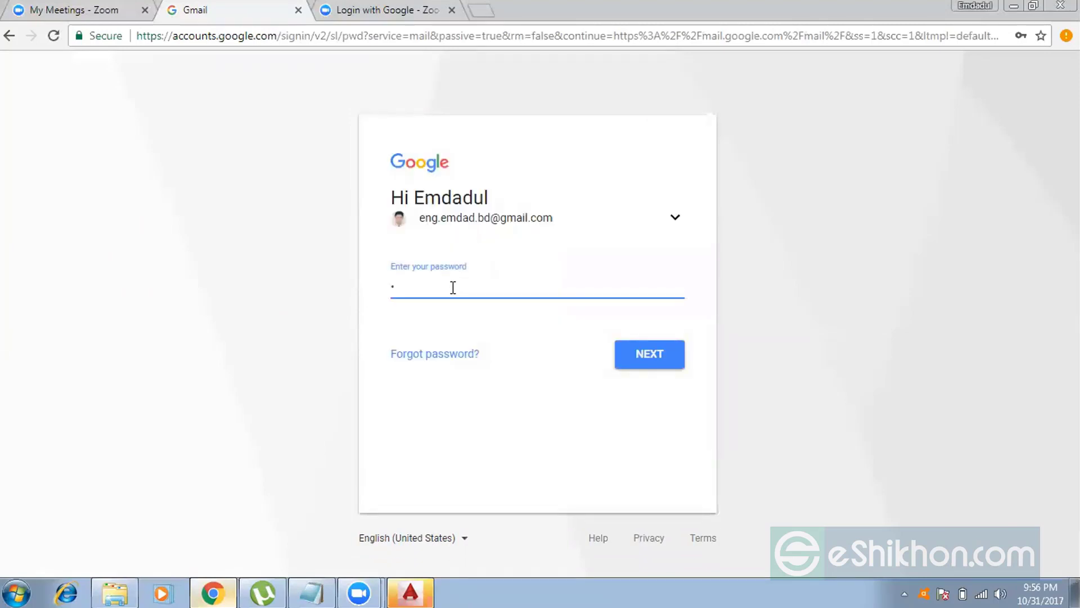
type("***********")
key("Return")
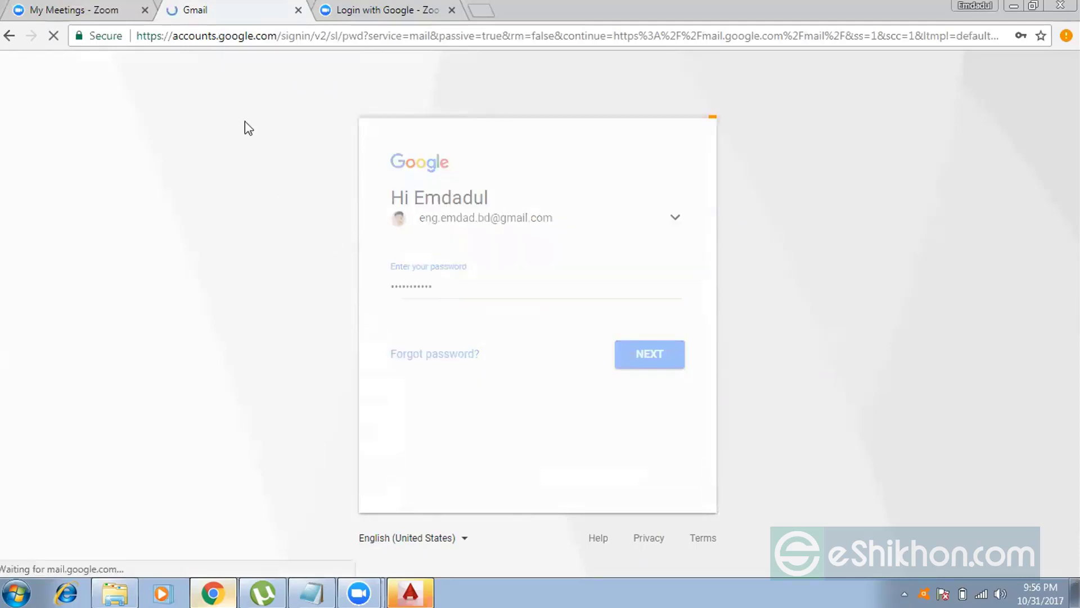
left_click(373, 9)
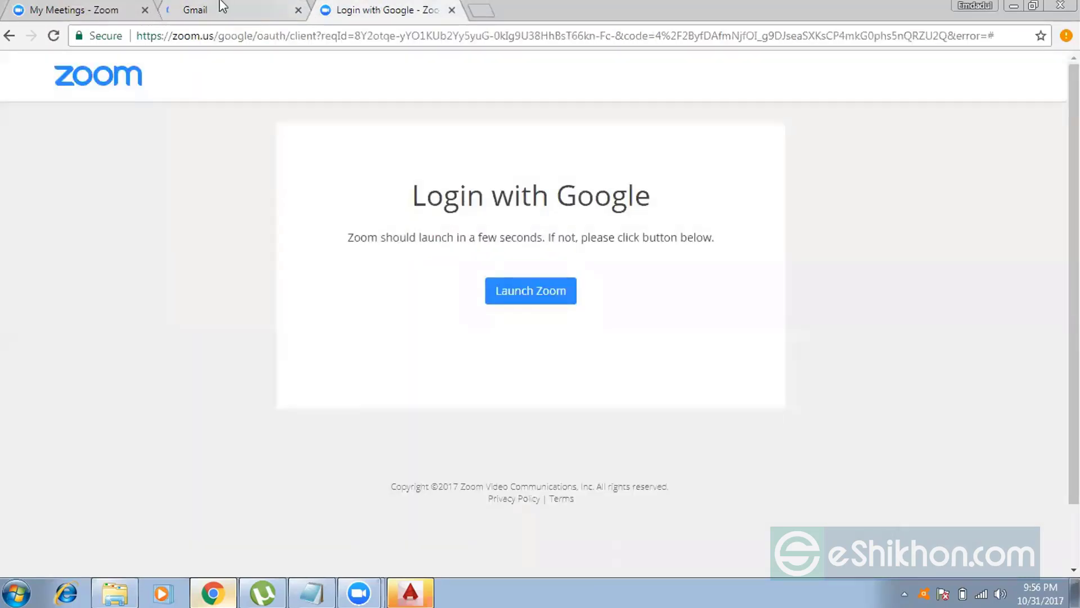
left_click(222, 9)
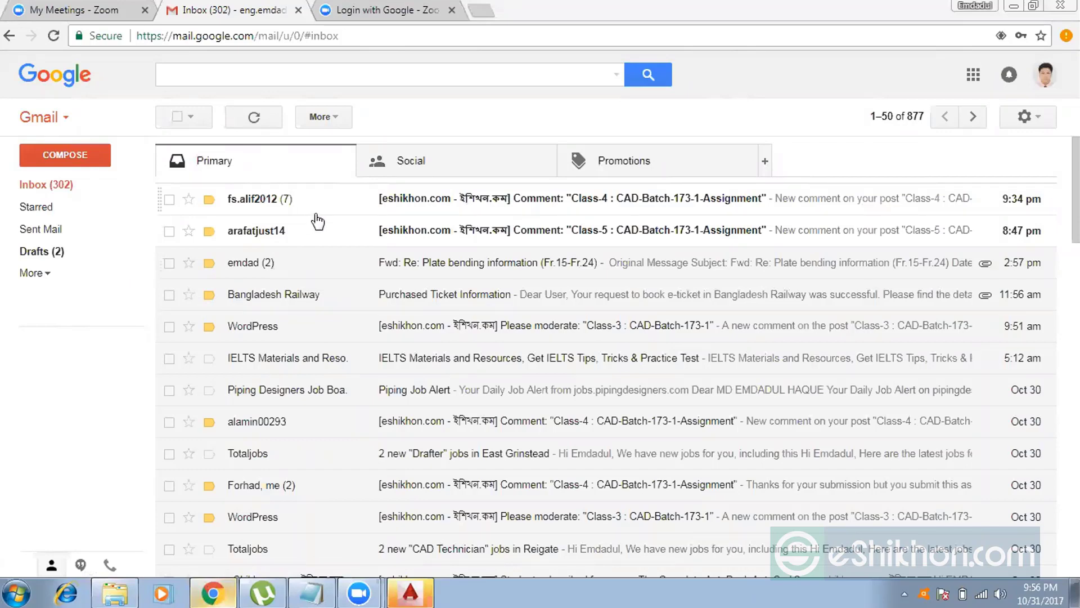
Open the newest eshikhon comment notification email at the top of Primary
left_click(383, 203)
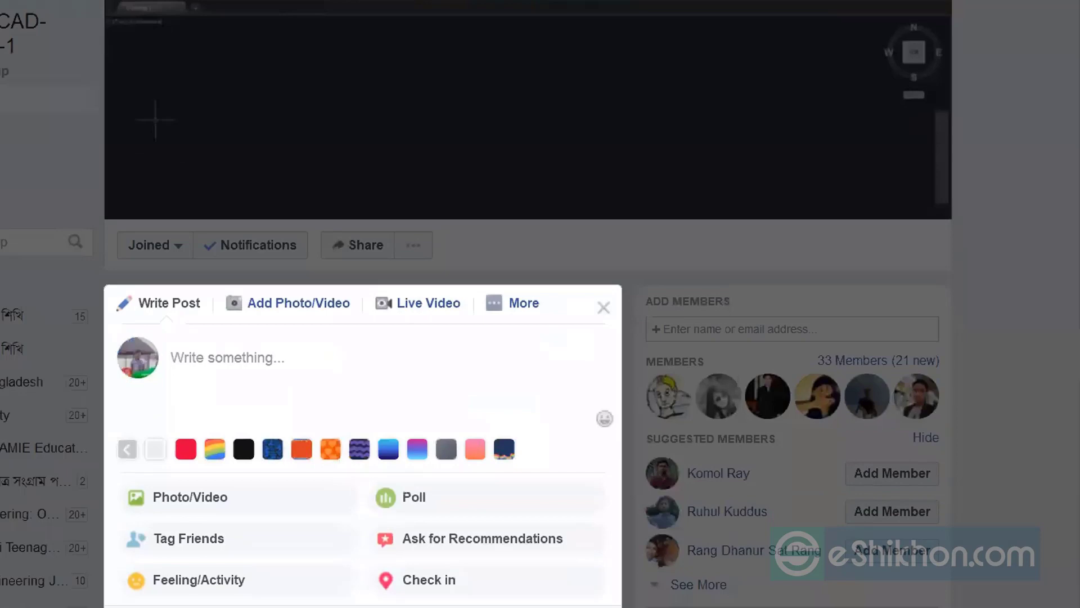
Scroll down through the Facebook group's Recent Activity and back up
scroll(270, 69, "down", 3)
scroll(269, 70, "down", 3)
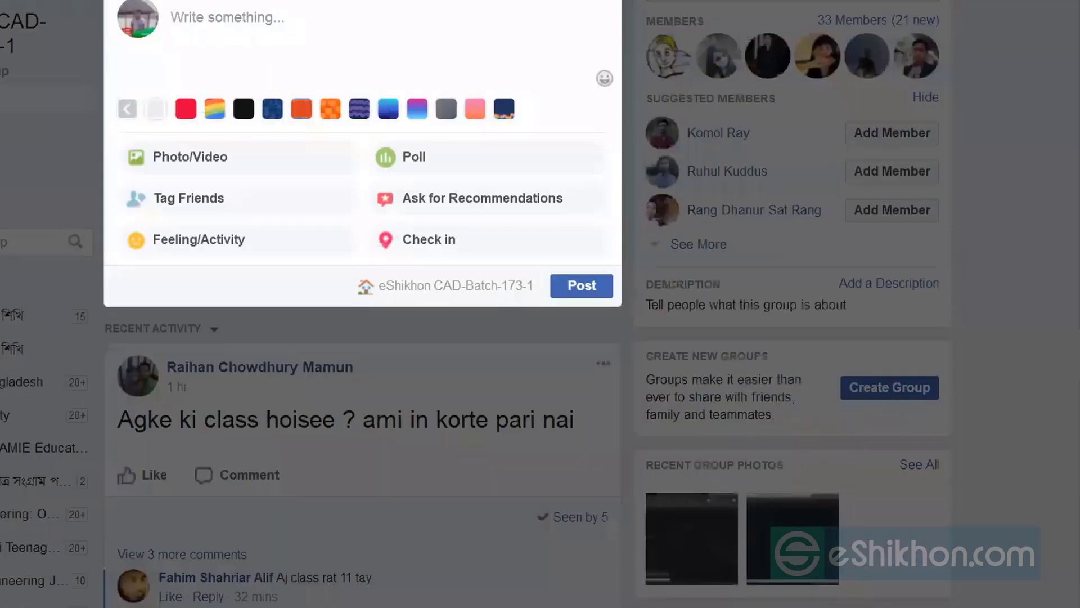
scroll(363, 304, "down", 3)
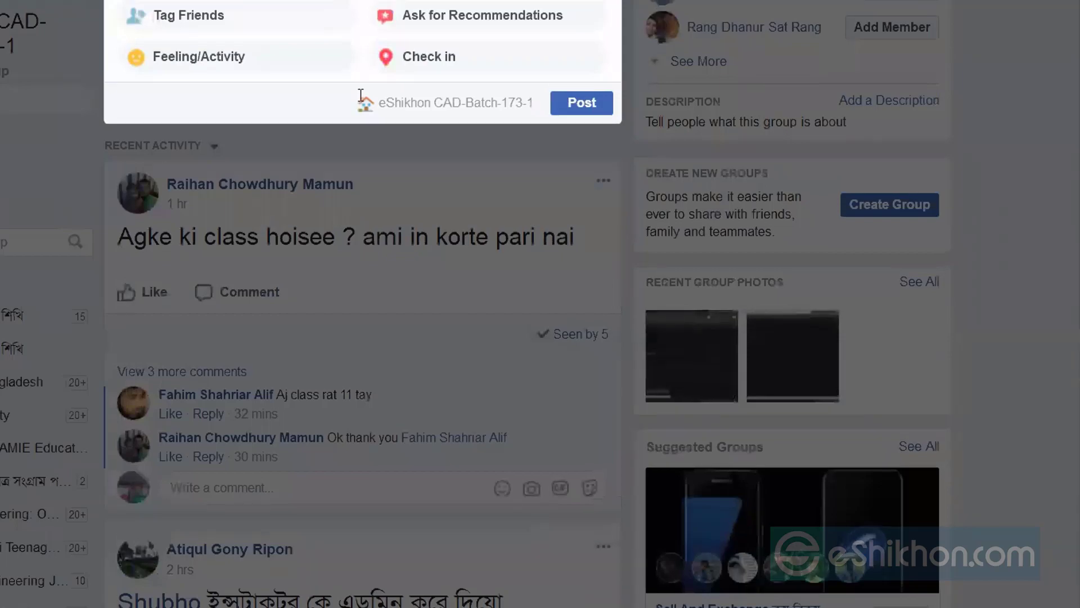
scroll(360, 96, "up", 9)
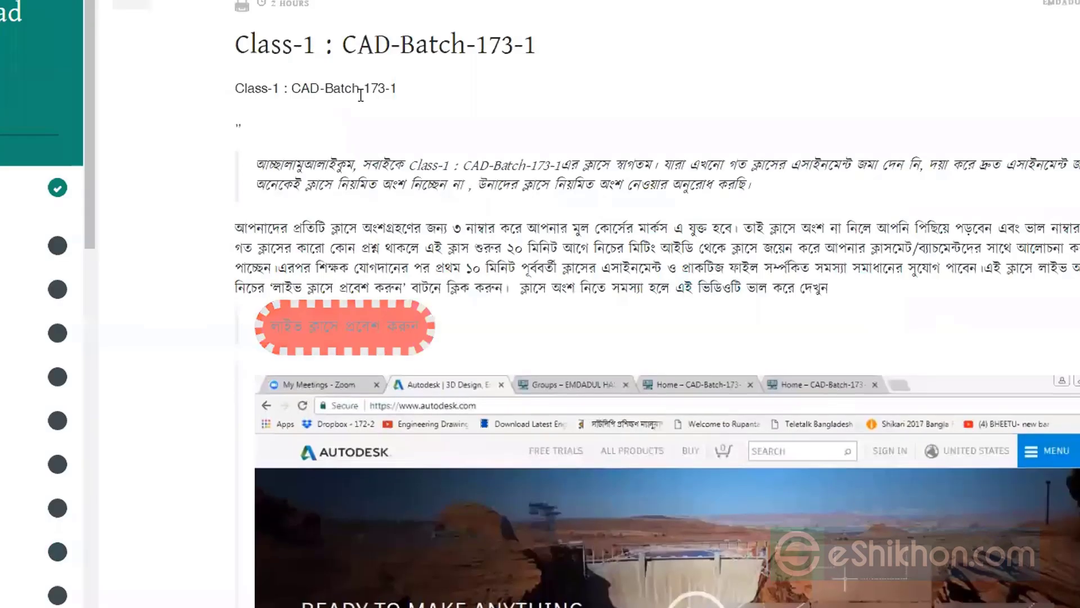
Scroll the Zoom sign-up page and bring up the eShikhon course listing
scroll(361, 96, "down", 2)
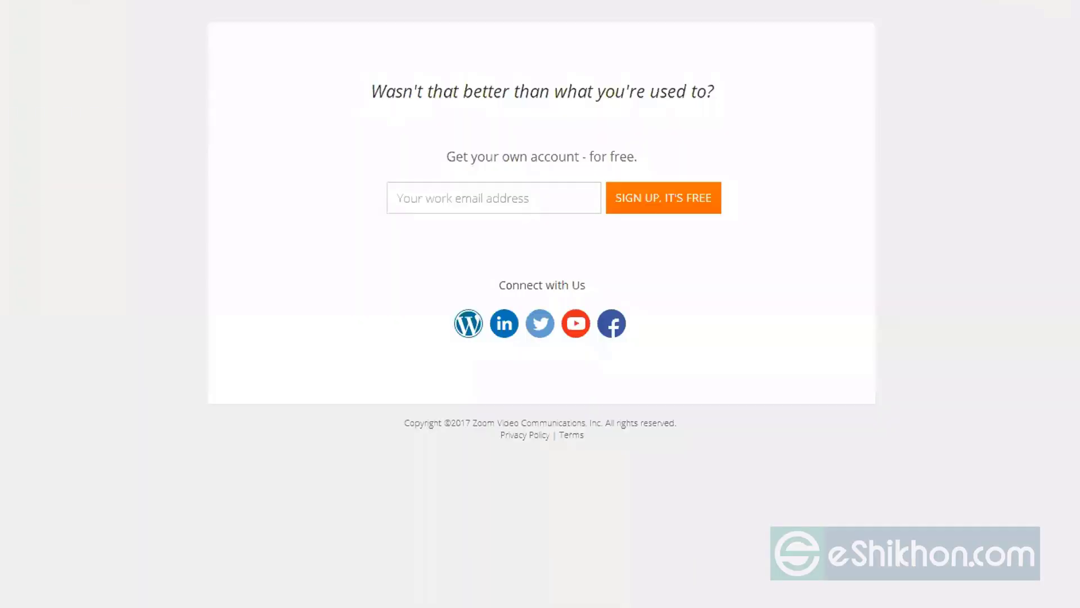
mouse_move(130, 606)
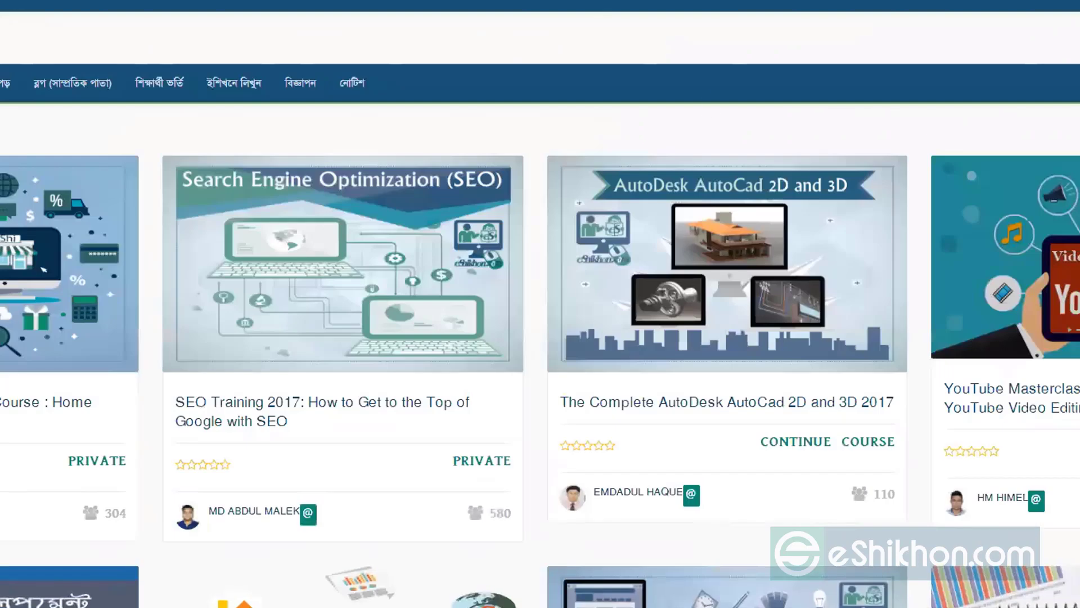
Scroll to and open 'The Complete AutoDesk AutoCad 2D and 3D 2017' course card
scroll(636, 142, "down", 1)
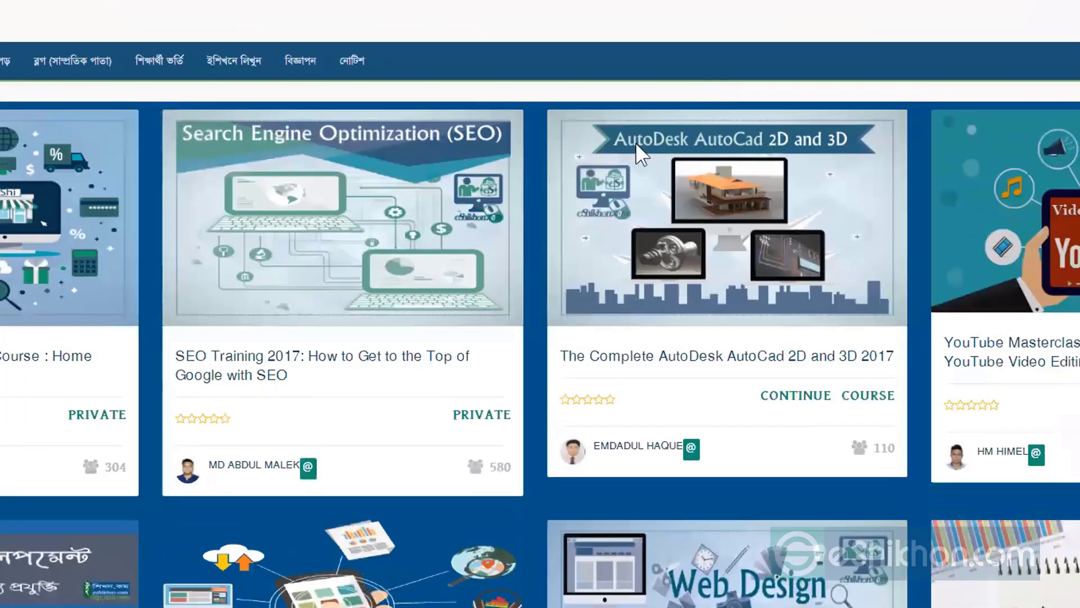
scroll(636, 142, "down", 3)
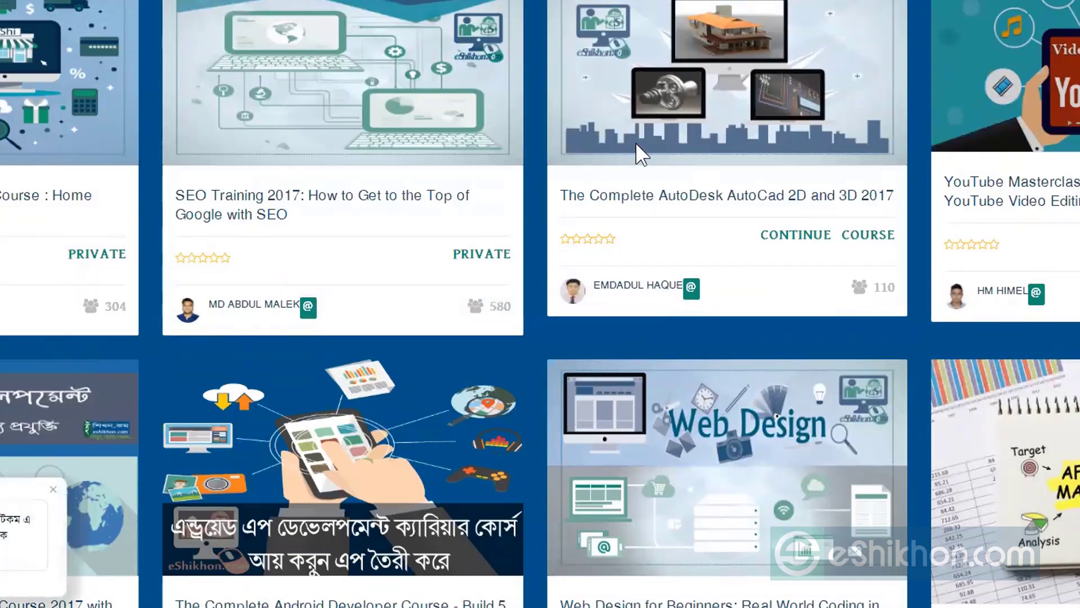
left_click(636, 143)
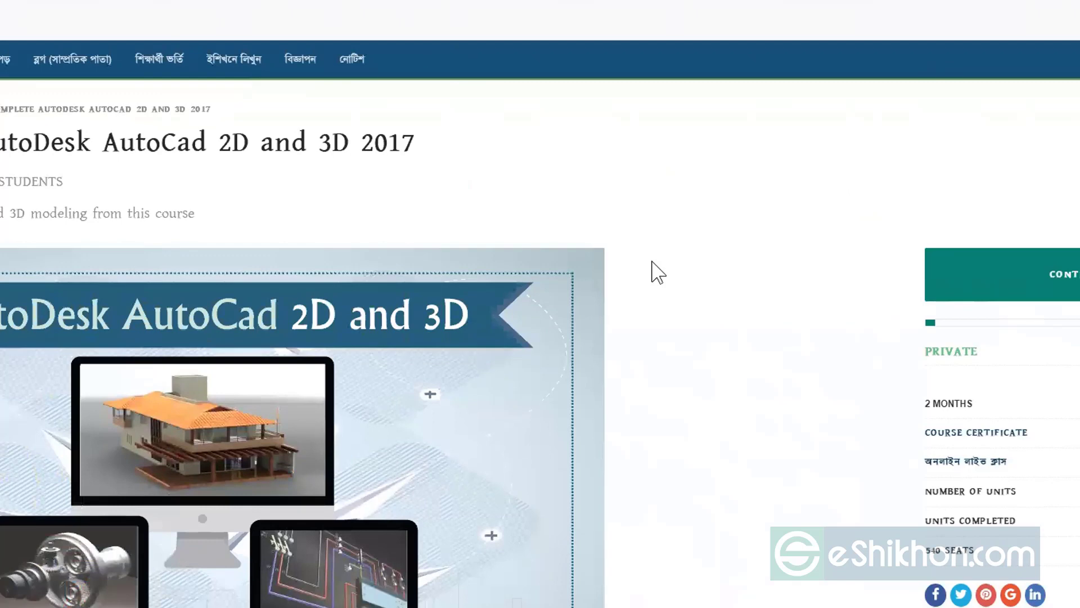
Read through the course description and return to the top of the page
scroll(657, 273, "down", 1)
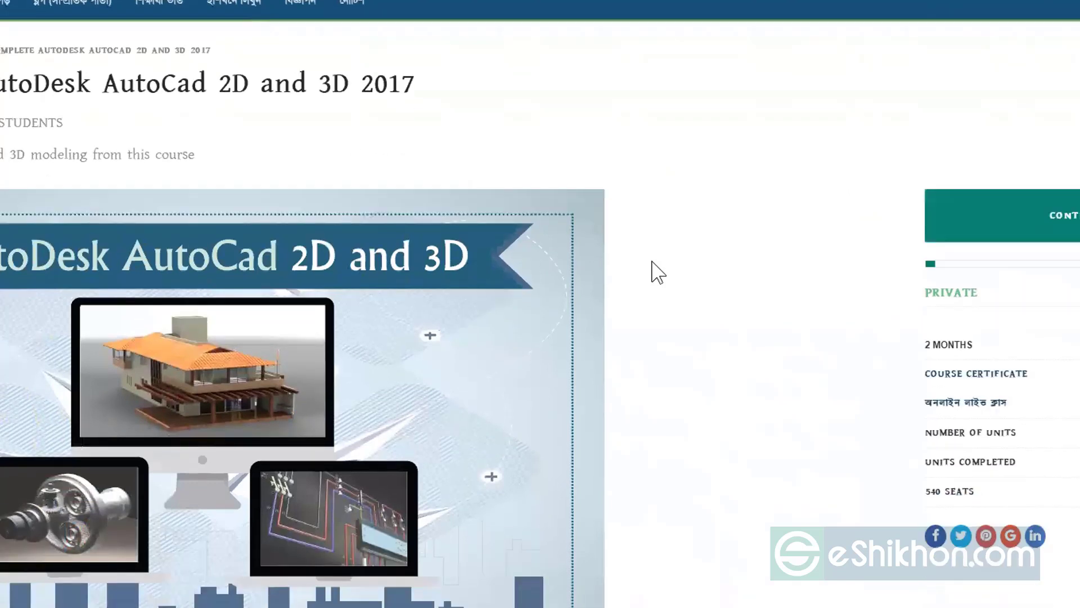
scroll(658, 273, "down", 3)
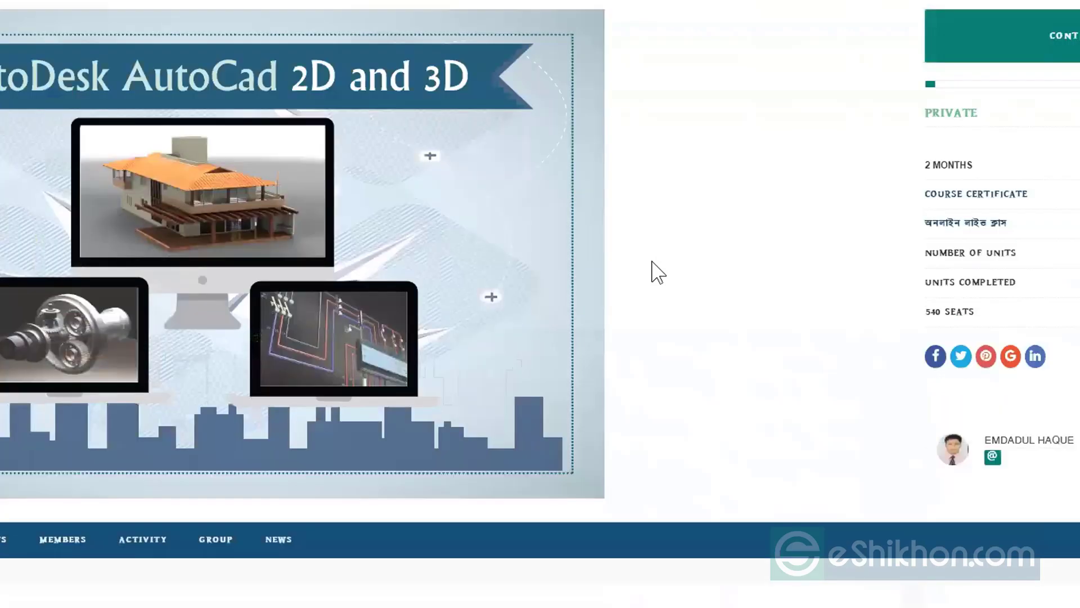
scroll(657, 273, "down", 2)
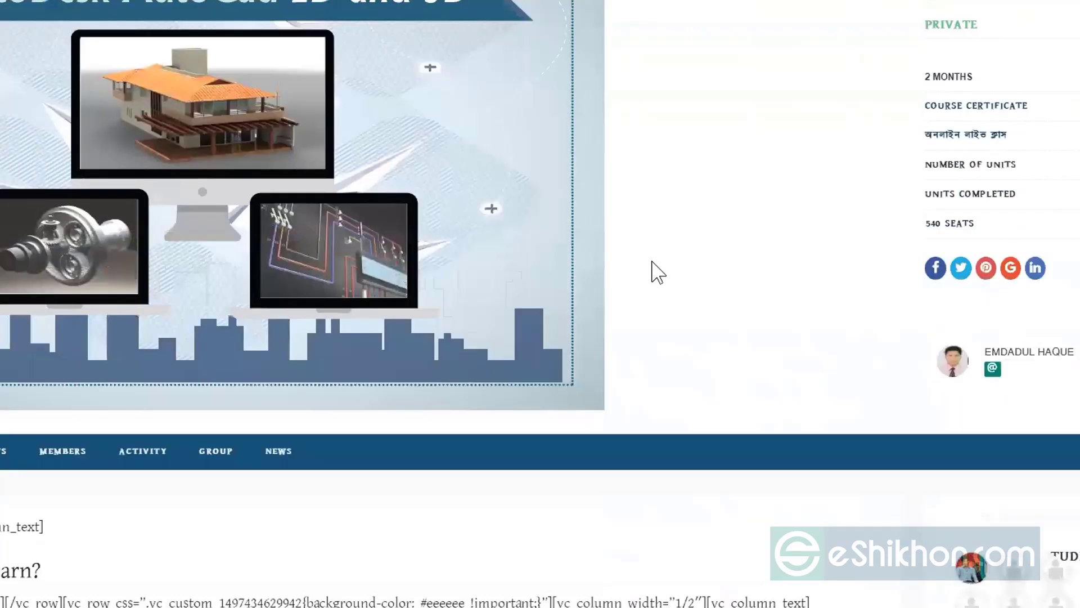
scroll(657, 273, "down", 3)
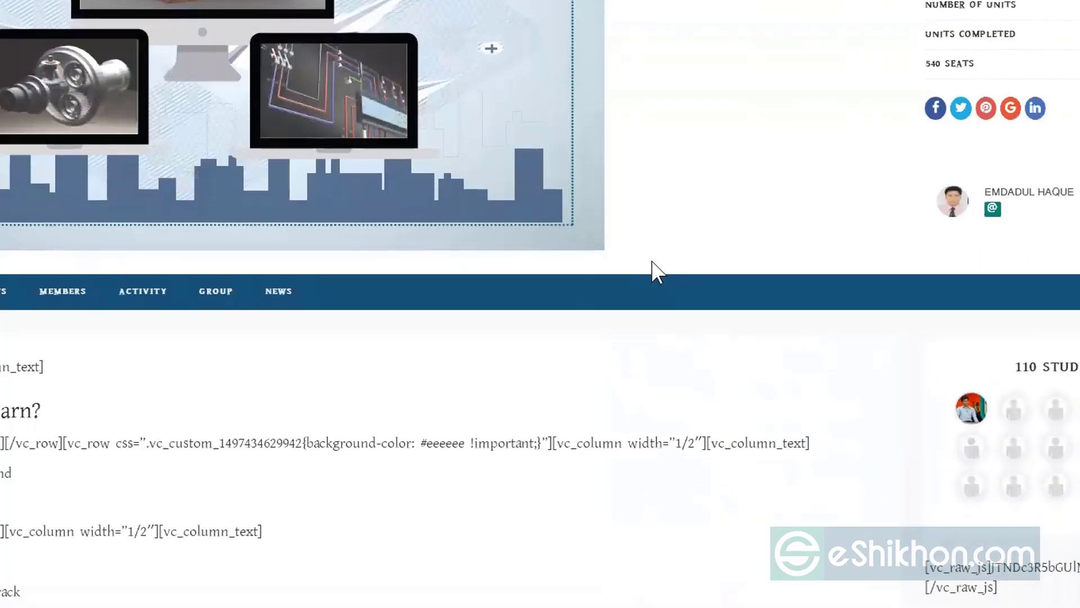
scroll(657, 273, "down", 5)
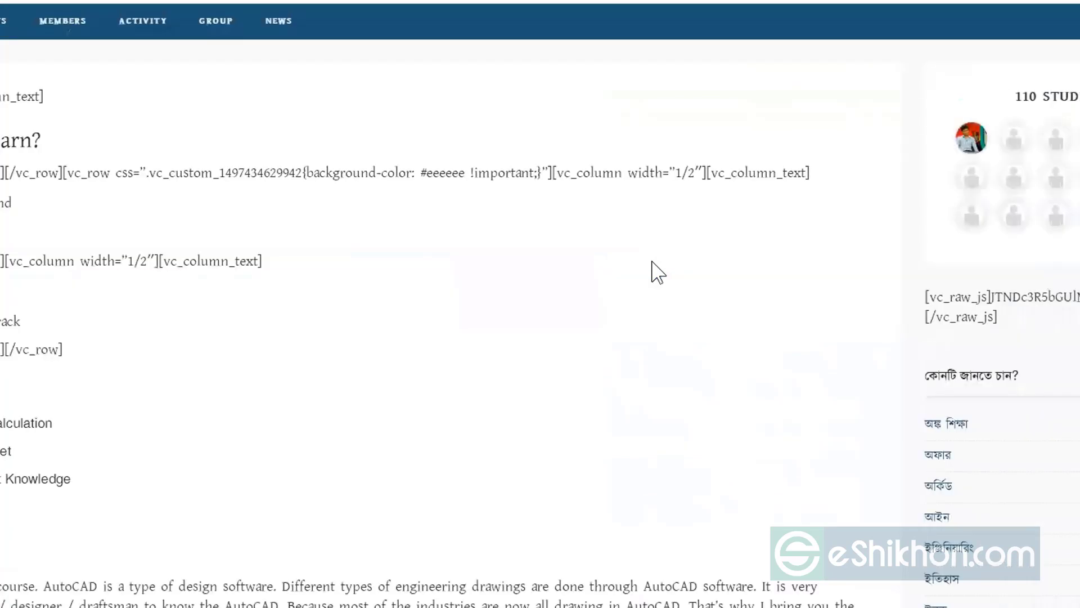
scroll(657, 273, "down", 7)
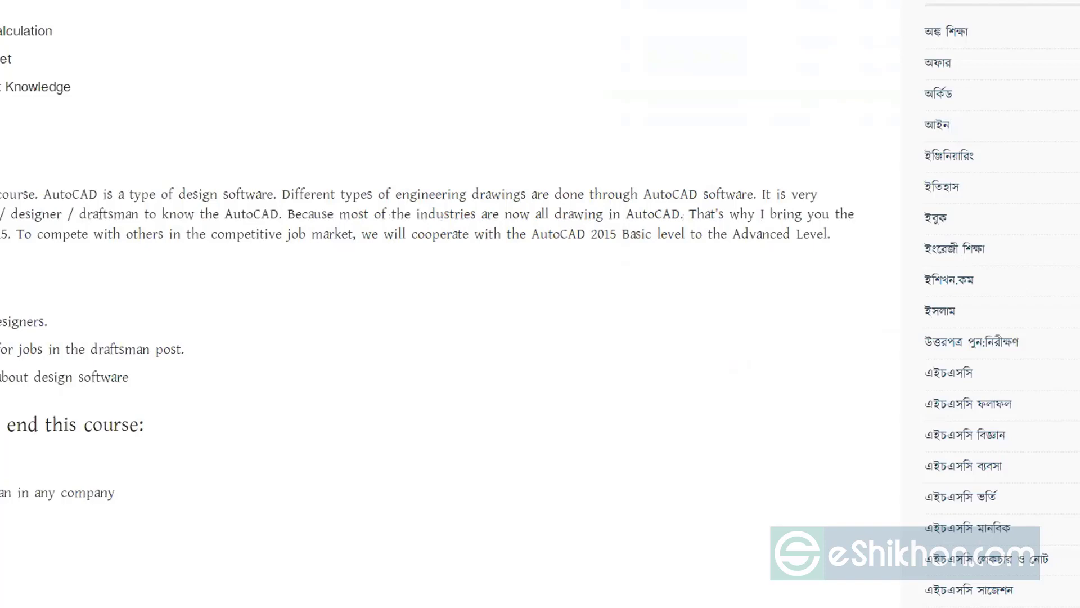
scroll(450, 304, "up", 4)
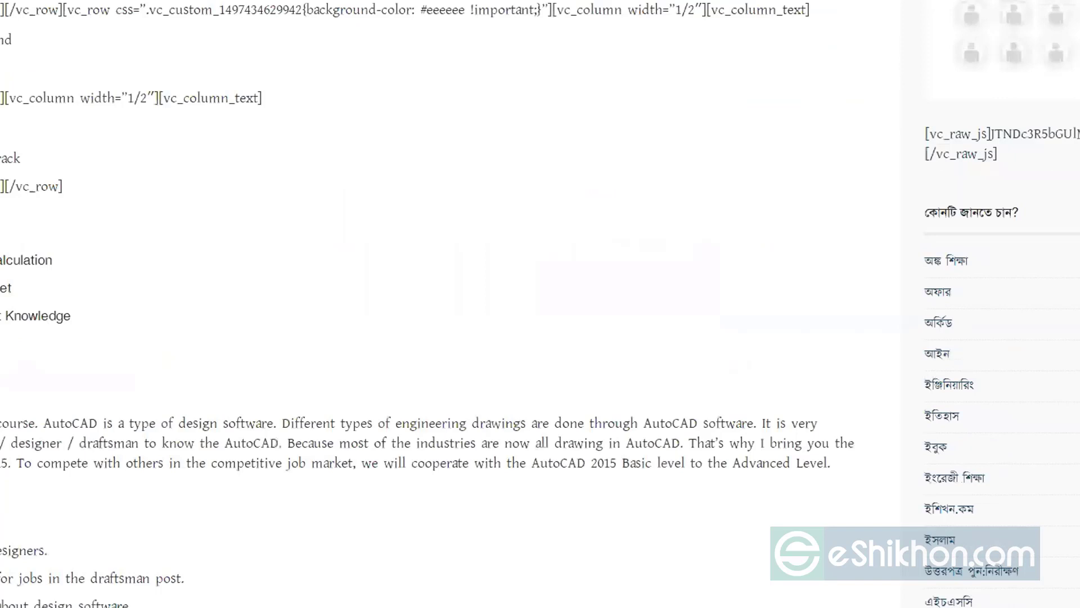
scroll(450, 304, "up", 5)
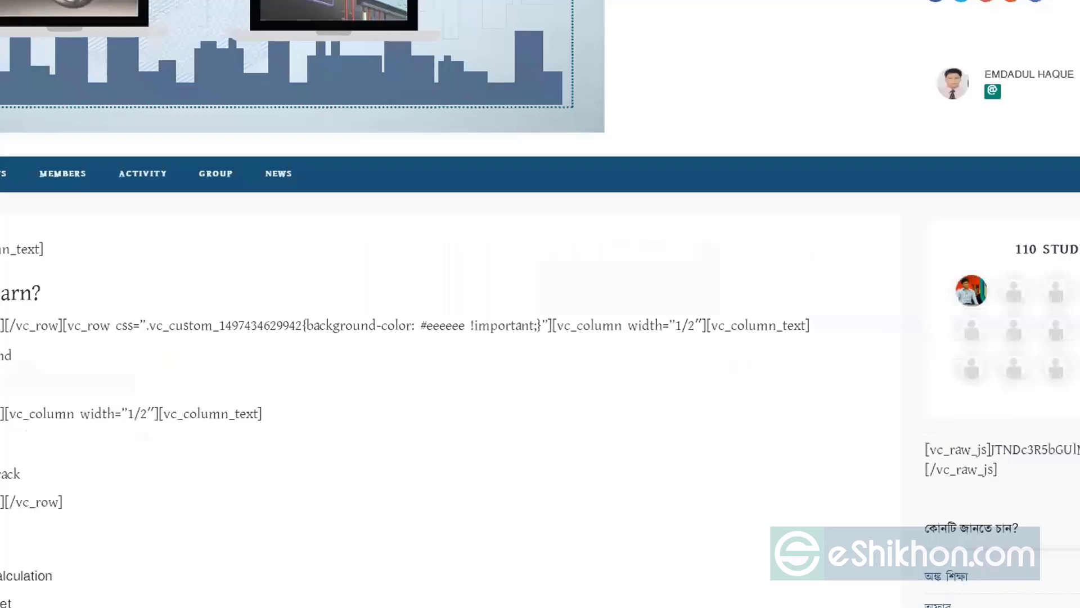
scroll(450, 304, "up", 8)
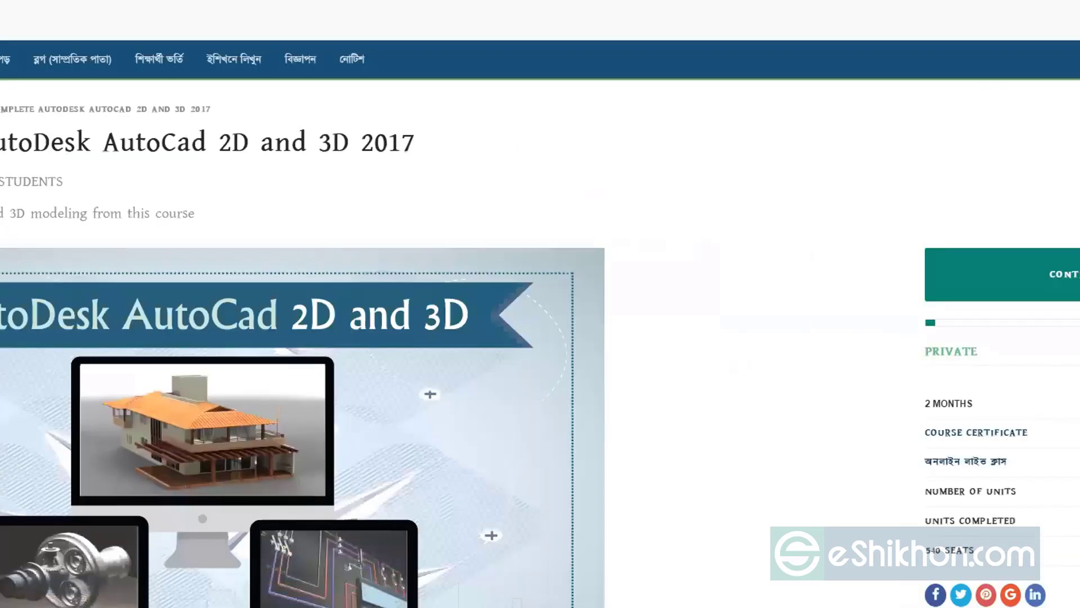
scroll(540, 304, "down", 10)
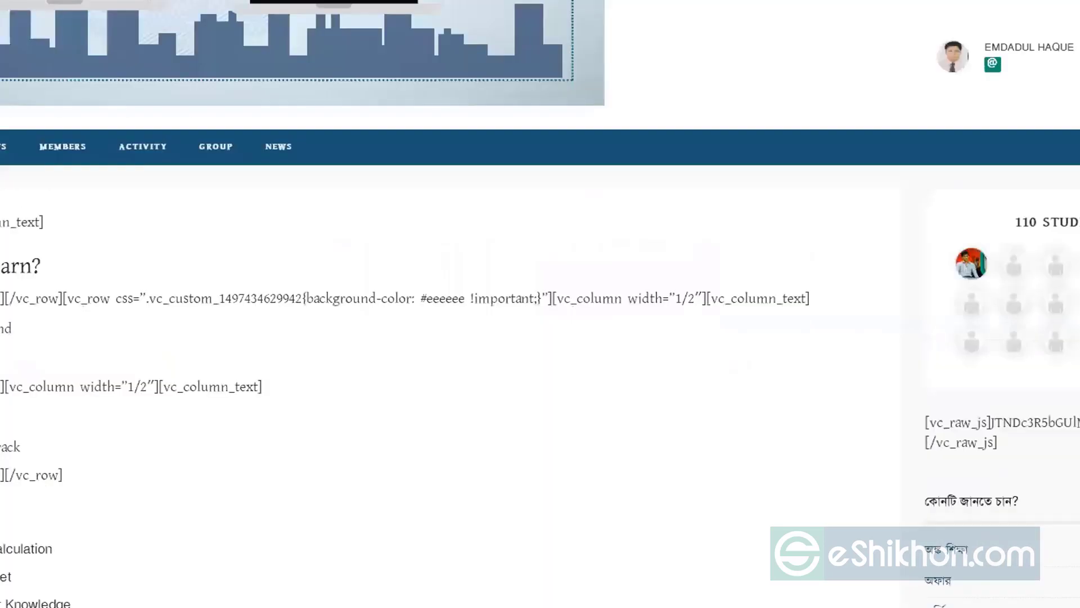
scroll(540, 304, "up", 10)
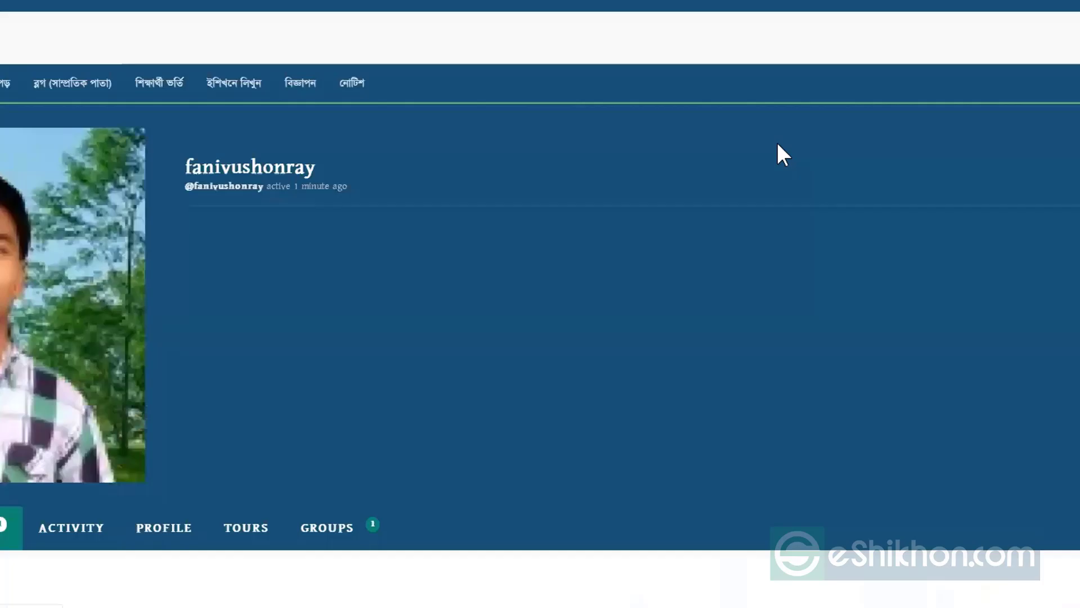
Scroll down the profile page toward the AutoCAD course's Class-1 : CAD-Batch-173-1 unit
scroll(778, 145, "down", 1)
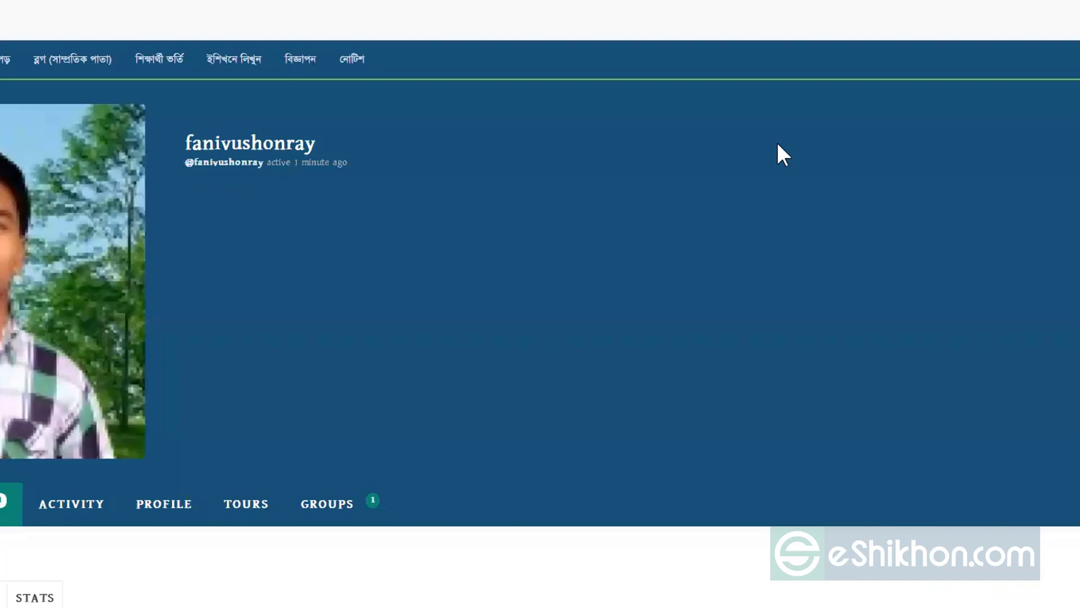
scroll(779, 145, "down", 3)
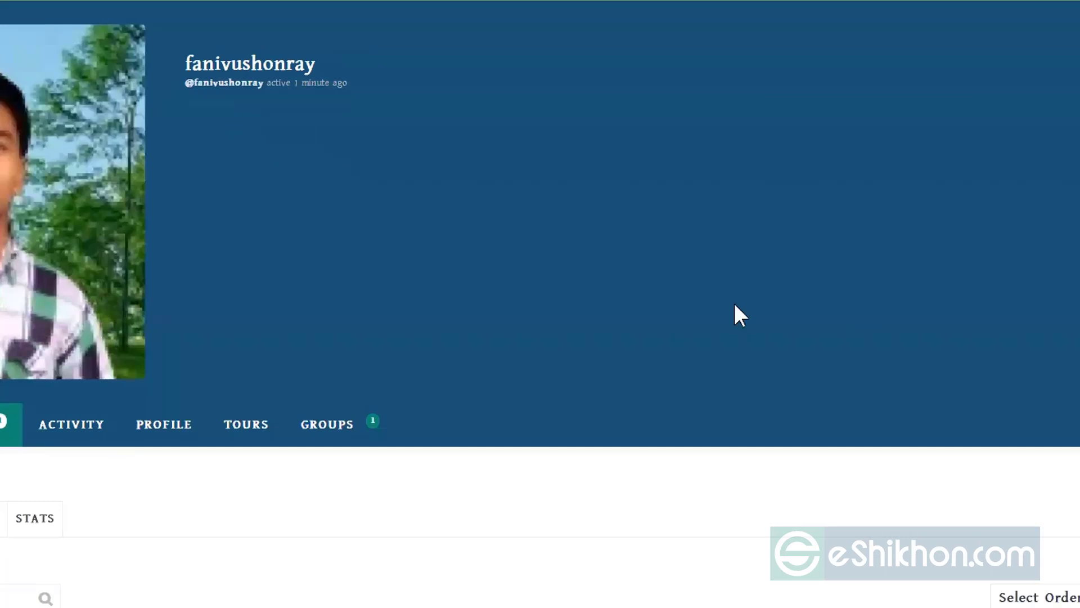
scroll(736, 306, "down", 5)
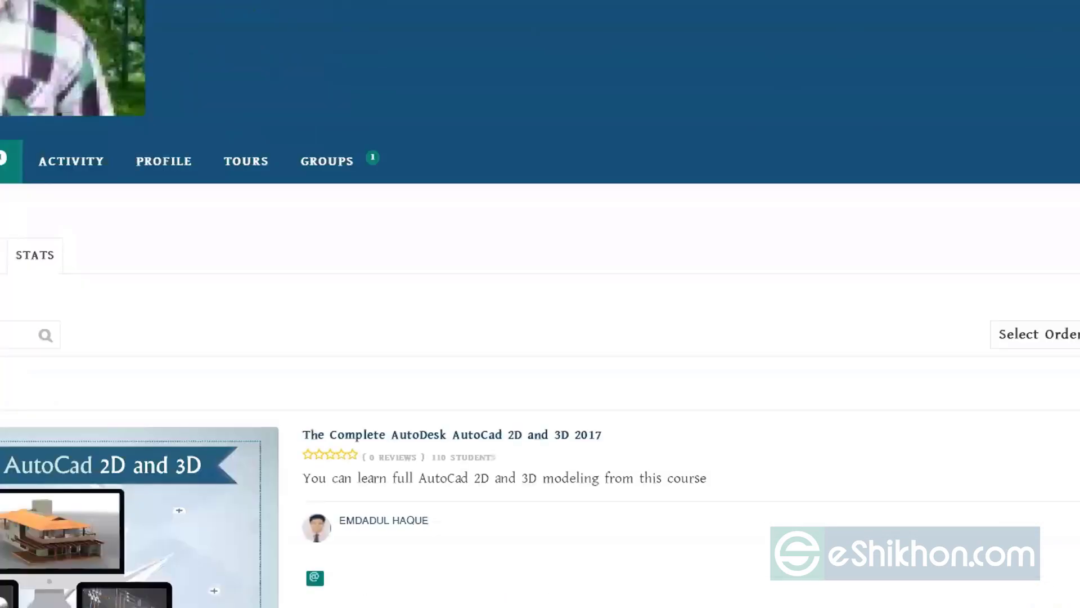
scroll(540, 304, "down", 1)
scroll(540, 304, "down", 1)
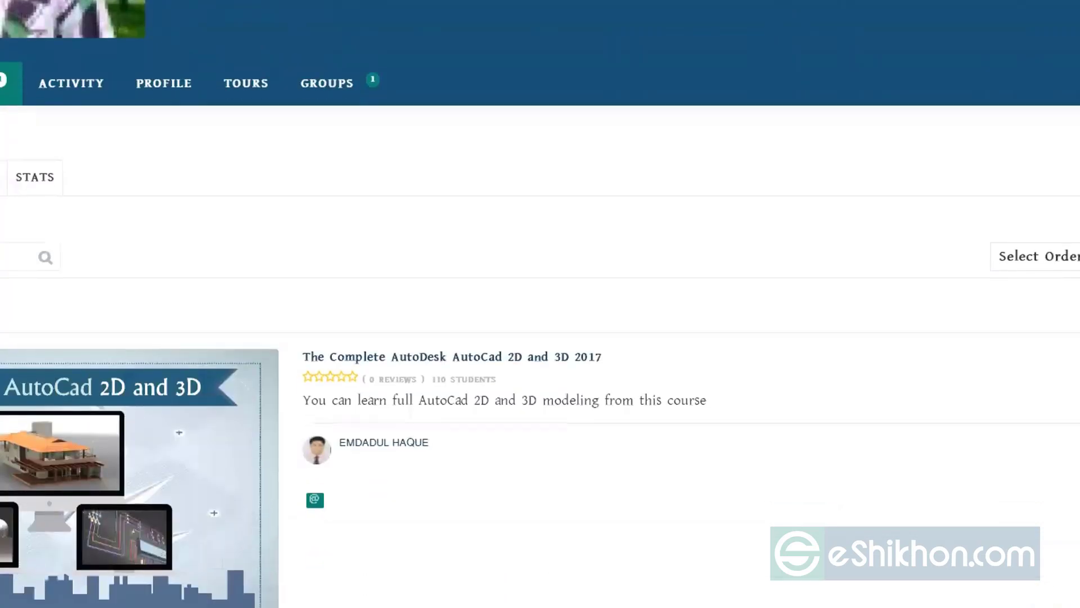
scroll(540, 304, "down", 2)
scroll(540, 304, "down", 2)
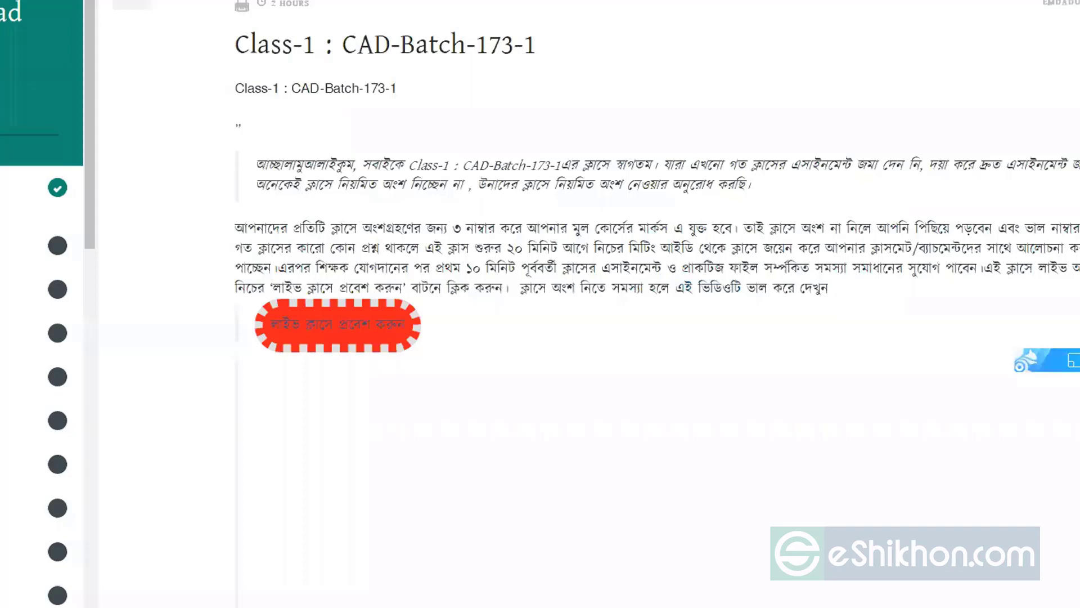
Scroll through the Class-3 and Class-4 lessons down to the Class-4 : CAD-Batch-173-1-Assignment link
scroll(625, 248, "down", 6)
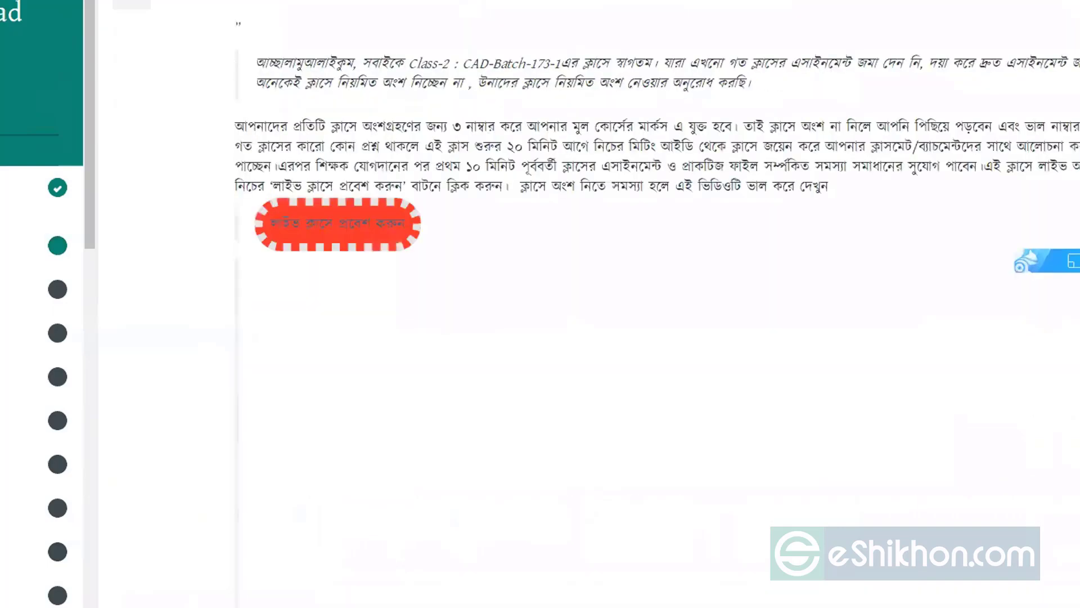
scroll(619, 281, "up", 2)
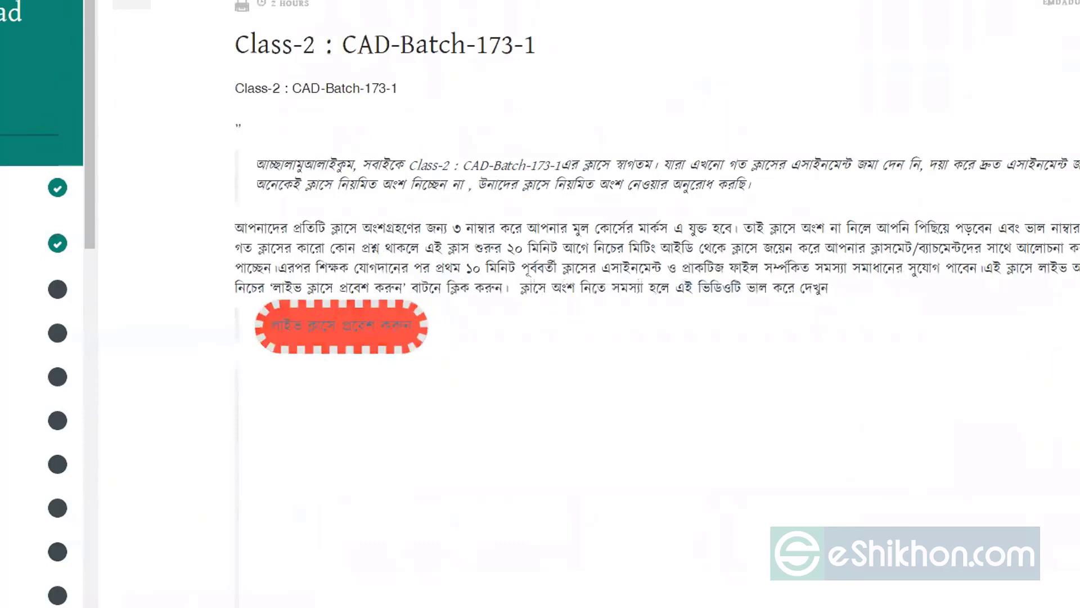
scroll(585, 304, "down", 3)
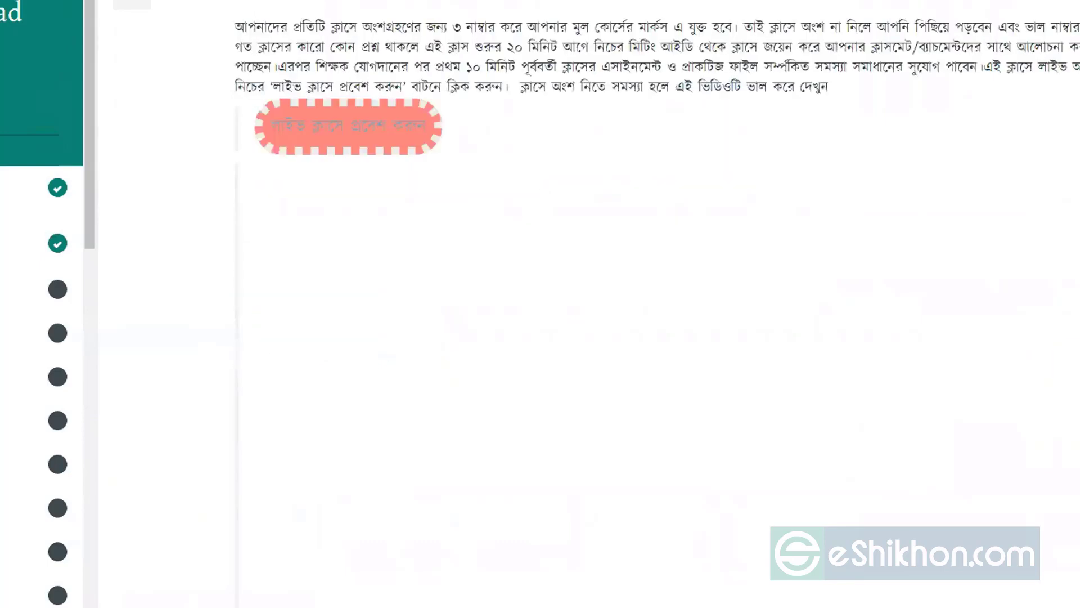
scroll(664, 304, "down", 10)
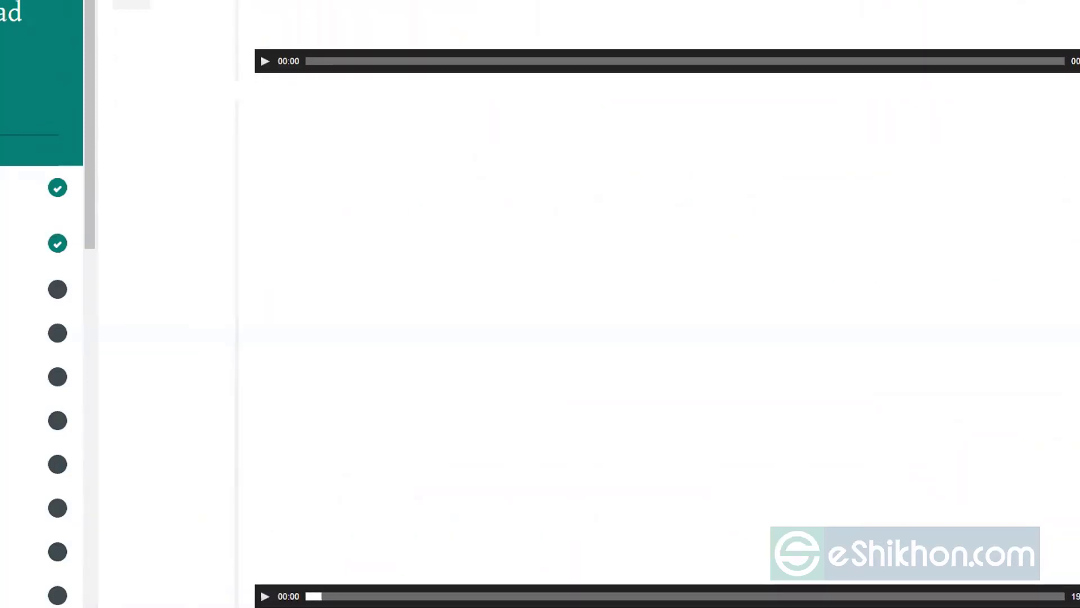
scroll(658, 303, "down", 4)
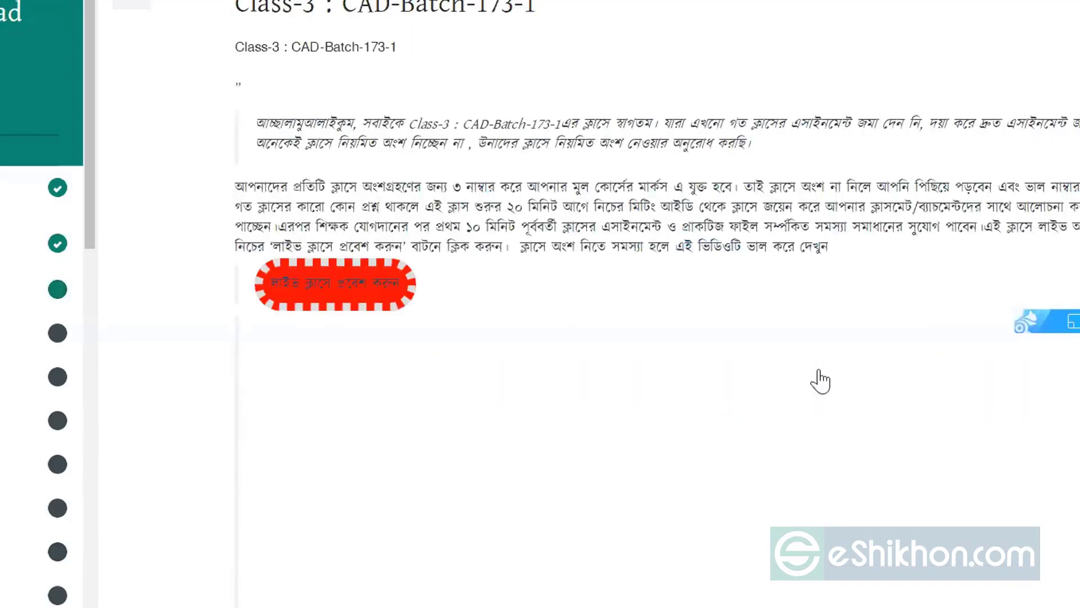
scroll(811, 381, "up", 1)
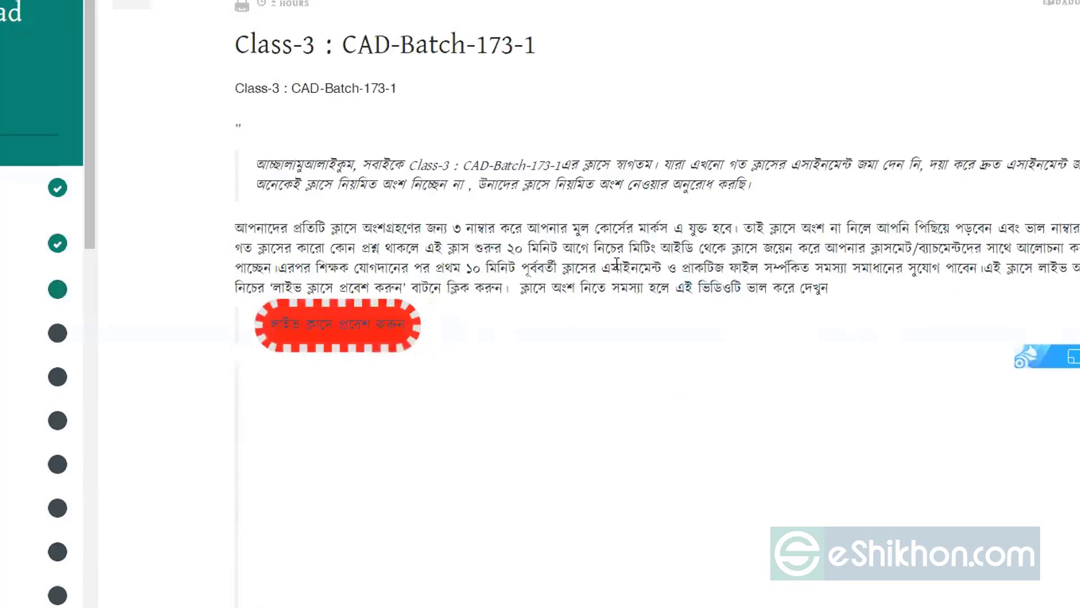
scroll(614, 246, "down", 3)
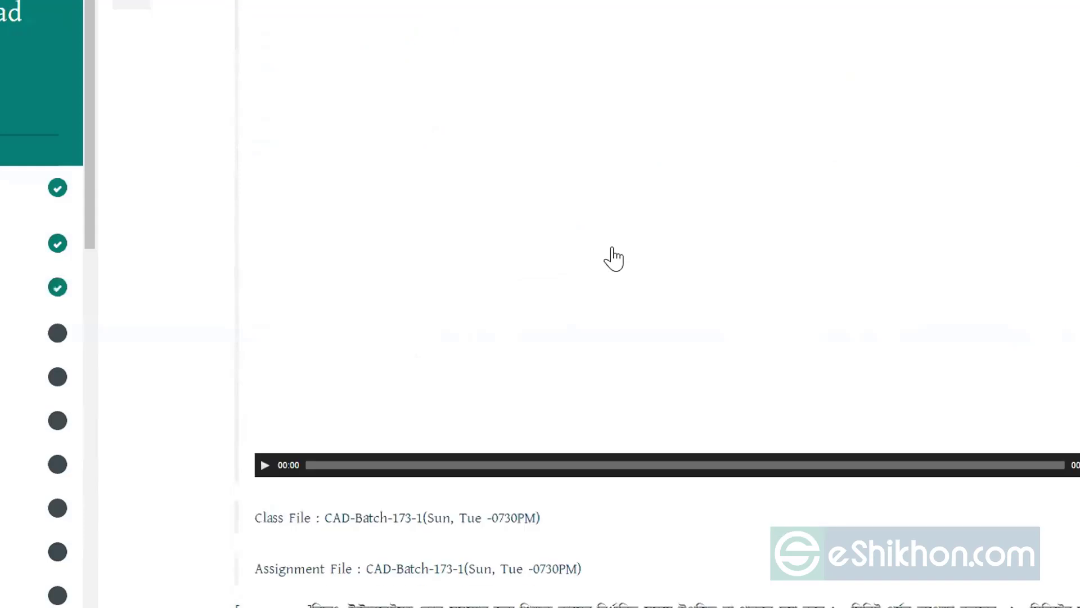
scroll(613, 259, "down", 4)
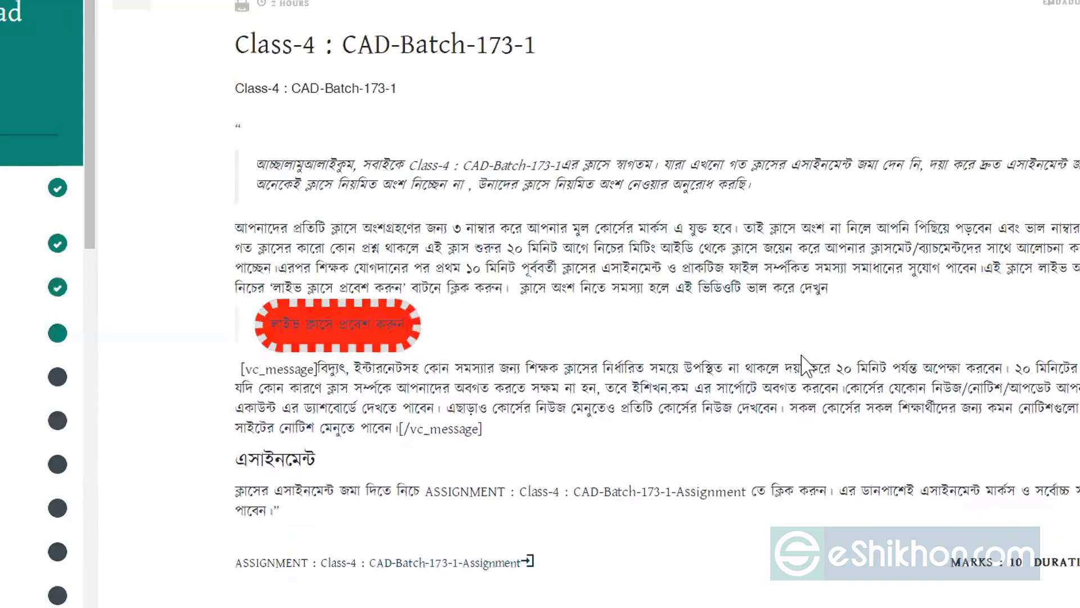
scroll(806, 365, "down", 1)
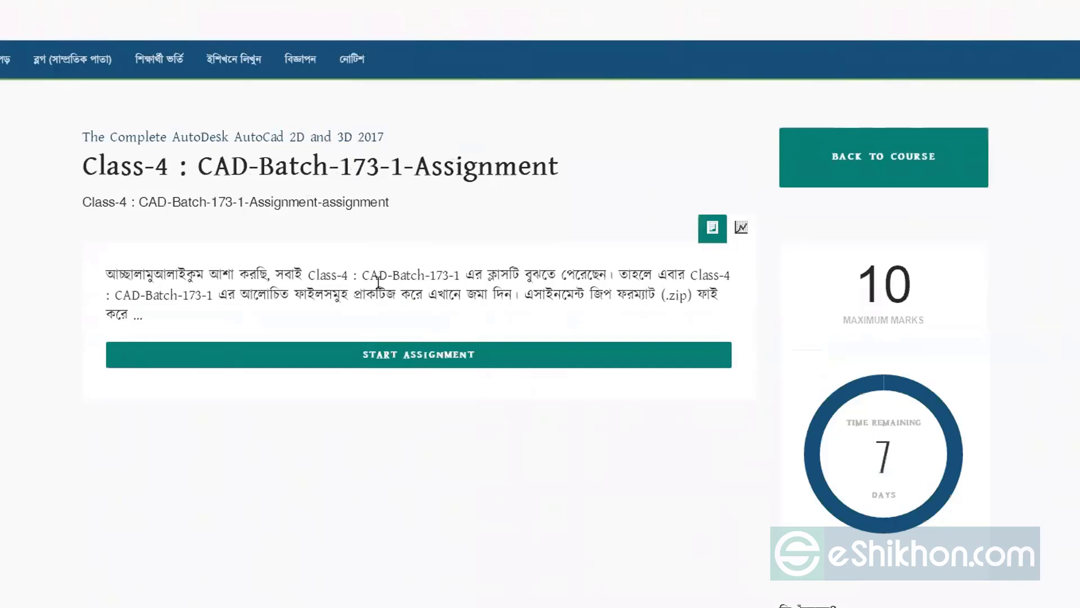
Start the Class-4 assignment and scroll down to the Upload Assignment box and answer editor
left_click(426, 355)
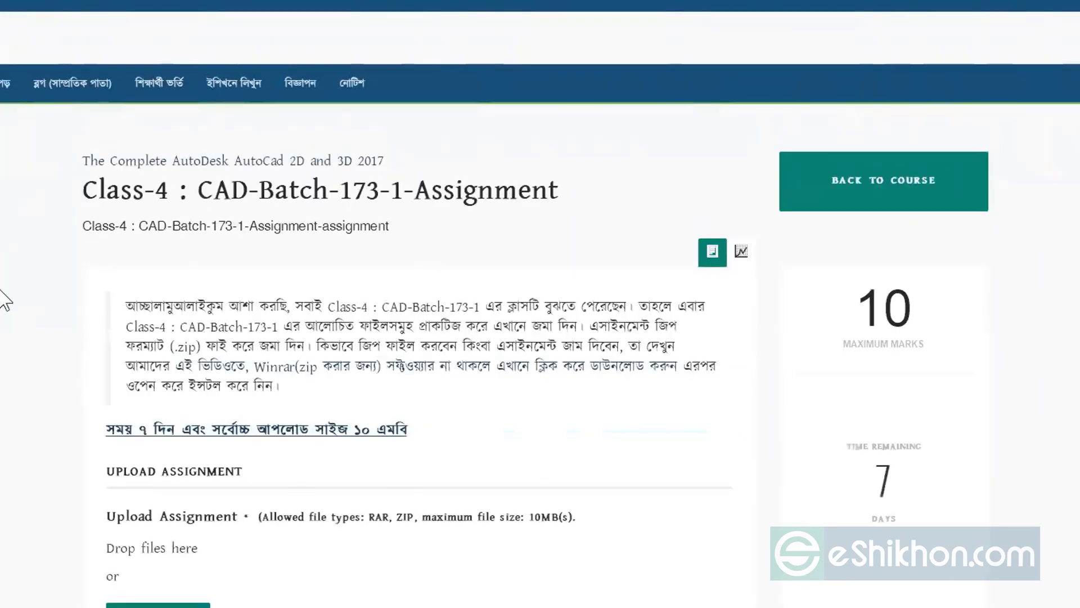
scroll(10, 304, "down", 2)
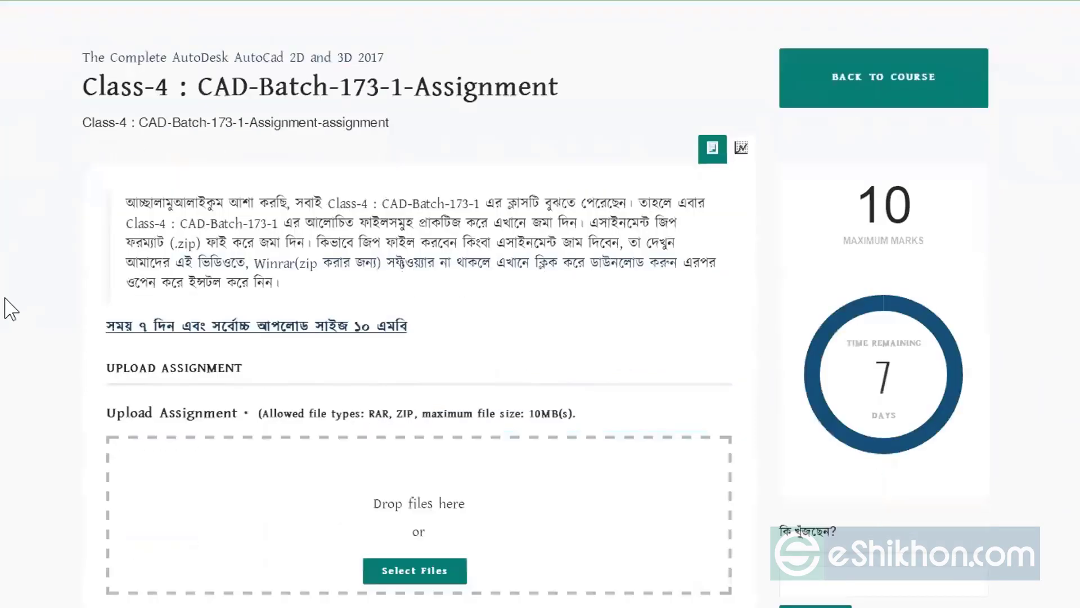
scroll(10, 308, "down", 1)
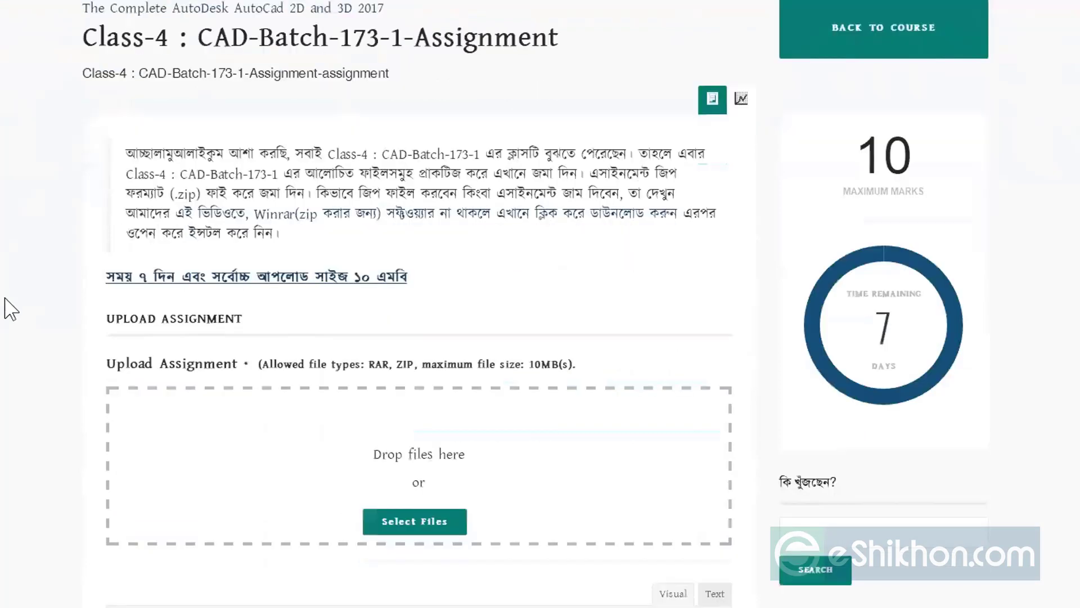
scroll(10, 308, "down", 4)
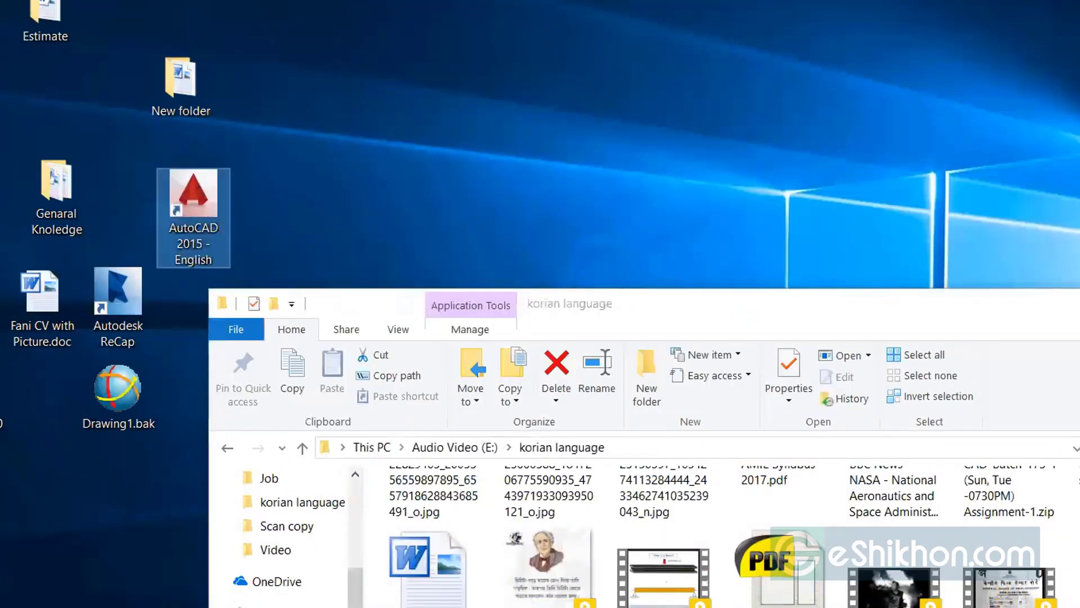
Compress the desktop drawing file with WinRAR into 'Drawing1.dwg assgnment 1.rar'
key("shift+F10")
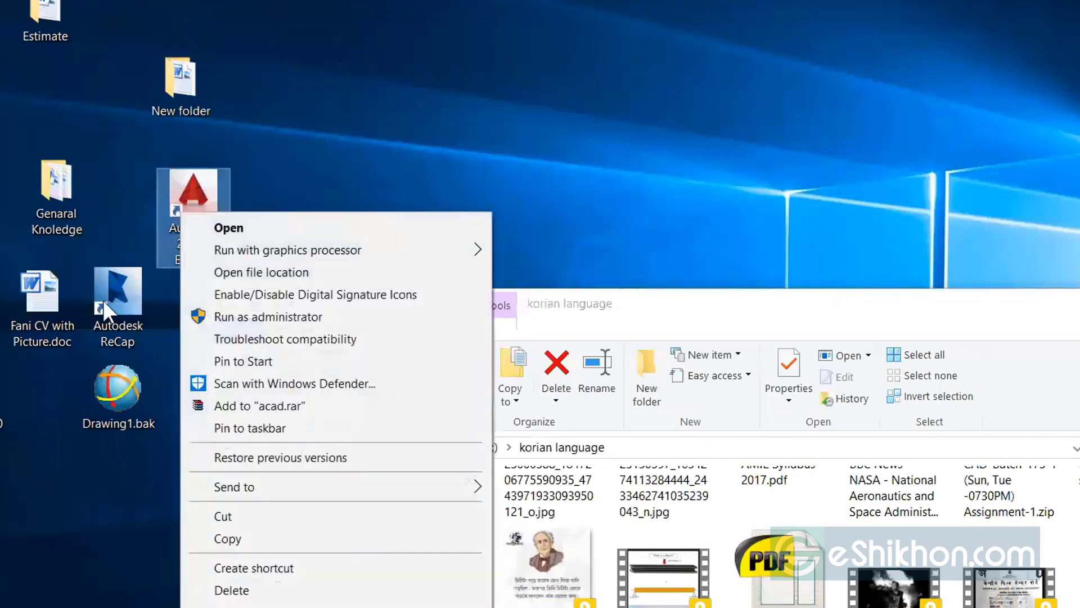
key("Down")
key("Escape")
key("Down")
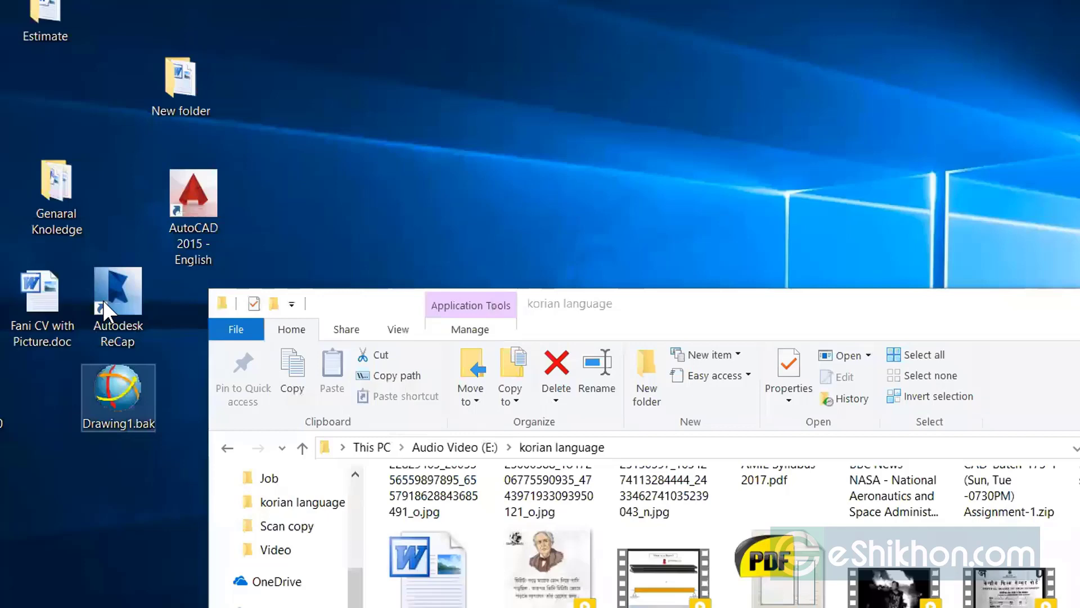
key("Left")
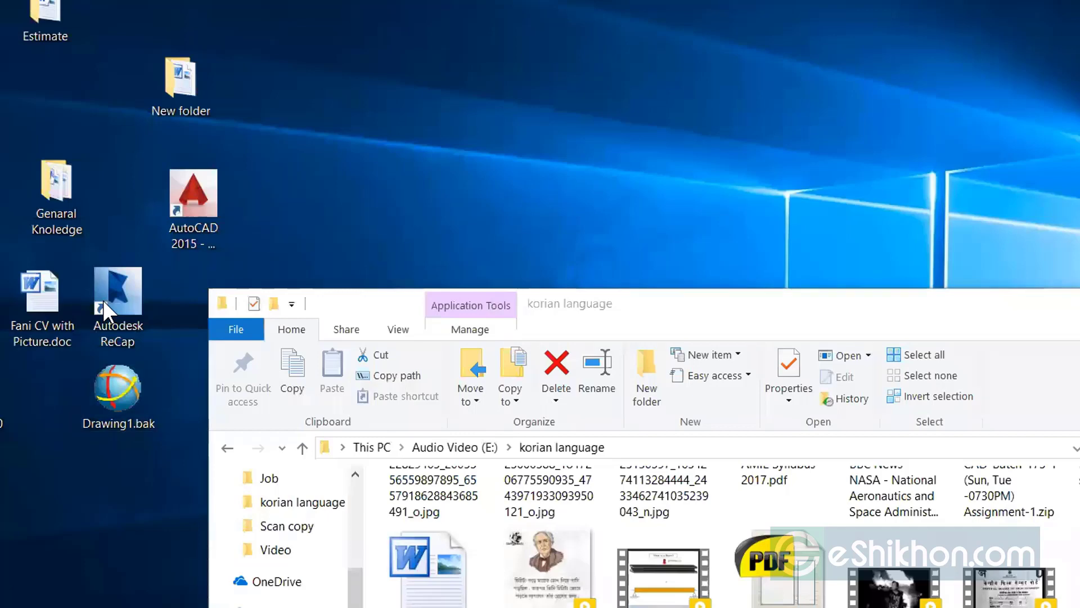
key("shift+F10")
key("Up")
key("Up")
key("Up")
key("Up")
key("Up")
key("Up")
key("Up")
key("Up")
key("Up")
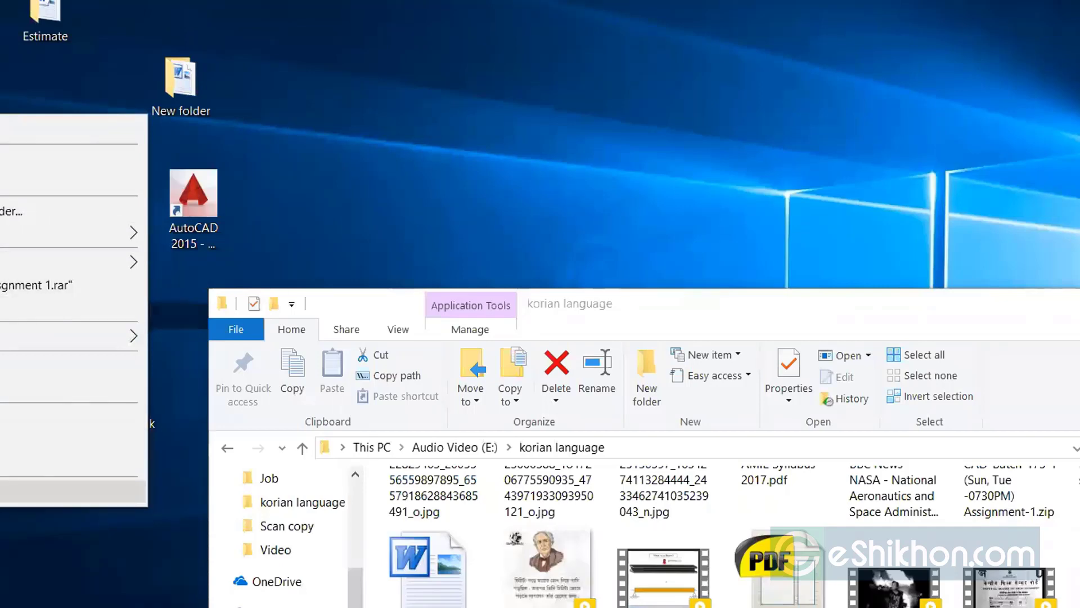
key("Up")
key("Up")
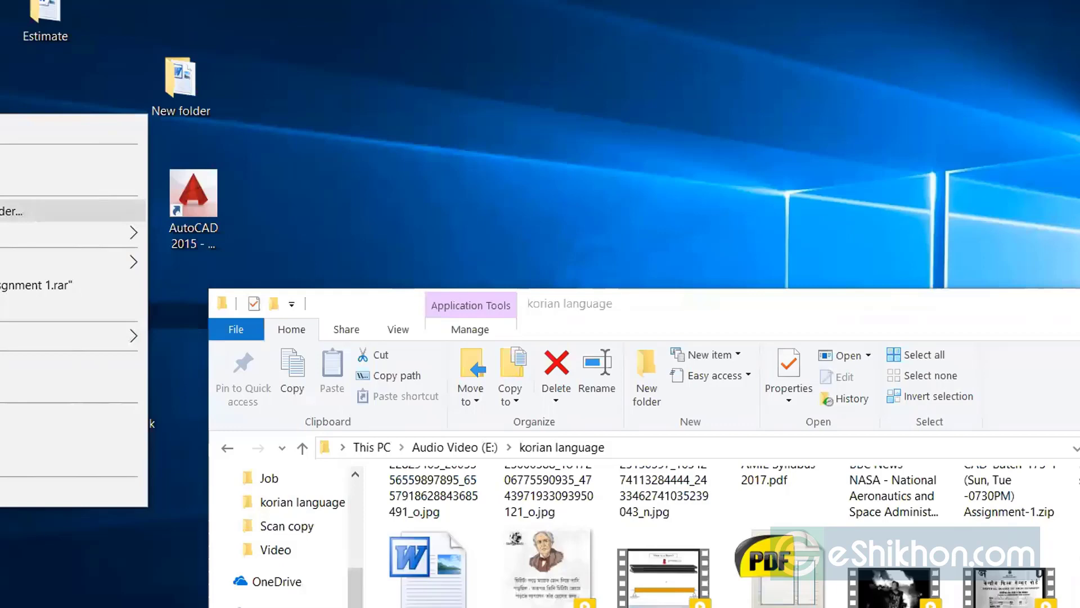
key("Up")
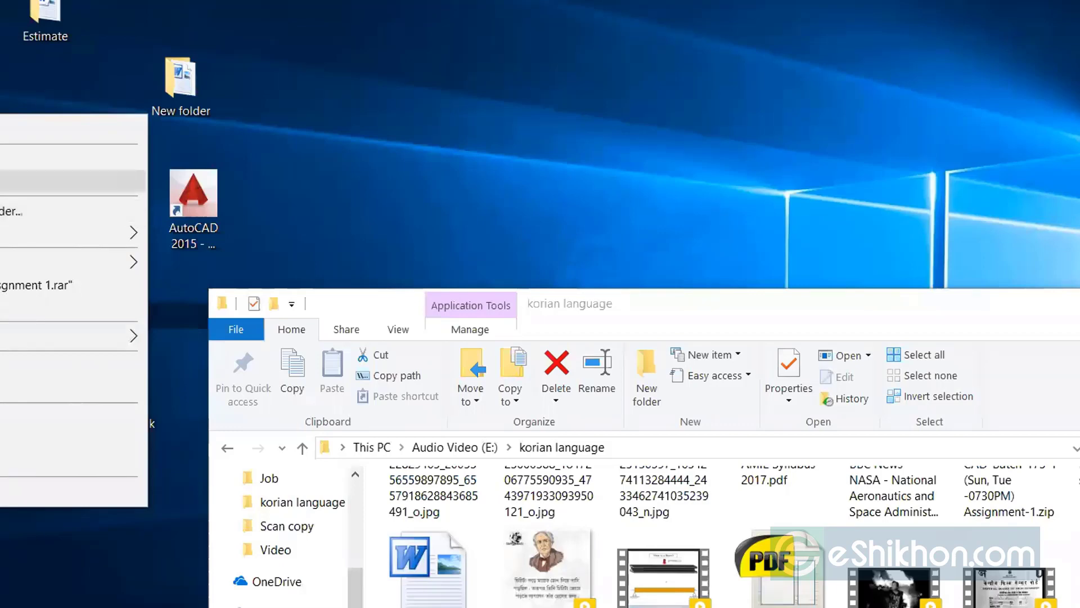
left_click(2, 290)
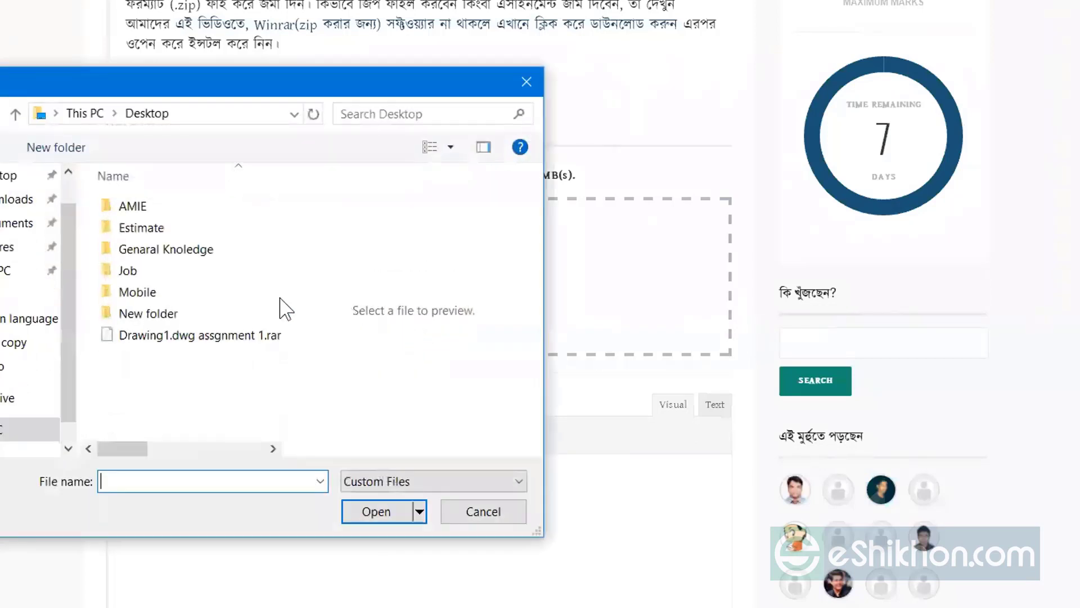
Upload 'Drawing1.dwg assgnment 1.rar' from the Desktop to the assignment
left_click(225, 335)
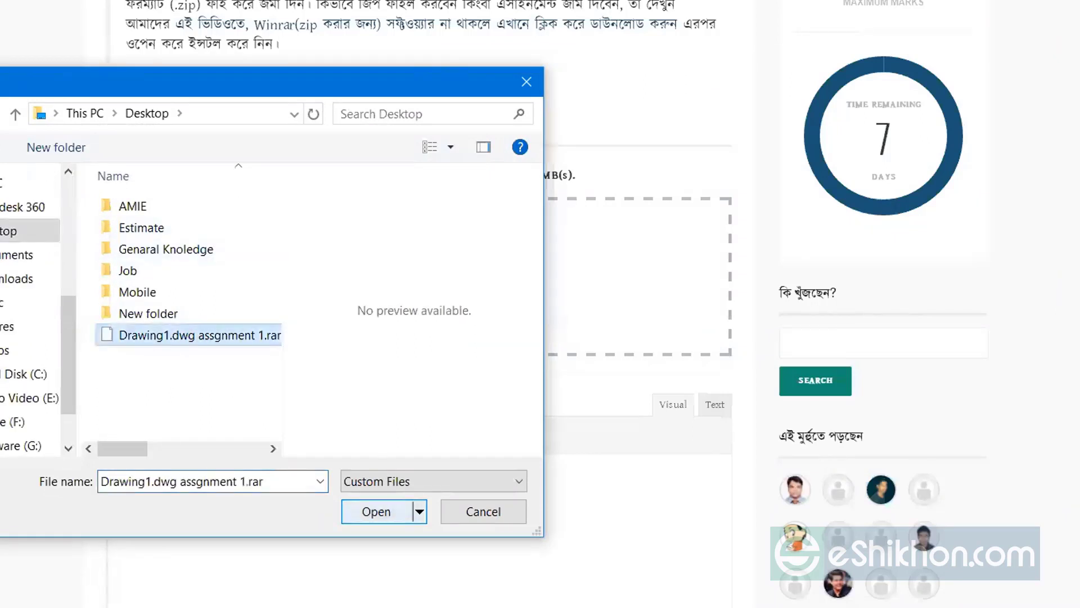
left_click(376, 511)
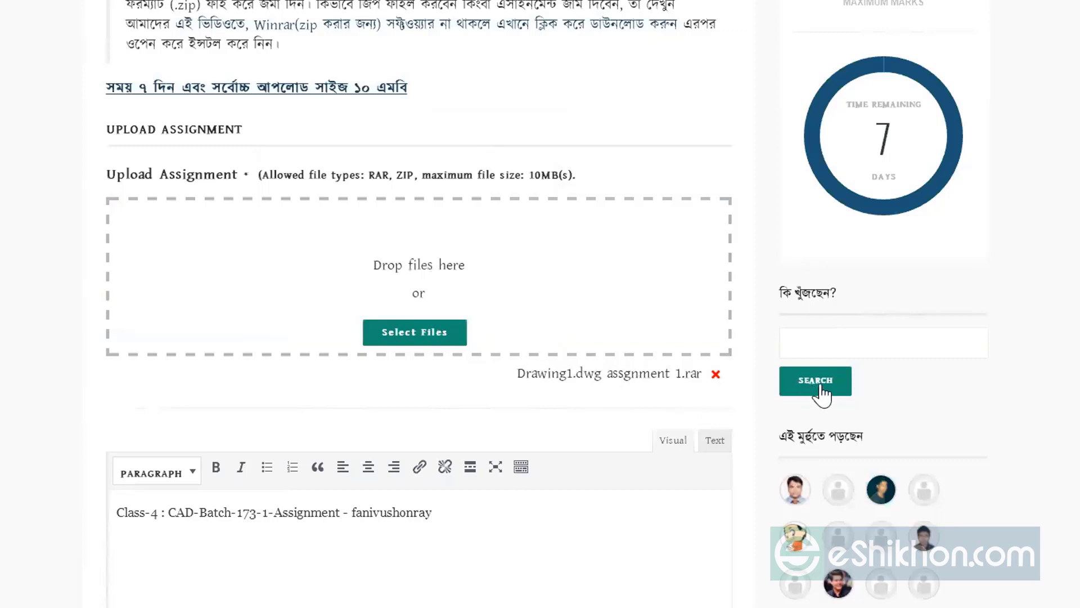
scroll(719, 340, "down", 1)
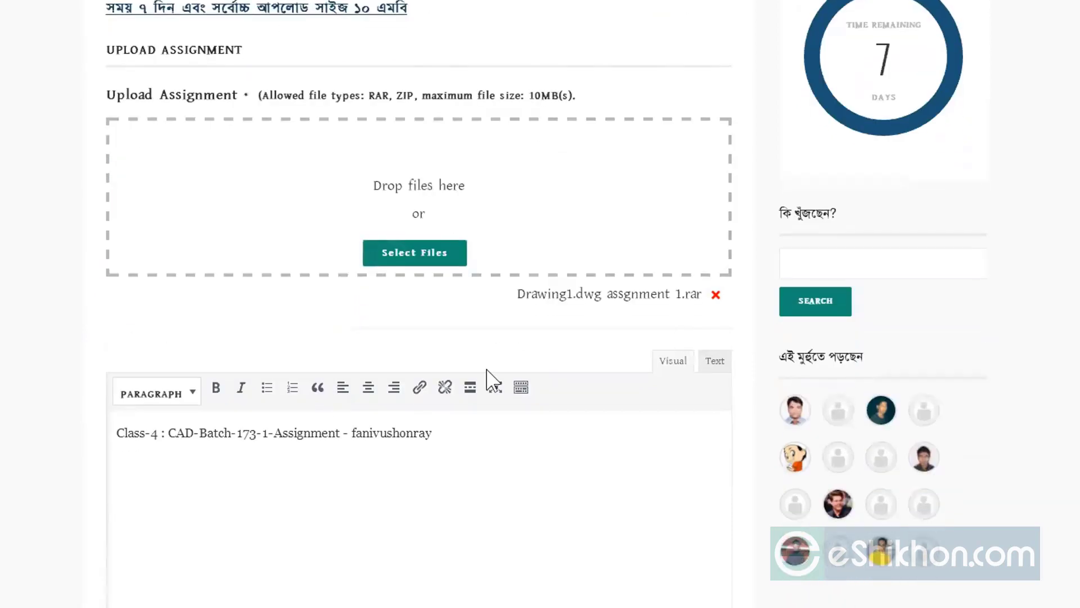
scroll(534, 337, "down", 2)
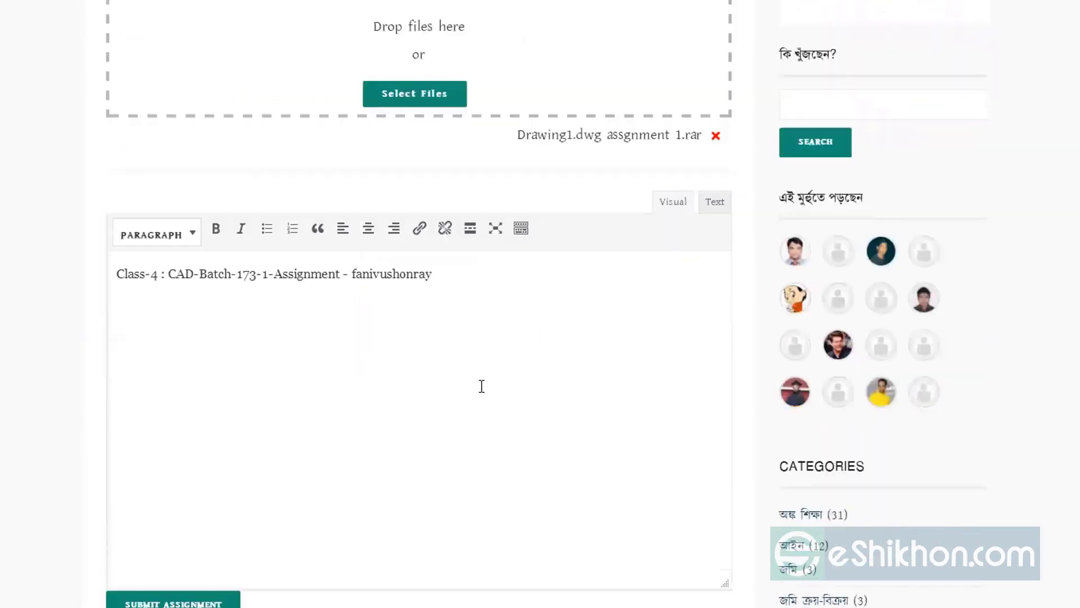
scroll(482, 386, "down", 2)
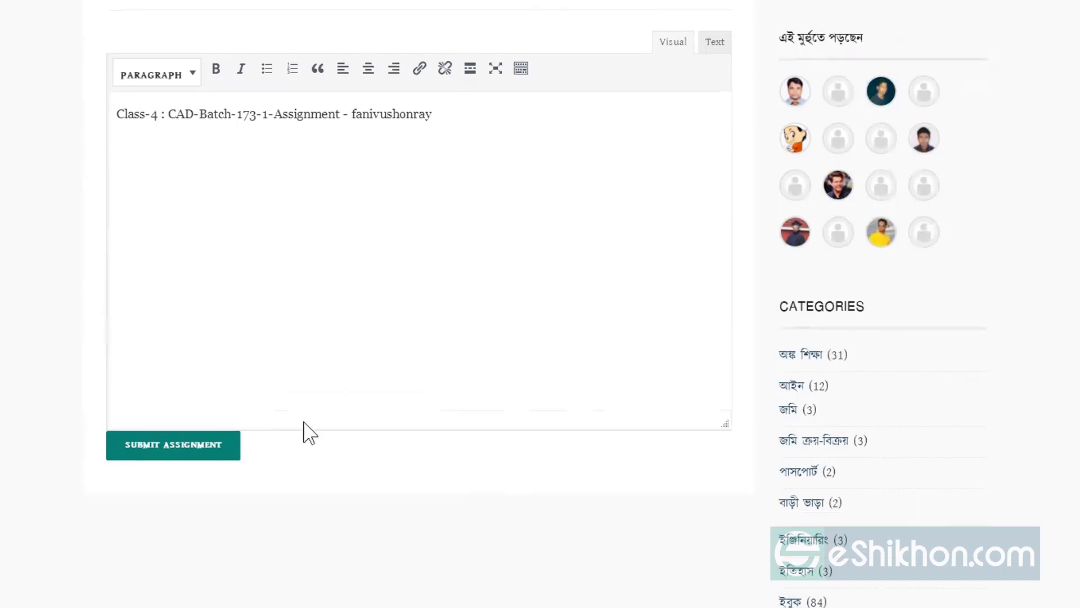
Submit the Class-4 assignment with the uploaded RAR archive
scroll(304, 433, "down", 1)
scroll(304, 433, "down", 2)
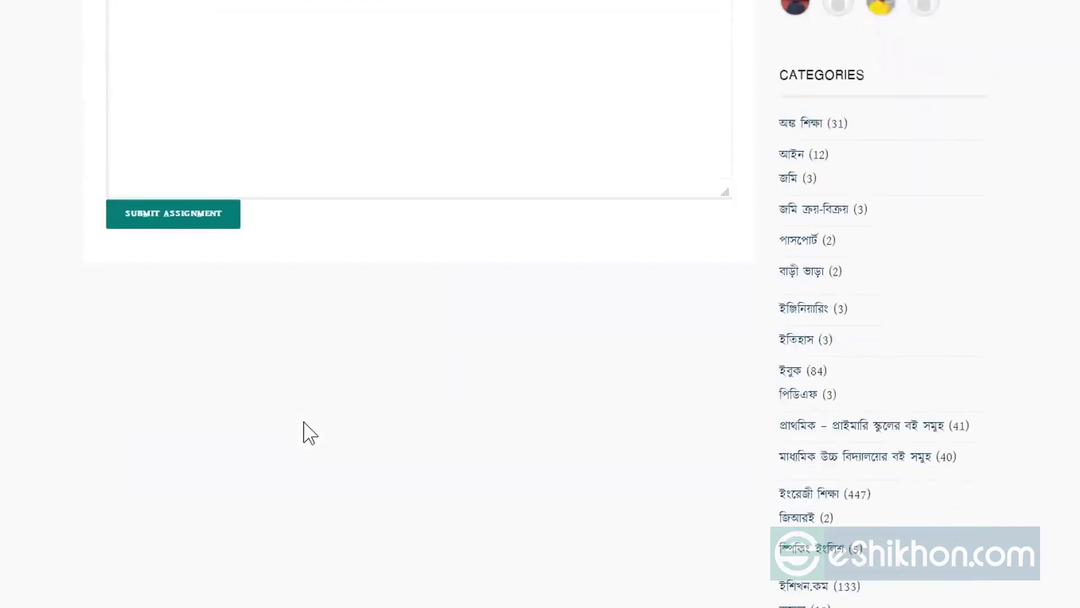
scroll(304, 433, "down", 1)
scroll(310, 434, "down", 1)
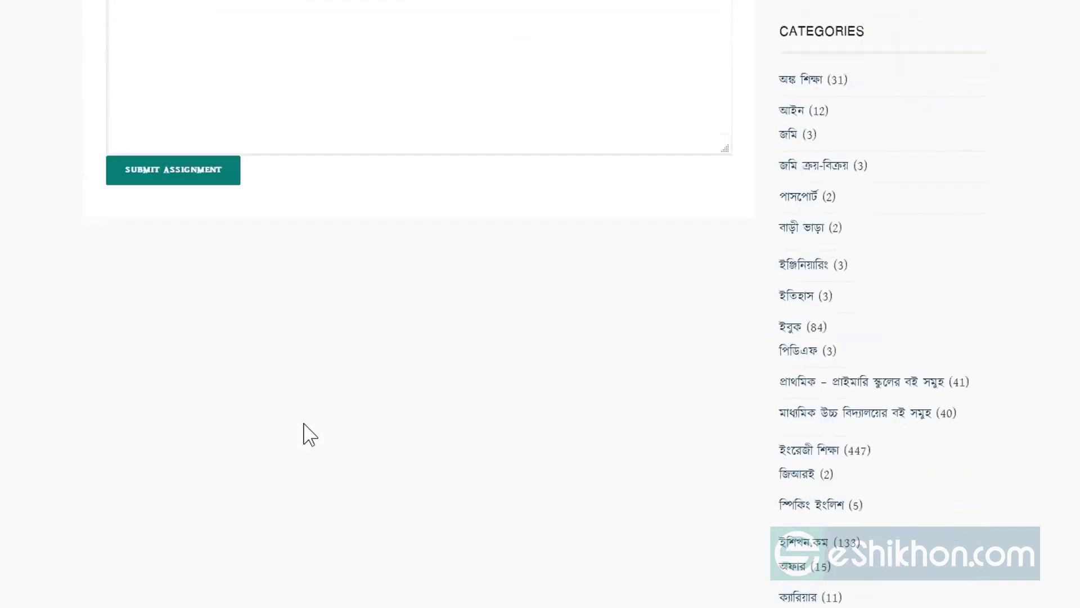
scroll(304, 433, "down", 5)
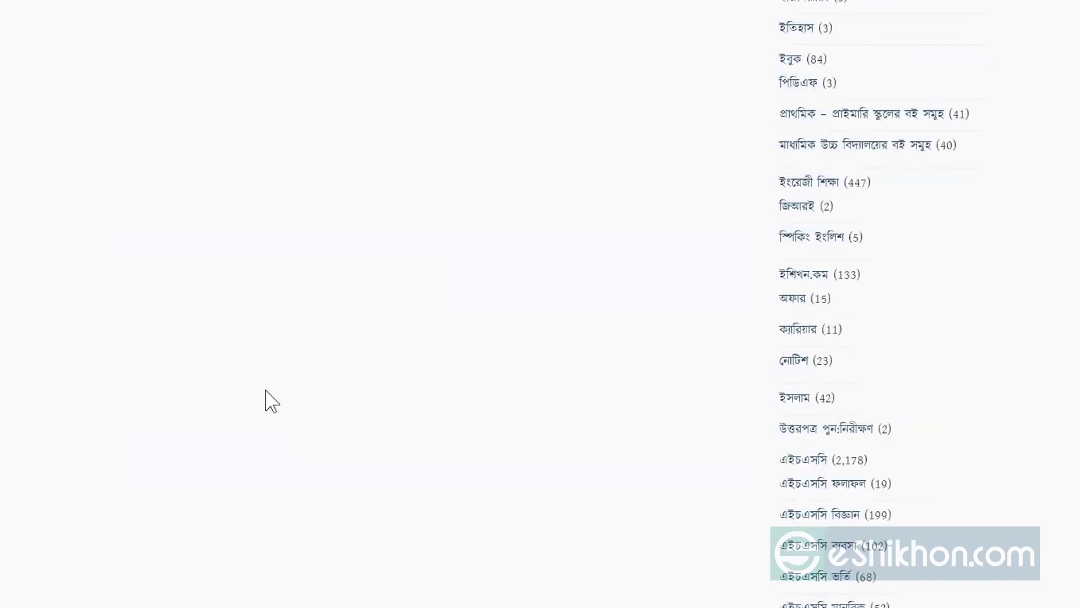
scroll(251, 360, "down", 1)
scroll(247, 347, "up", 3)
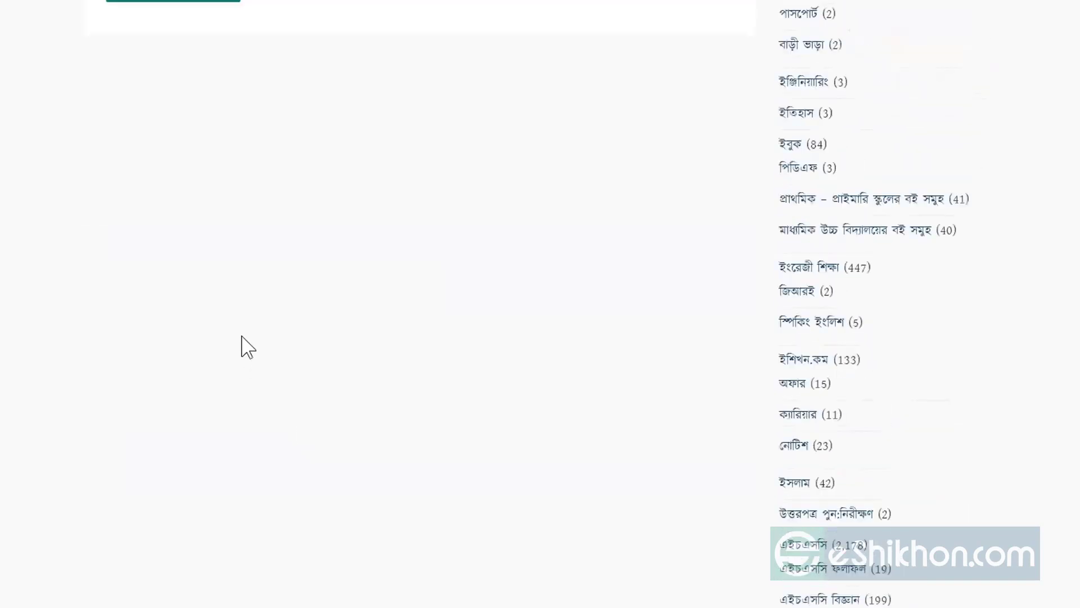
scroll(248, 347, "up", 5)
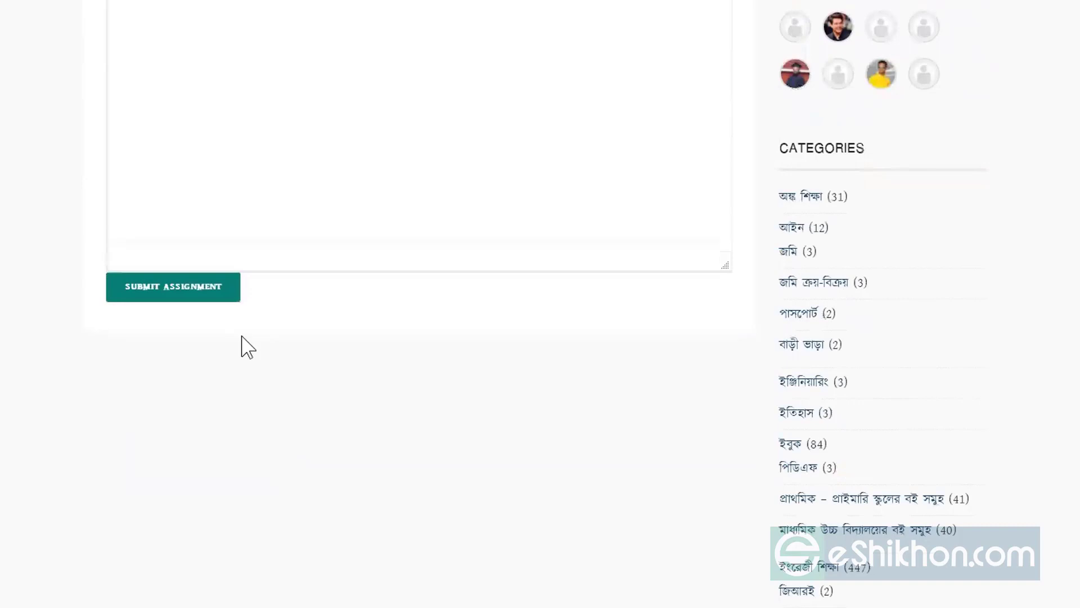
left_click(183, 284)
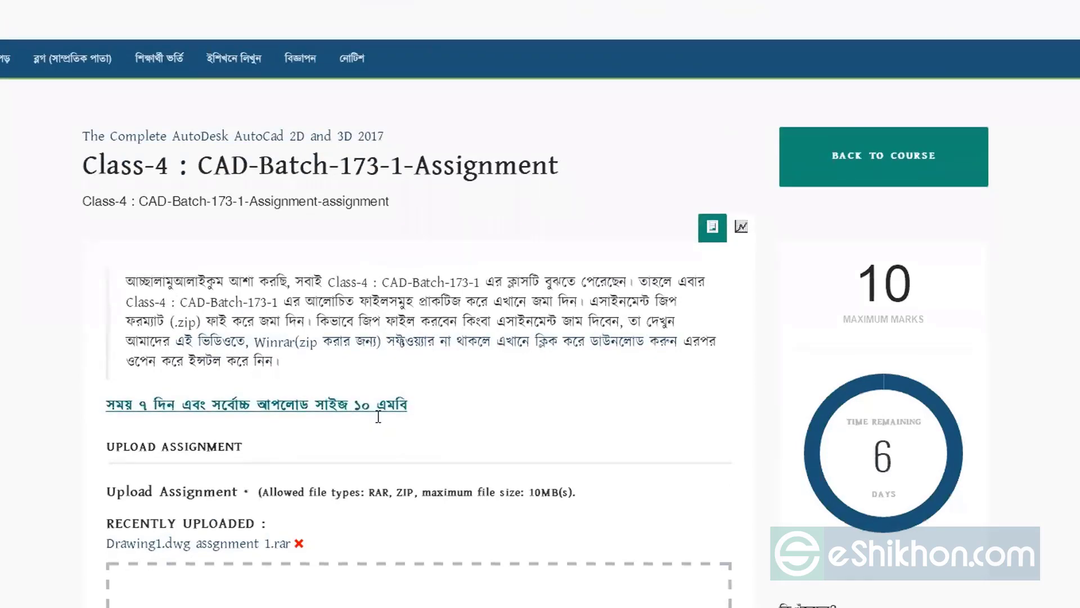
scroll(378, 416, "down", 2)
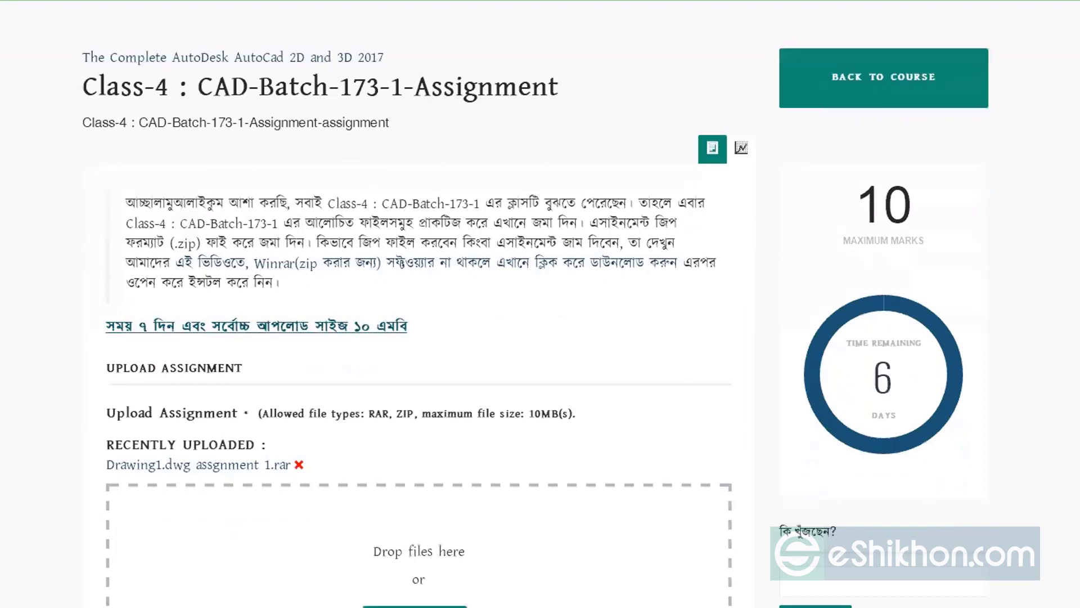
scroll(419, 337, "down", 5)
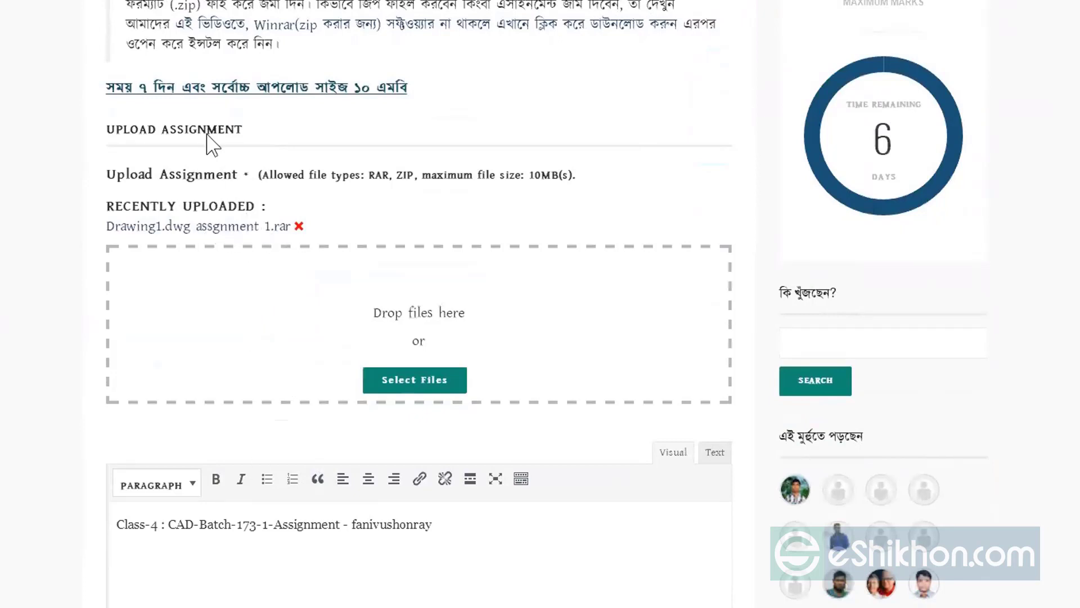
scroll(287, 366, "down", 2)
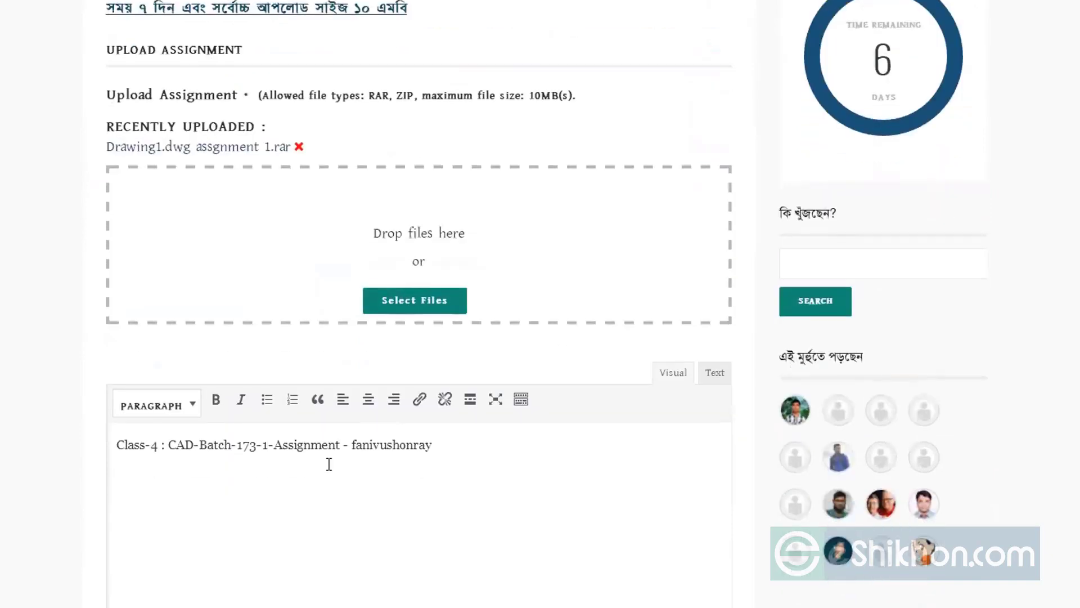
scroll(329, 464, "down", 3)
scroll(334, 464, "down", 1)
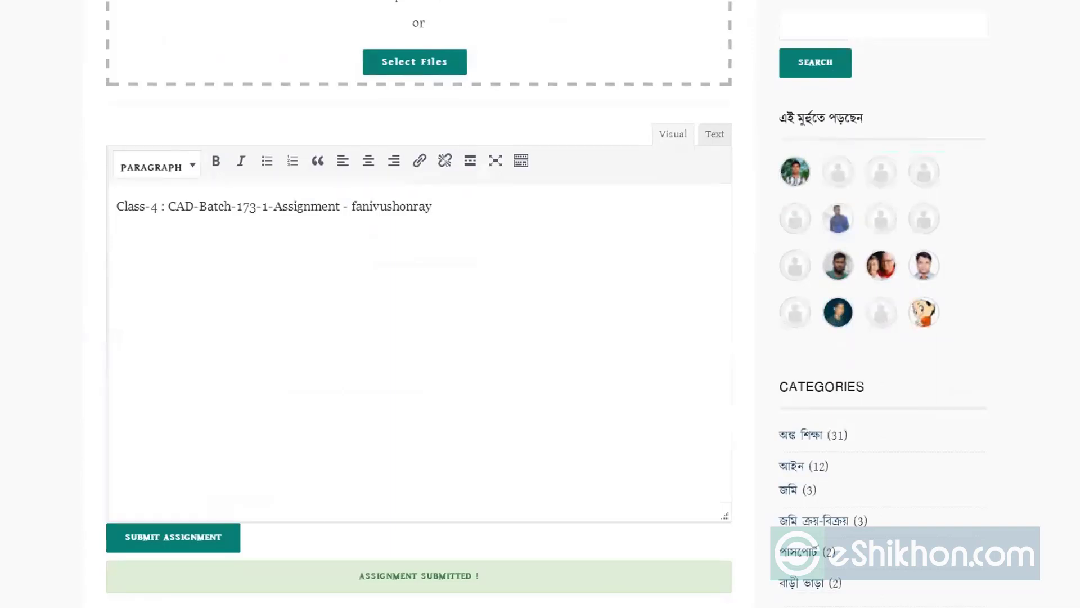
scroll(540, 304, "up", 2)
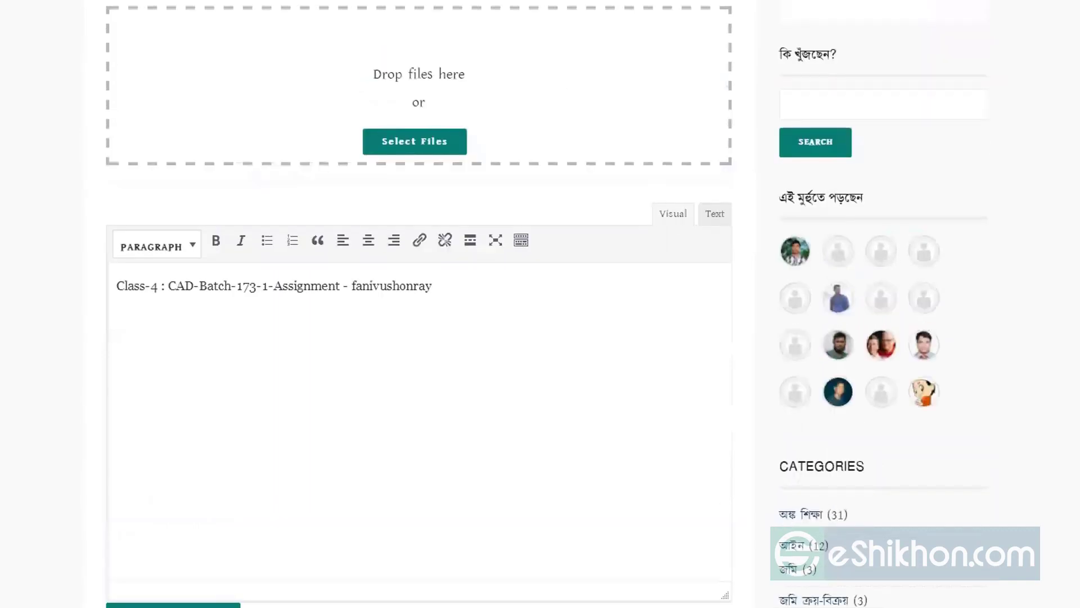
scroll(420, 464, "down", 2)
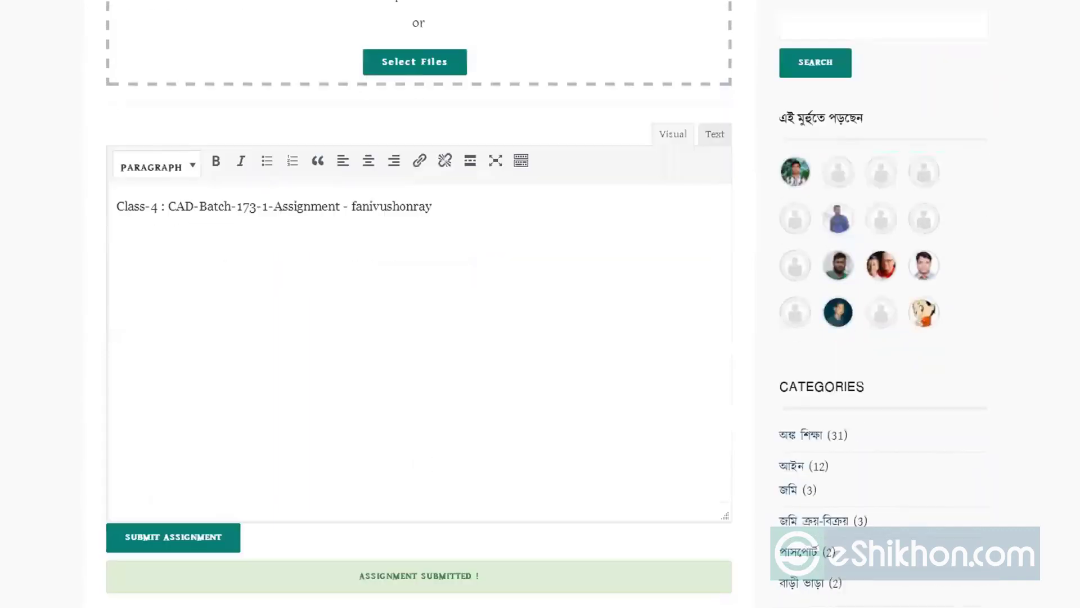
mouse_move(244, 607)
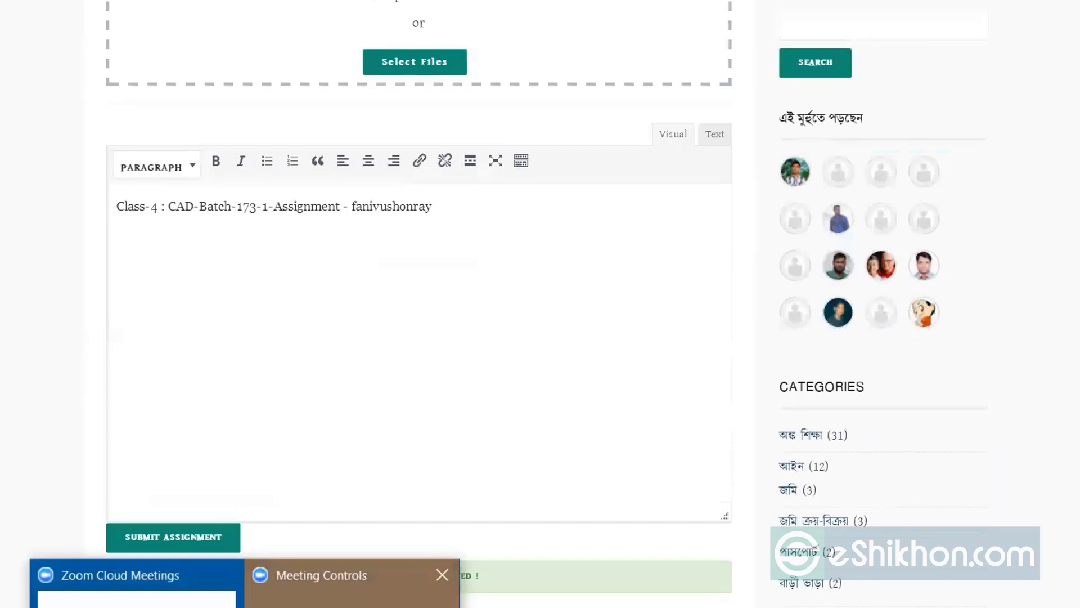
Switch Chrome back to the Gmail inbox with the eshikhon comment notifications
mouse_move(351, 588)
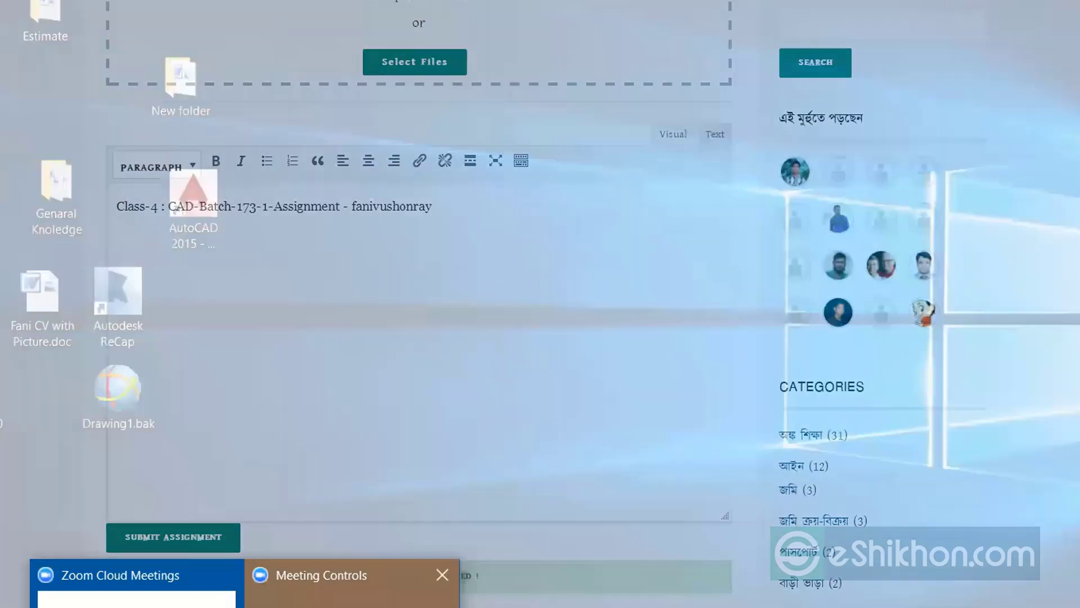
scroll(420, 304, "down", 1)
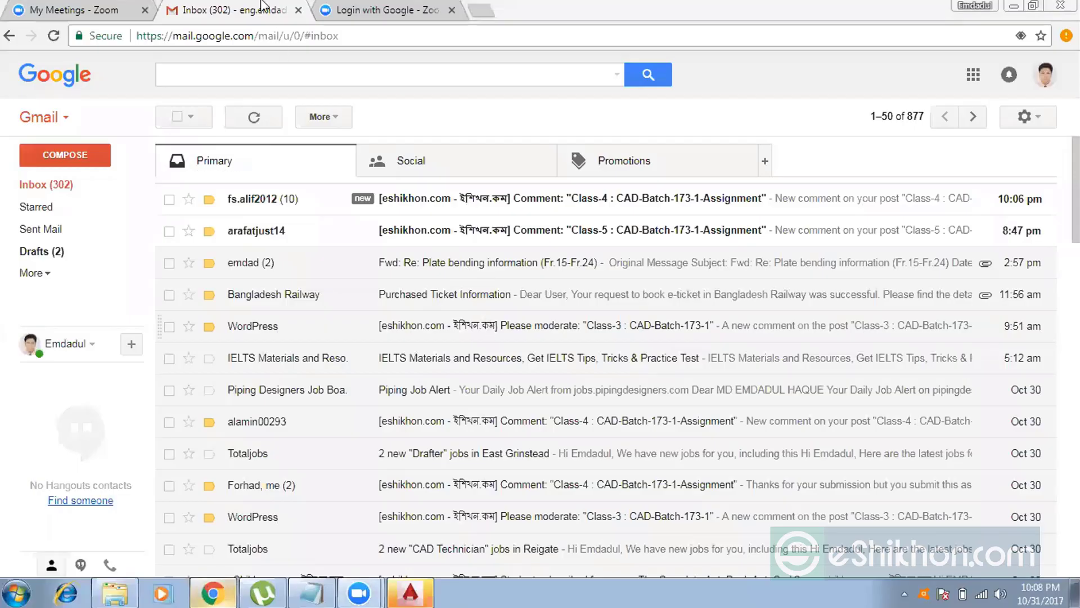
Reload the Gmail inbox, then minimize Chrome to reveal the AutoCAD 2015 start page
left_click(52, 184)
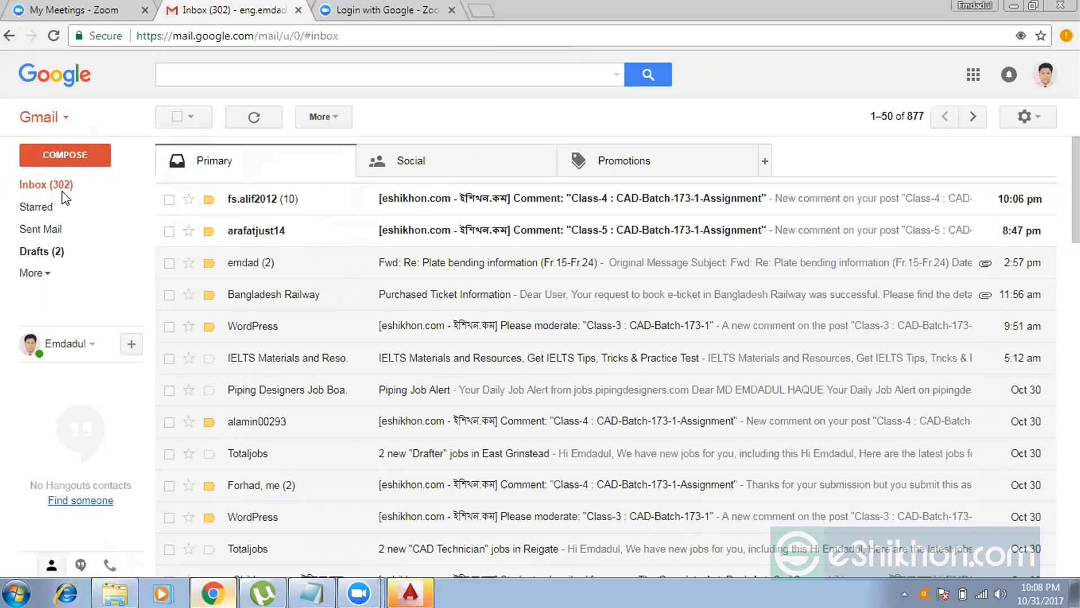
right_click(366, 93)
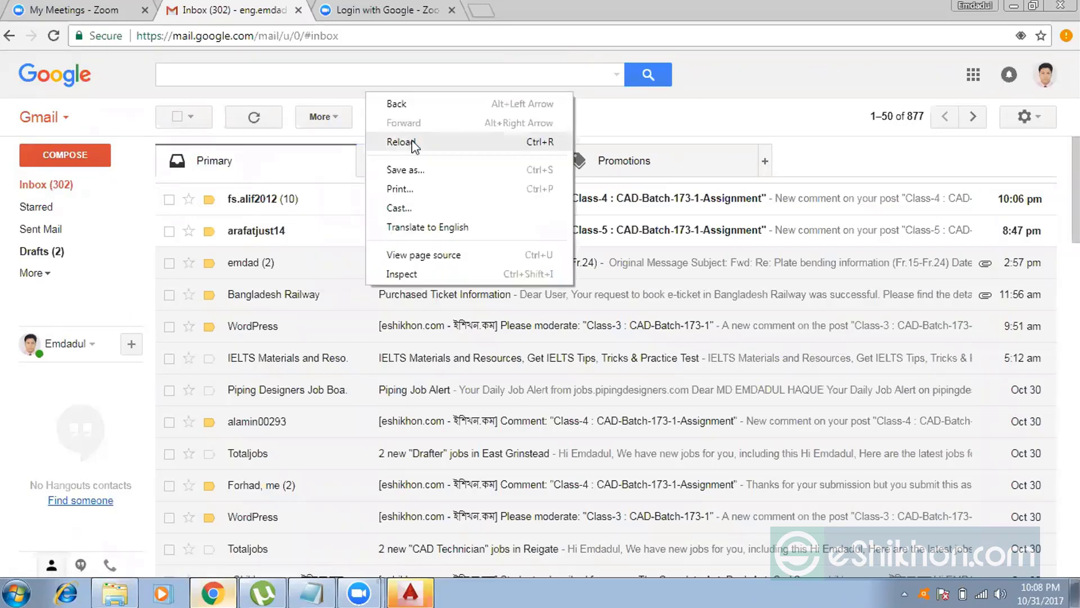
left_click(394, 142)
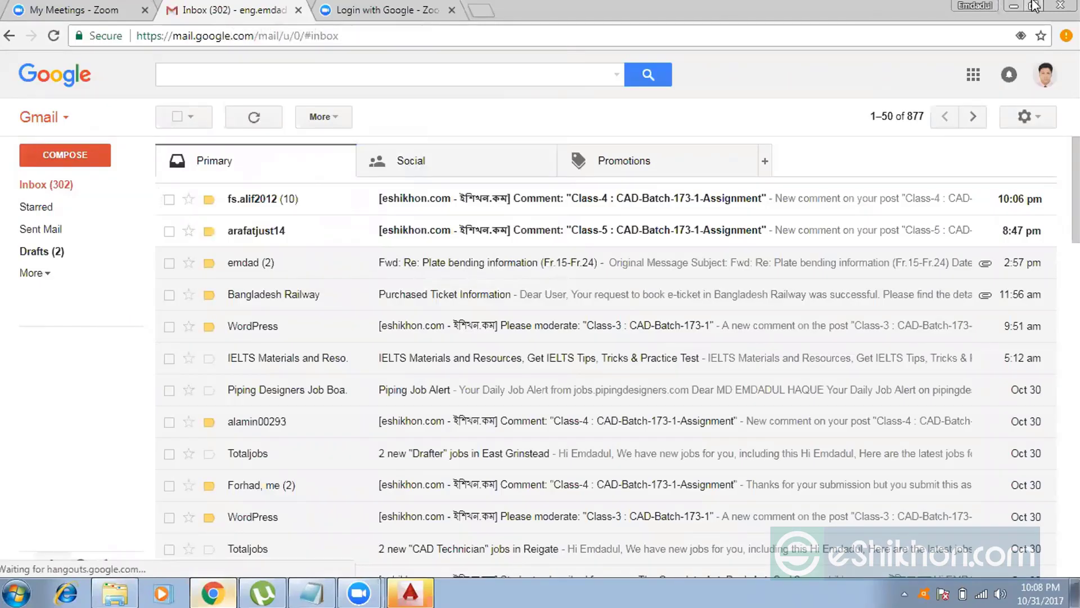
left_click(1015, 6)
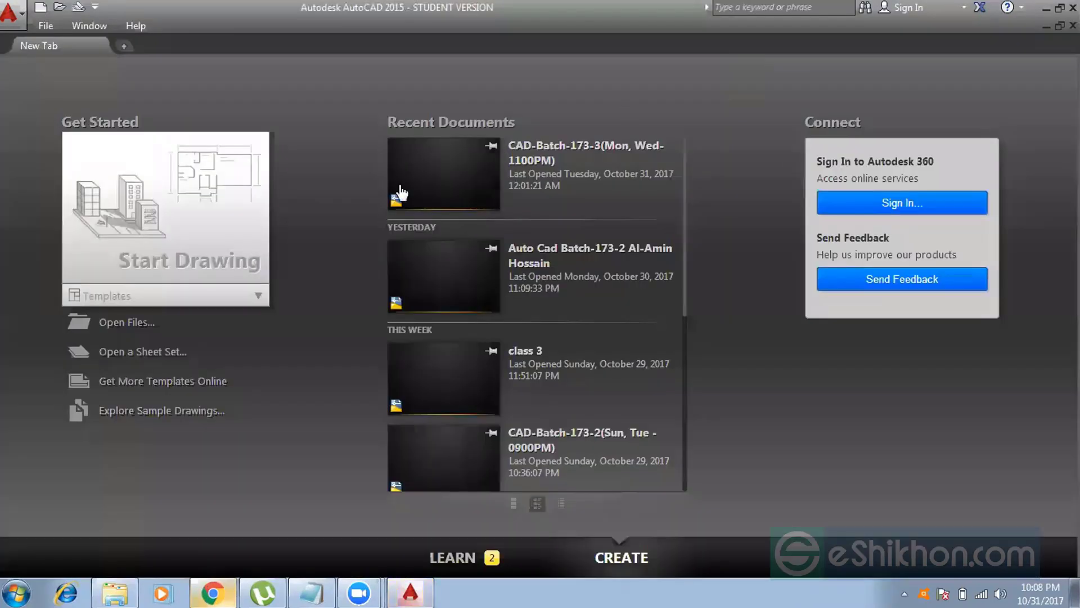
Start a new blank Drawing1 and switch off the status-bar grid
left_click(195, 187)
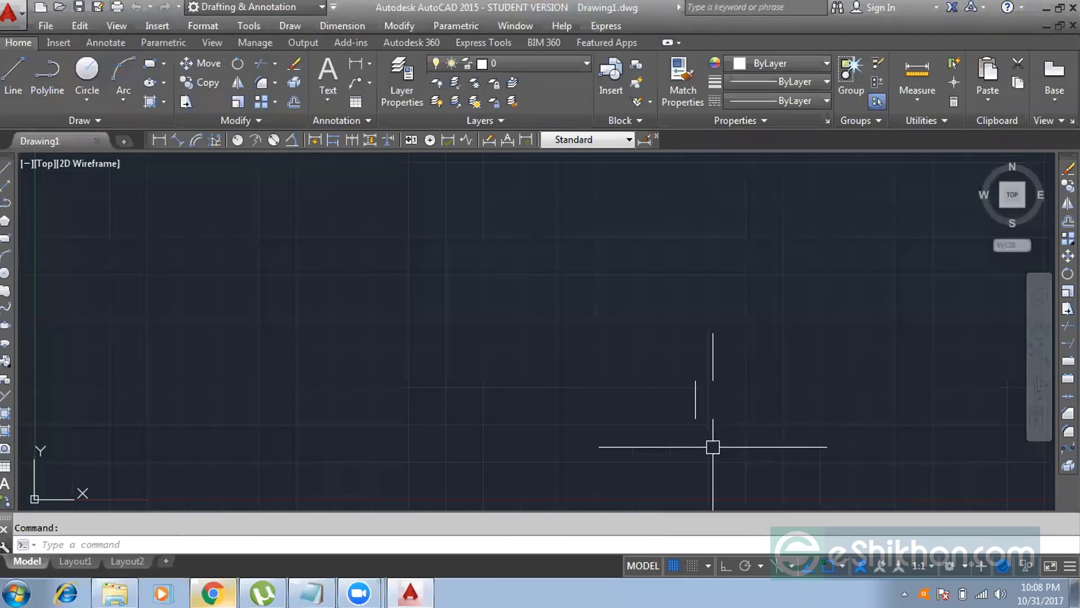
left_click(671, 565)
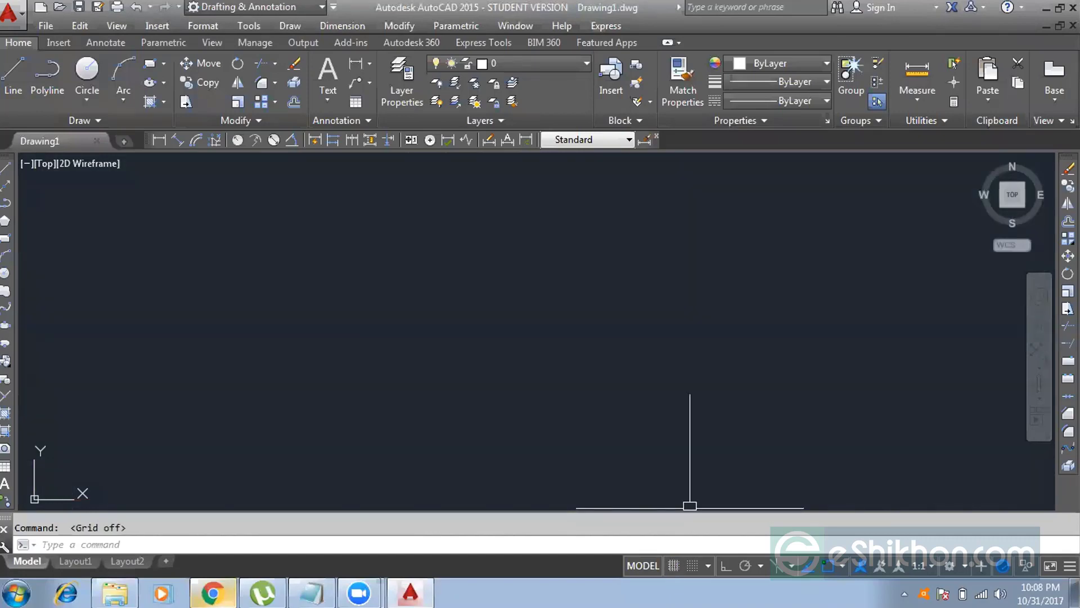
left_click(507, 261)
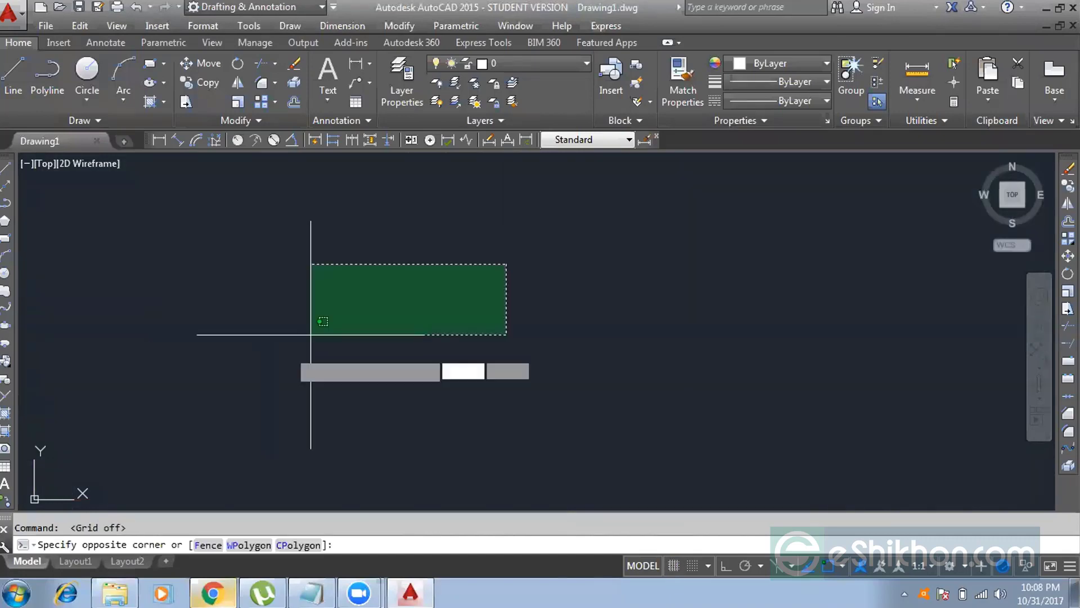
left_click(321, 328)
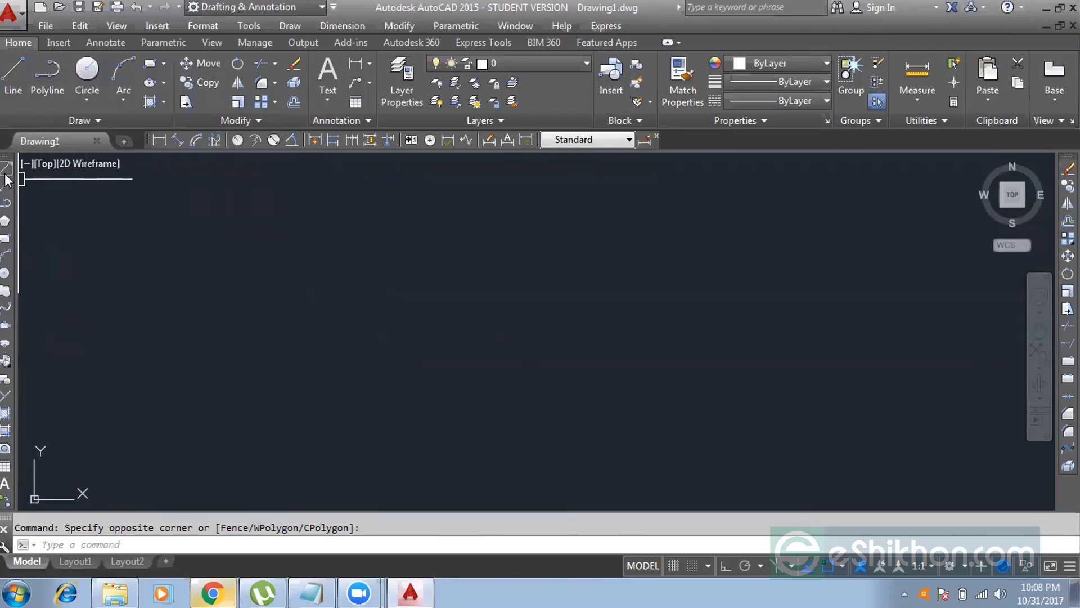
left_click(475, 249)
left_click(107, 389)
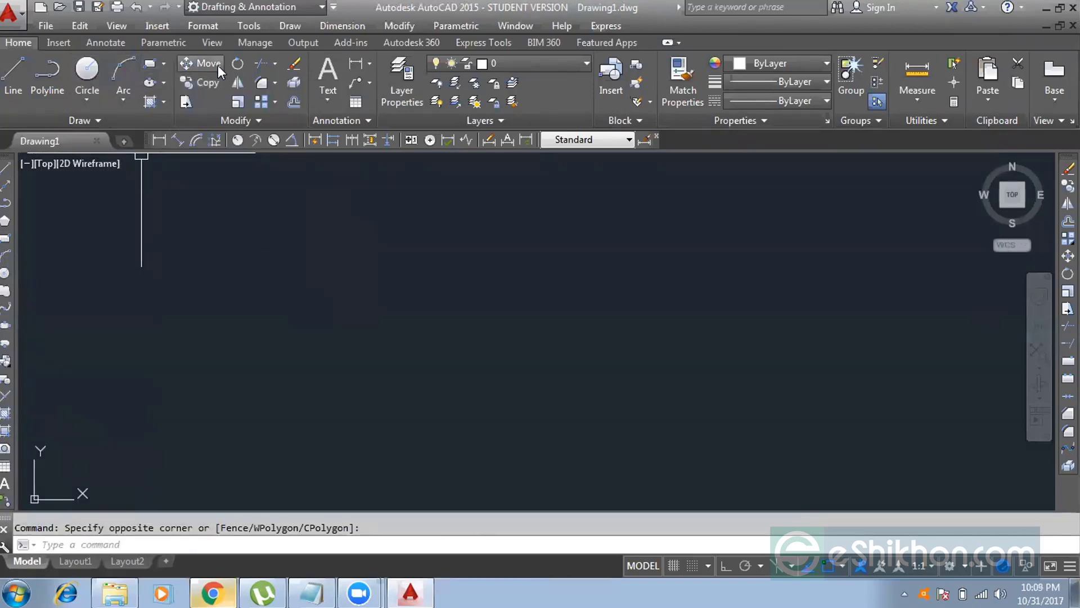
left_click(164, 68)
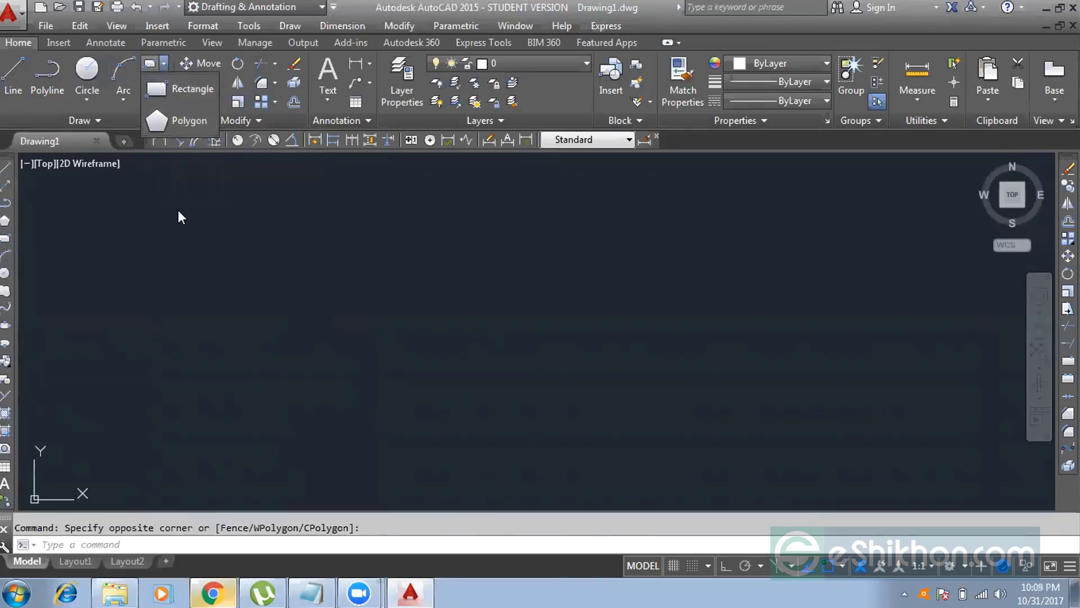
Draw a rectangle in the upper-left of model space by picking two opposite corners
left_click(270, 203)
left_click(126, 292)
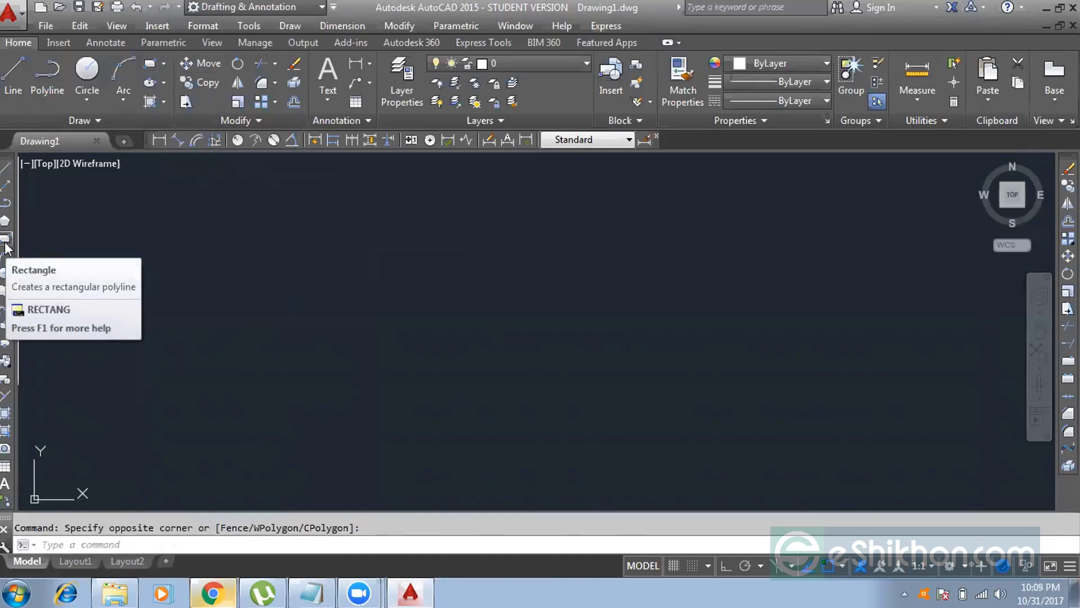
left_click(113, 231)
left_click(478, 393)
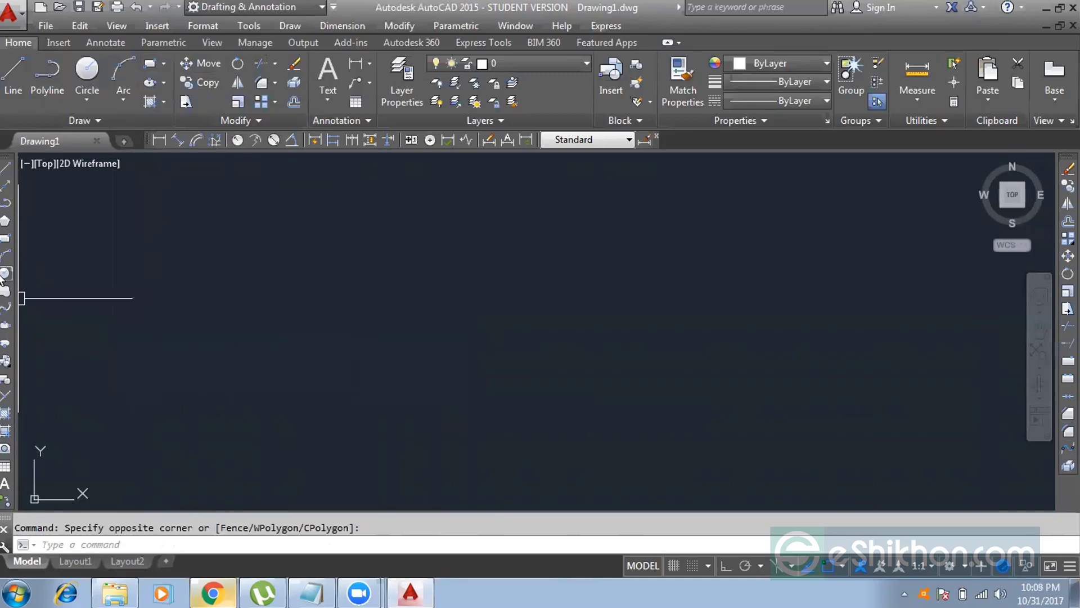
left_click(5, 238)
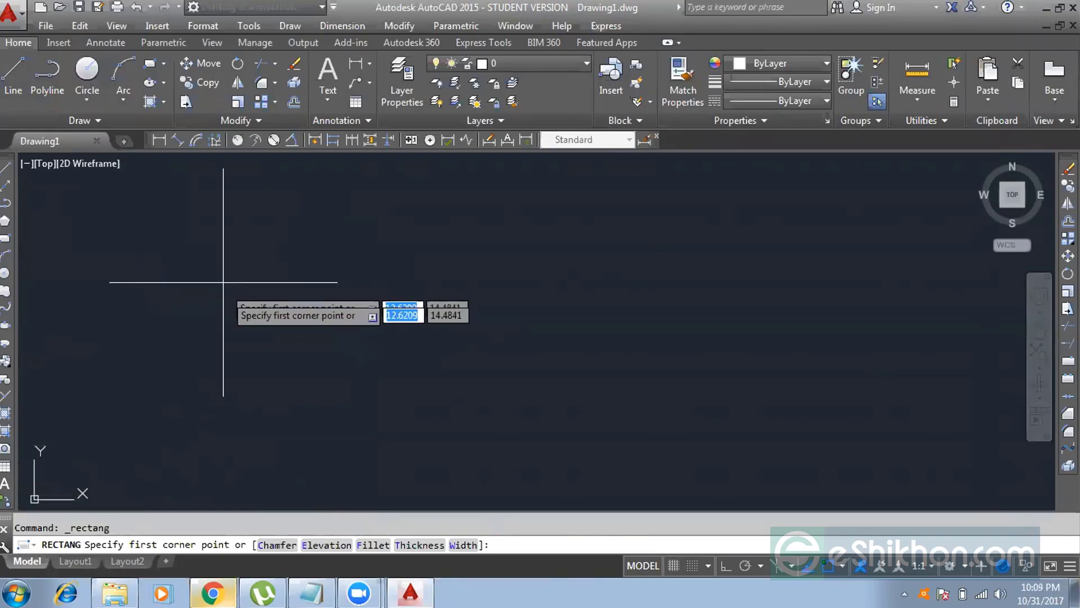
left_click(154, 245)
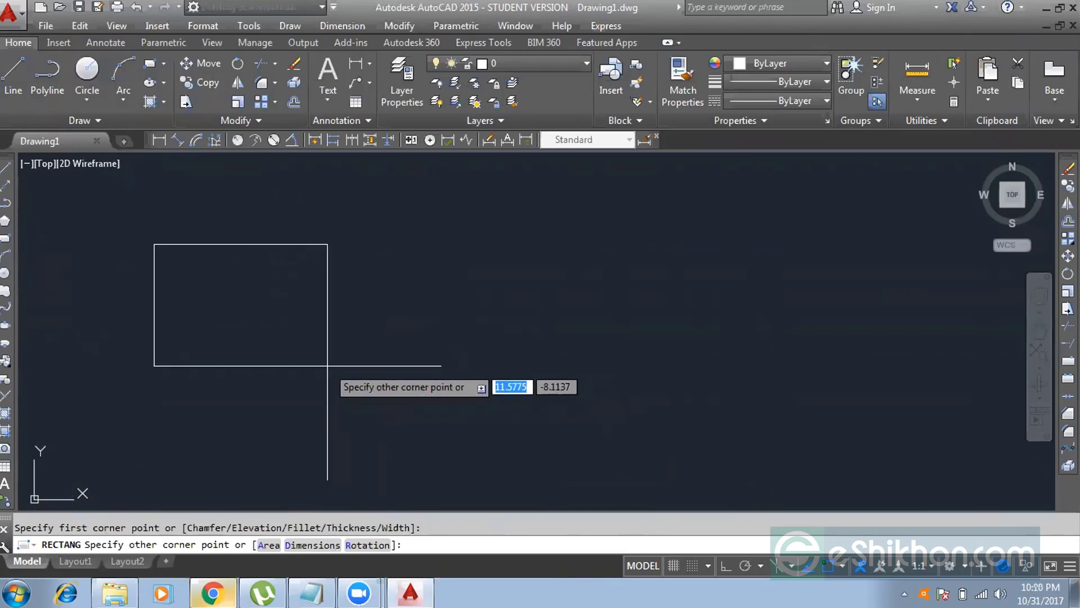
left_click(327, 366)
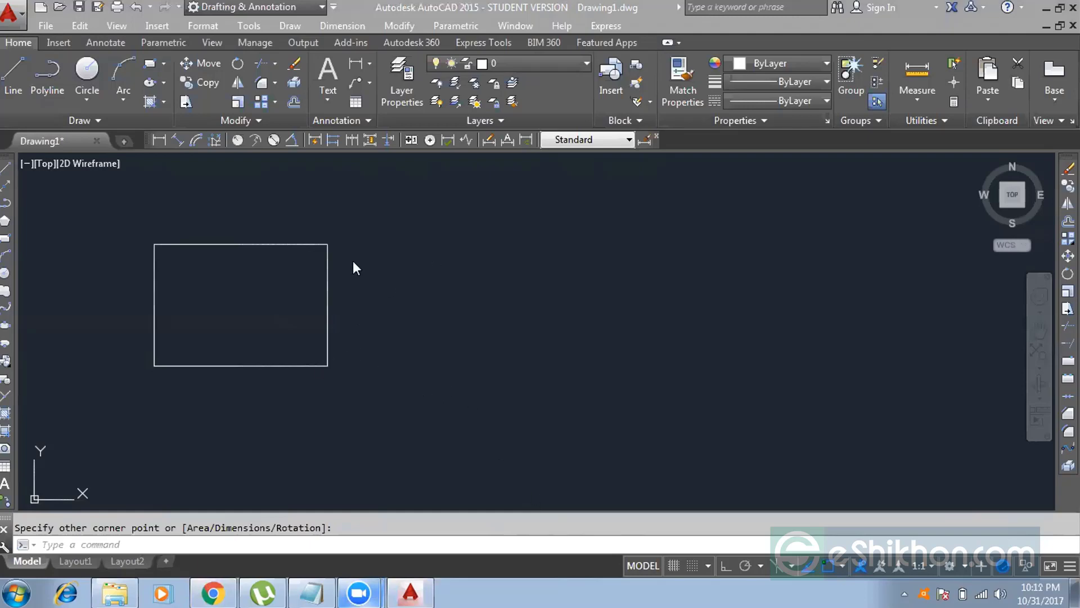
Begin a second rectangle to the right of the first, entering width 20 and height 30
left_click(518, 218)
left_click(431, 328)
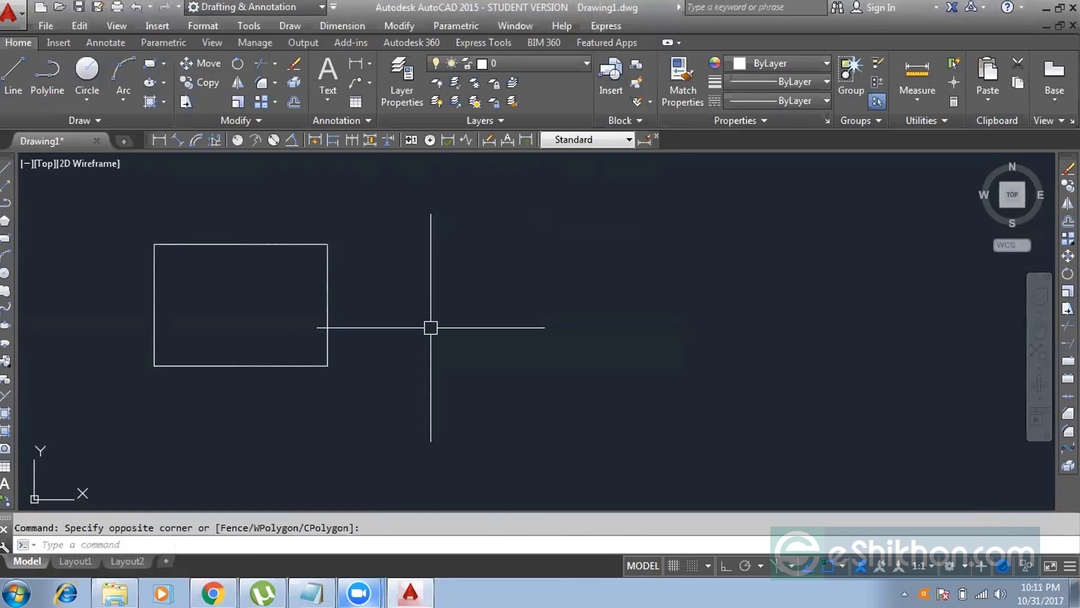
left_click(164, 64)
left_click(162, 90)
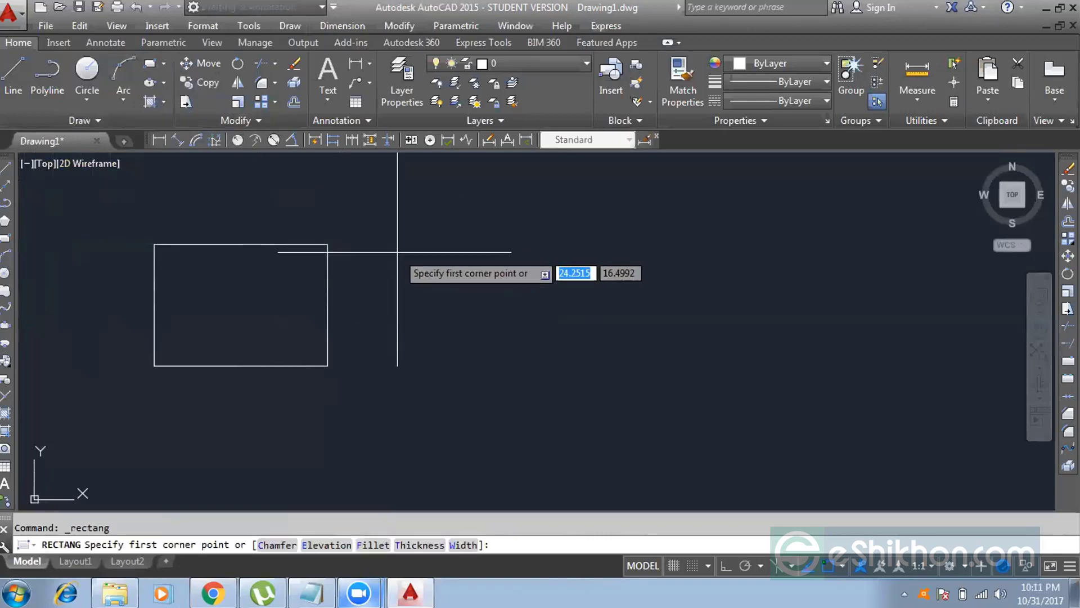
middle_click_drag(392, 249, 274, 236)
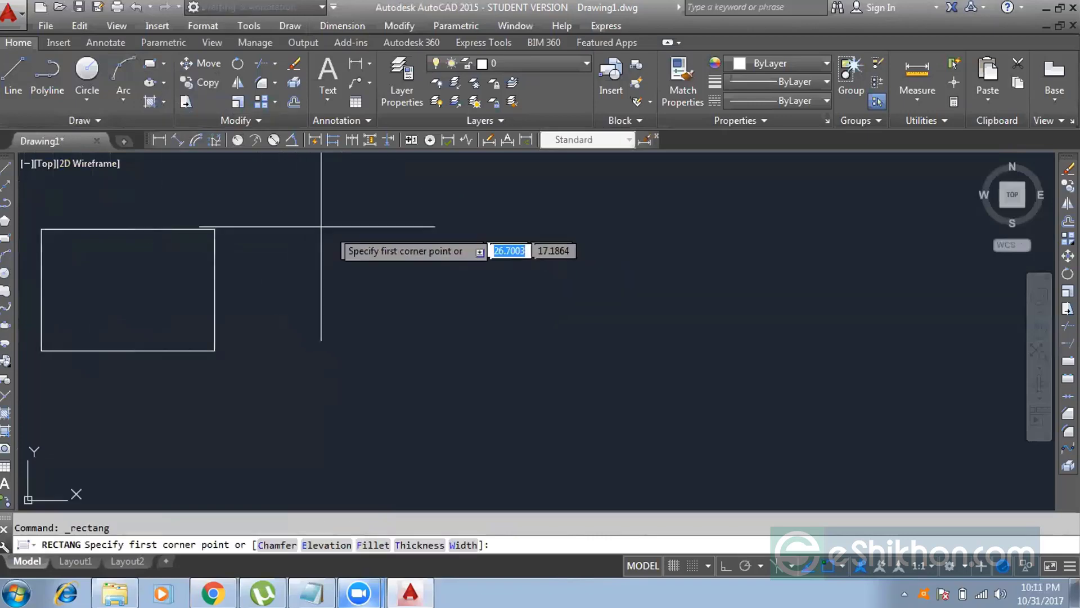
left_click(313, 223)
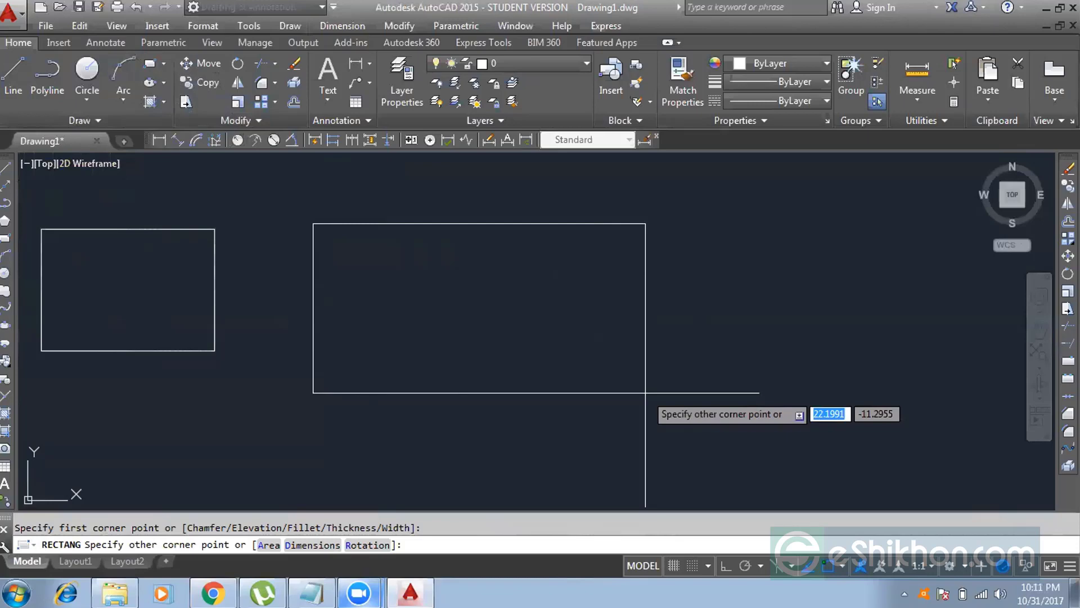
type("20")
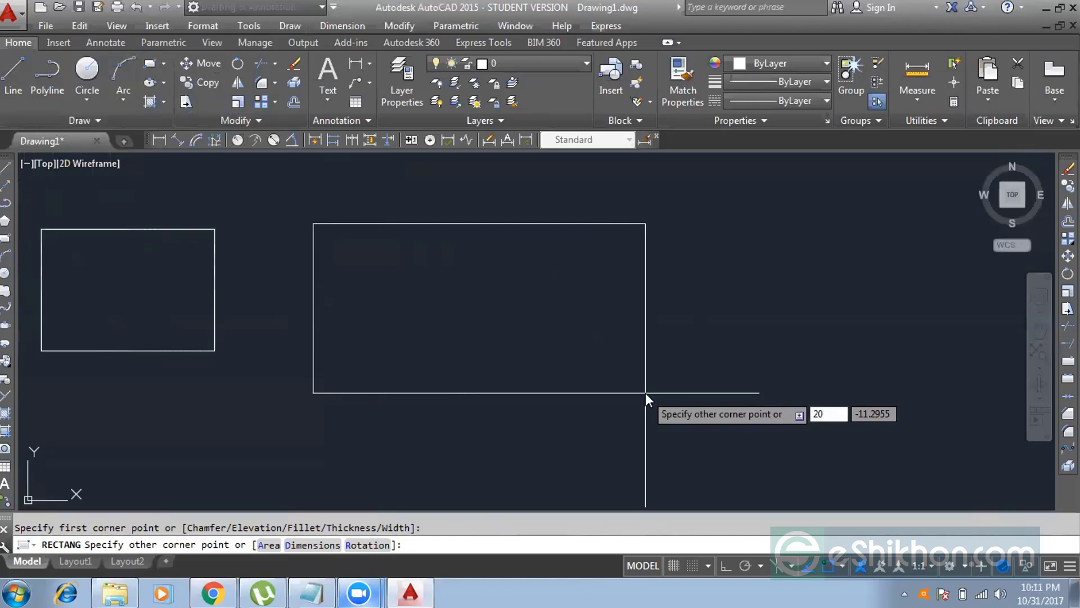
key("Tab")
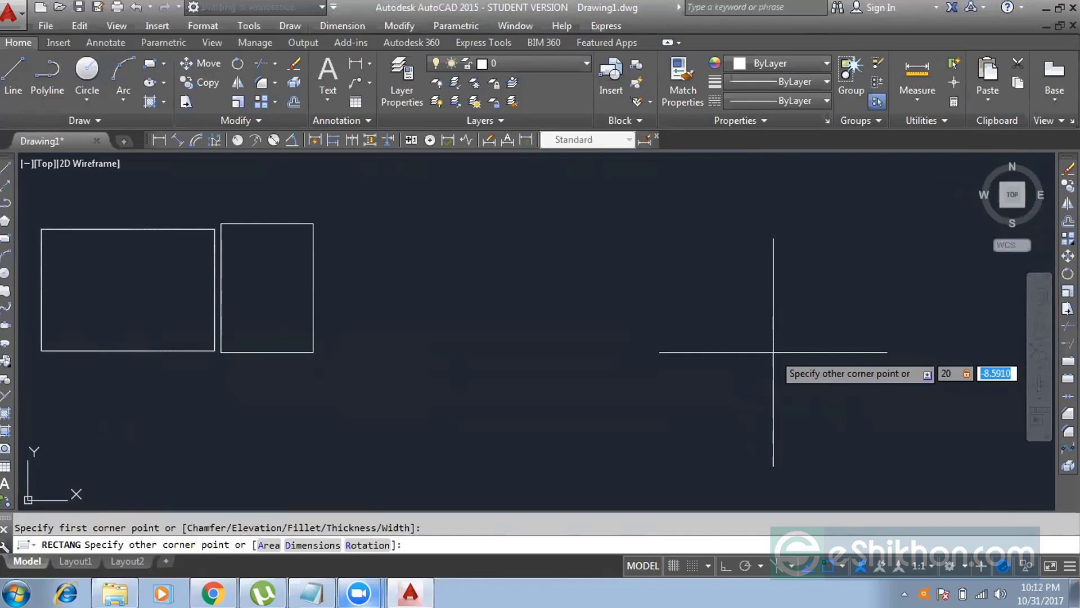
type("30")
Finish the 20 by 30 rectangle and pan to centre both rectangles
key("Return")
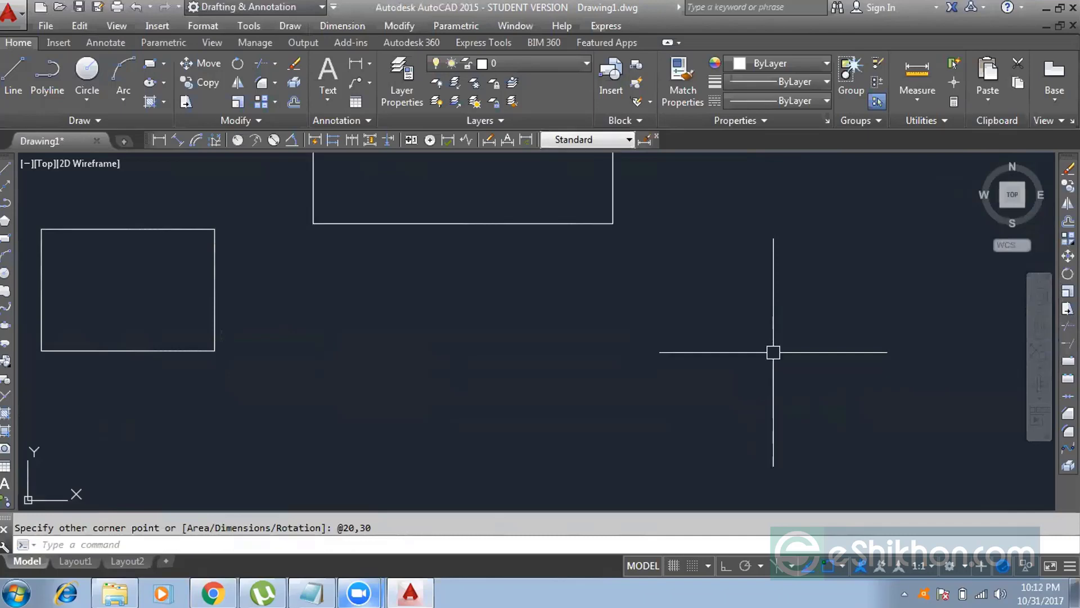
scroll(615, 236, "down", 3)
middle_click_drag(615, 236, 579, 357)
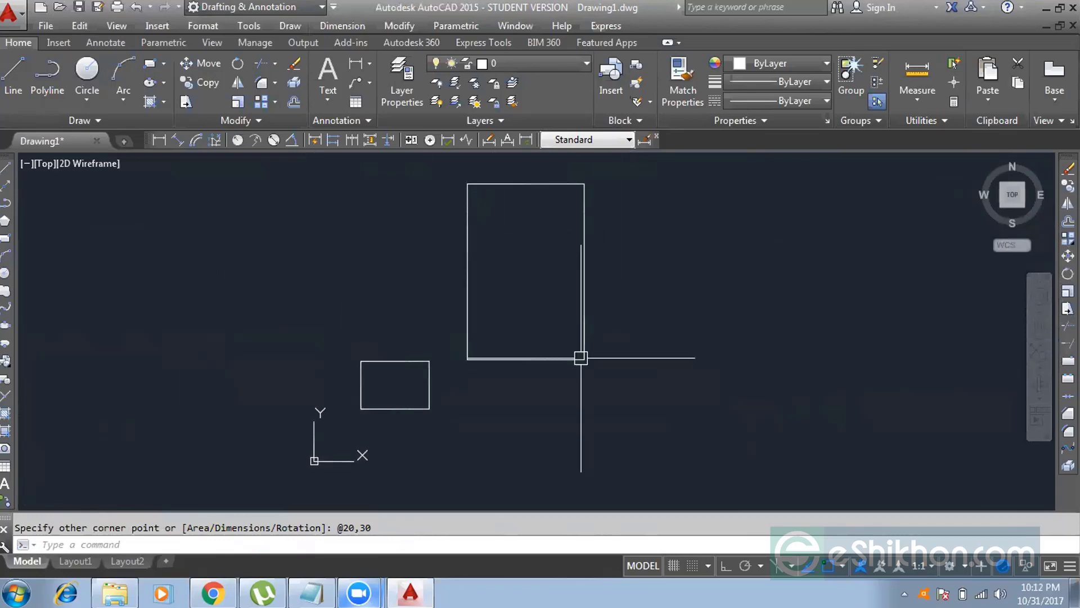
scroll(542, 275, "up", 2)
middle_click_drag(591, 235, 518, 281)
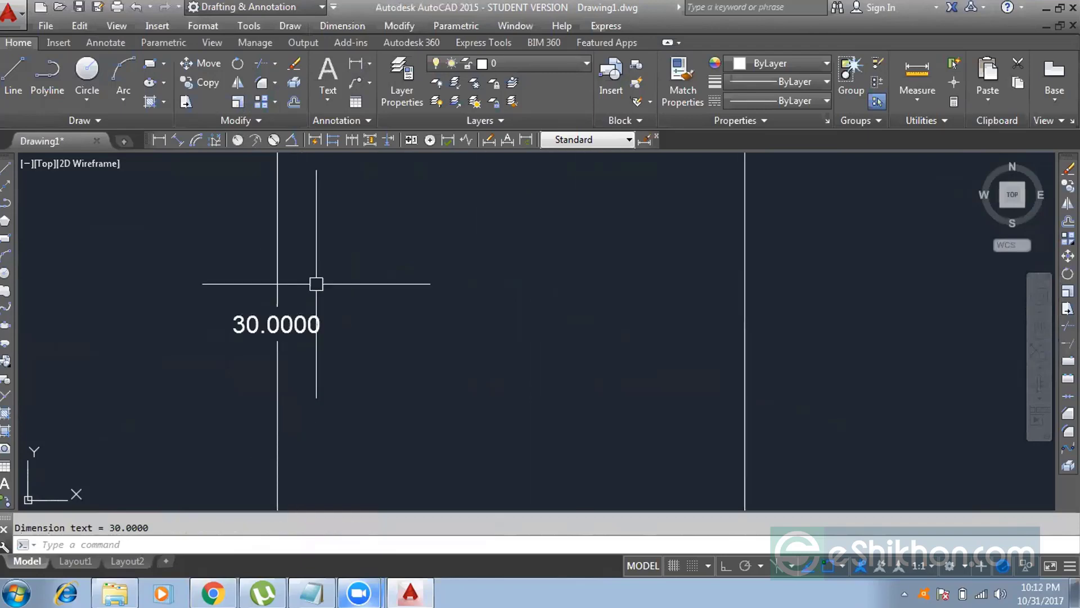
scroll(316, 289, "up", 3)
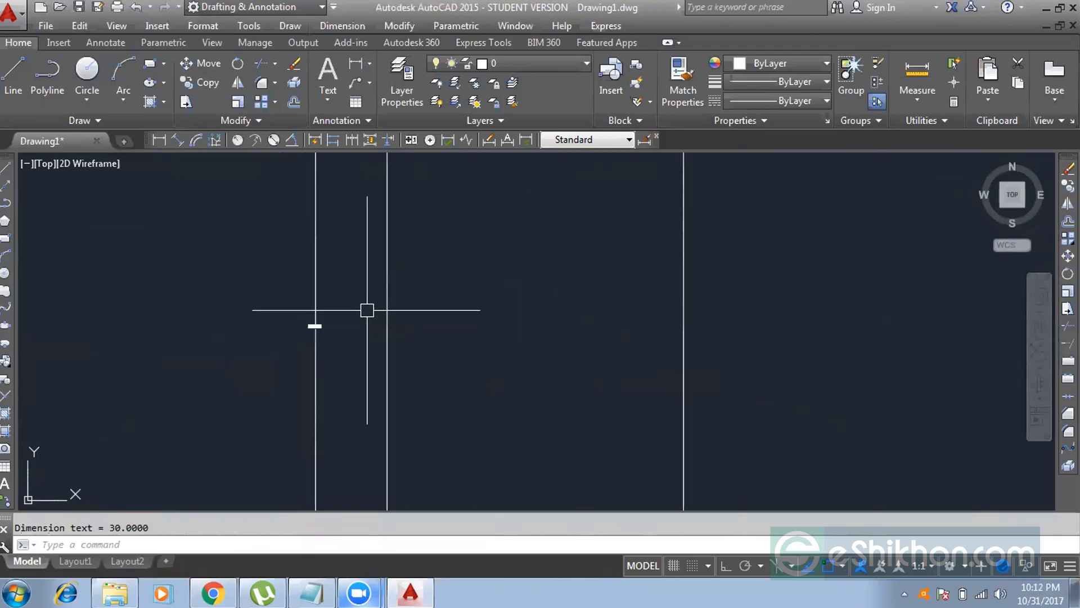
scroll(314, 299, "down", 5)
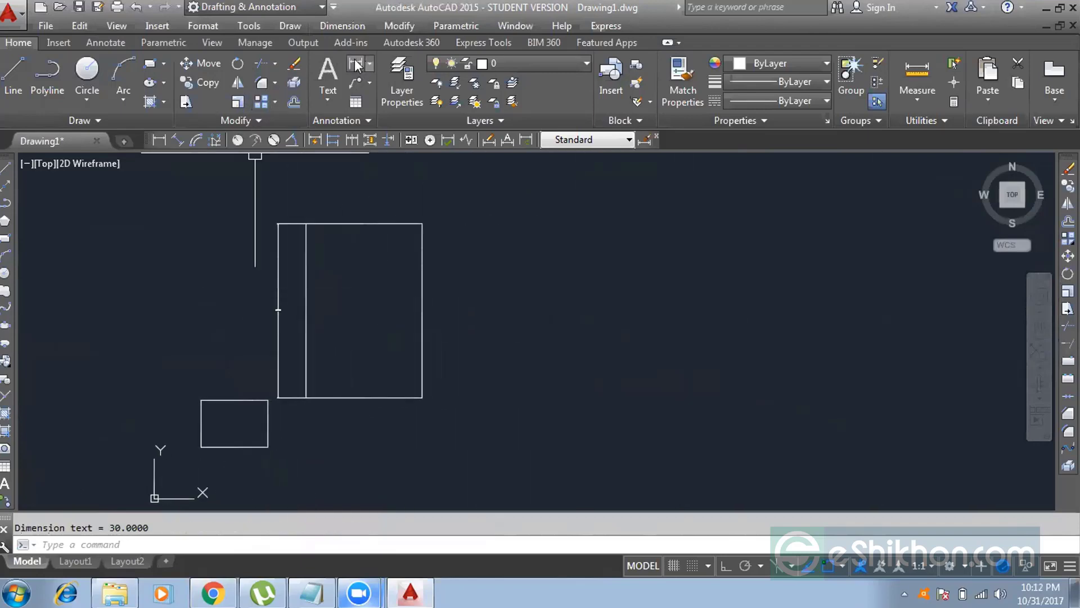
Add a linear dimension to the rectangle's width, reading 20.0000
left_click(356, 66)
left_click(306, 398)
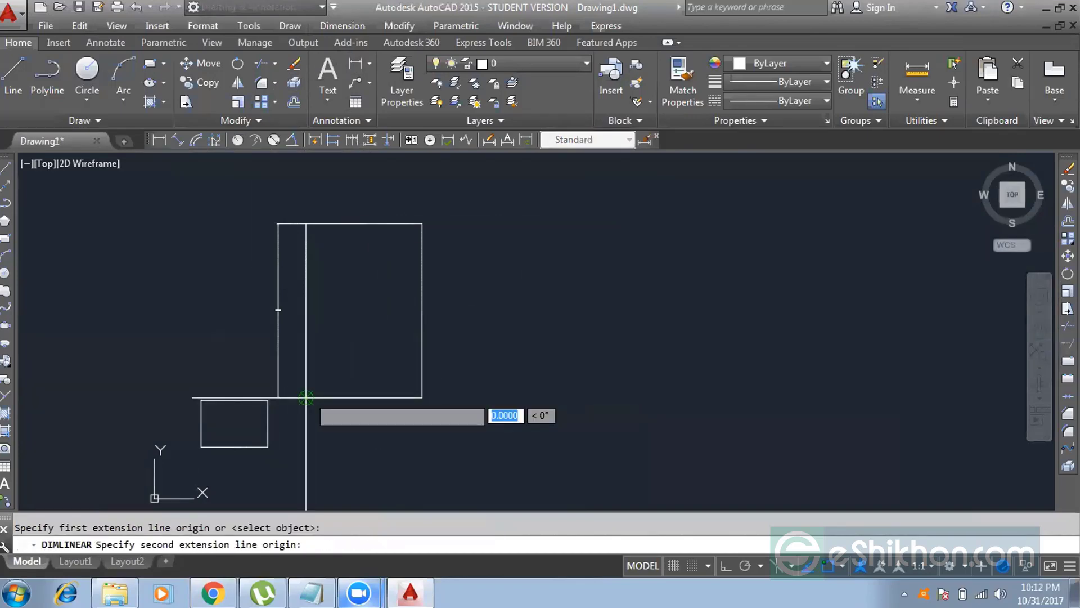
left_click(422, 397)
left_click(422, 402)
scroll(360, 411, "up", 10)
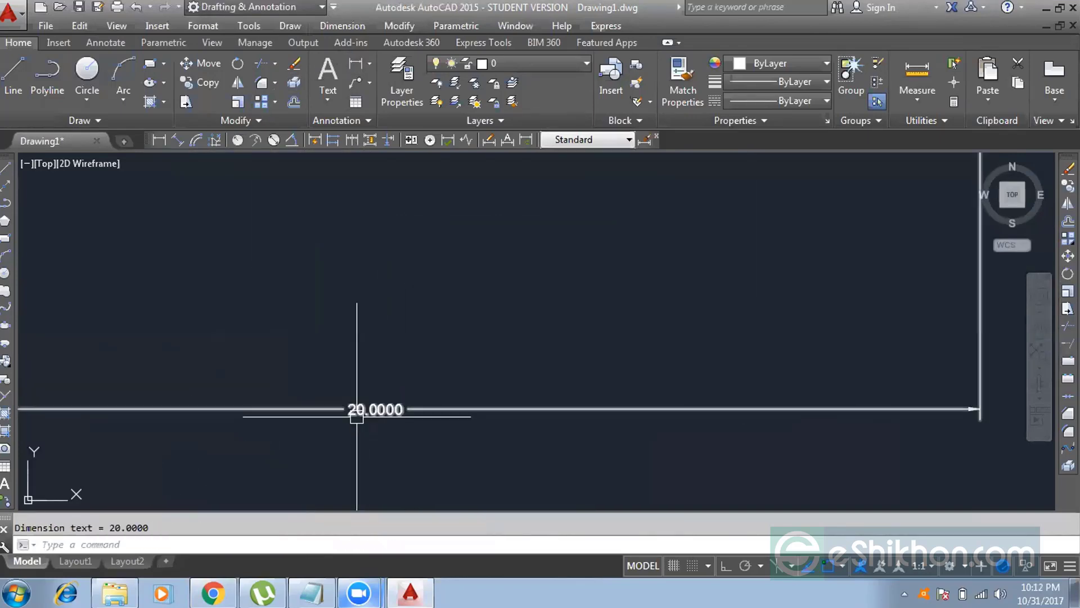
scroll(357, 416, "down", 5)
scroll(339, 295, "down", 4)
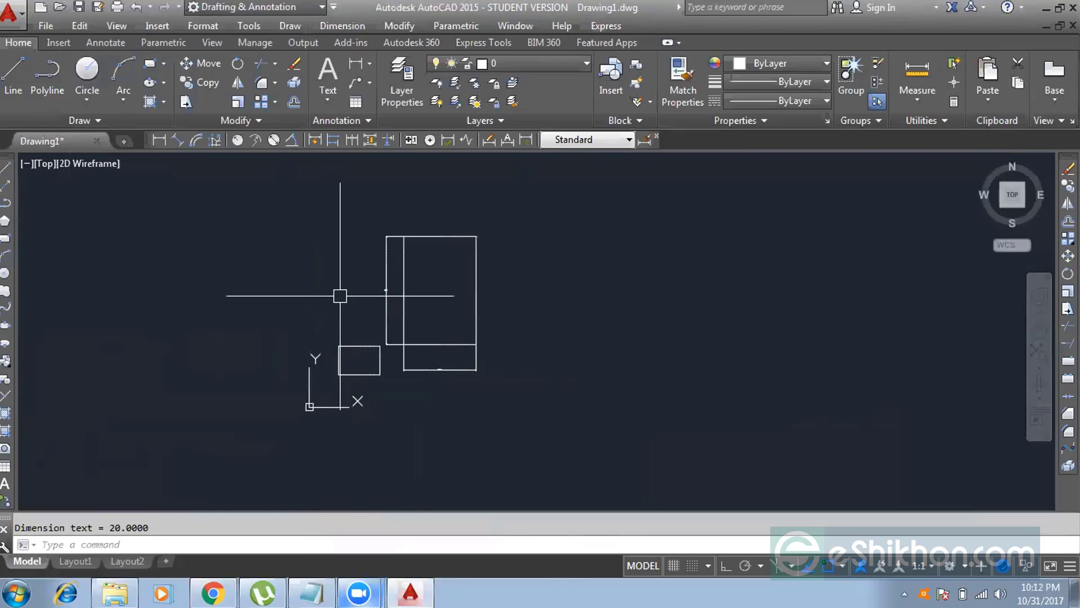
scroll(339, 296, "up", 8)
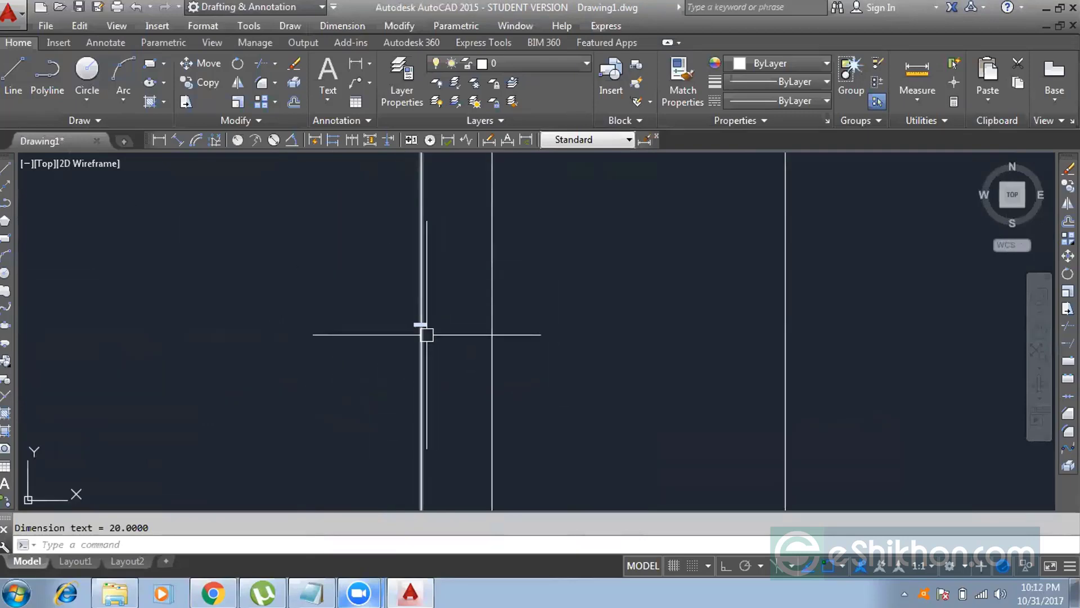
scroll(563, 264, "down", 8)
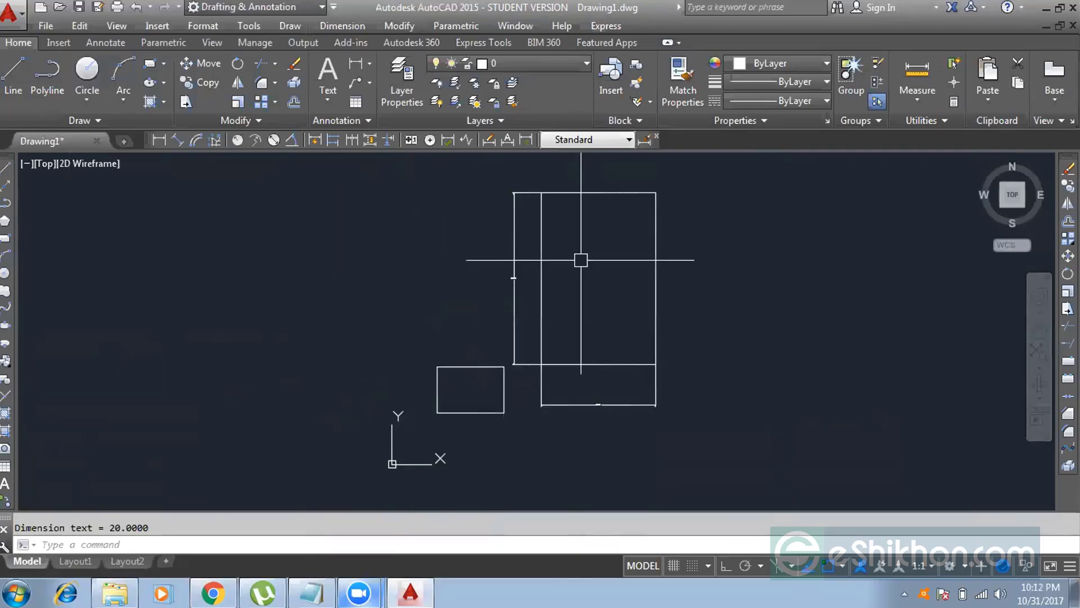
middle_click_drag(579, 258, 321, 253)
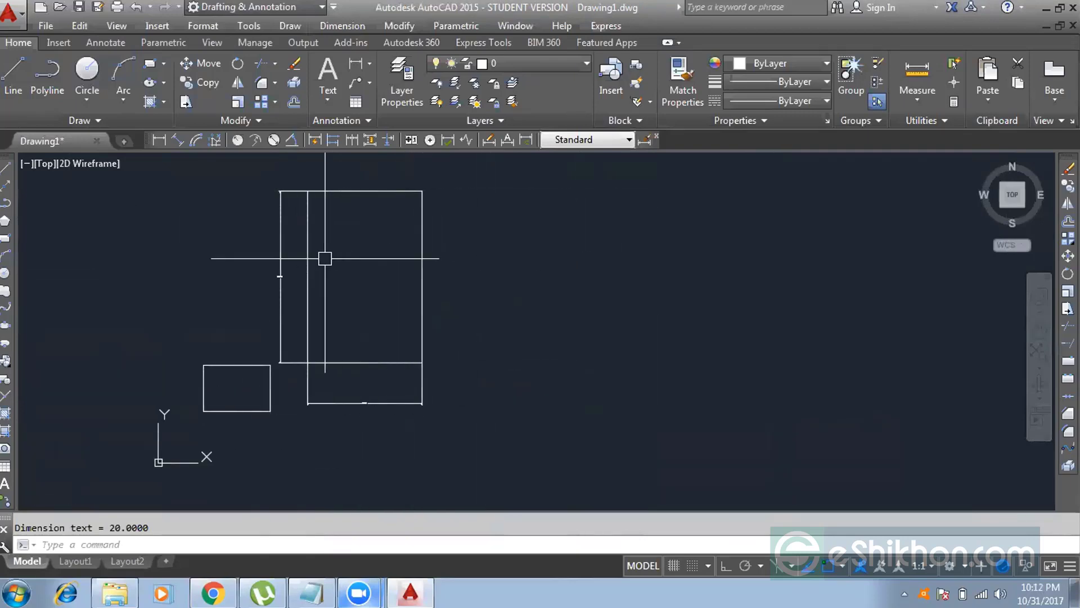
left_click(149, 63)
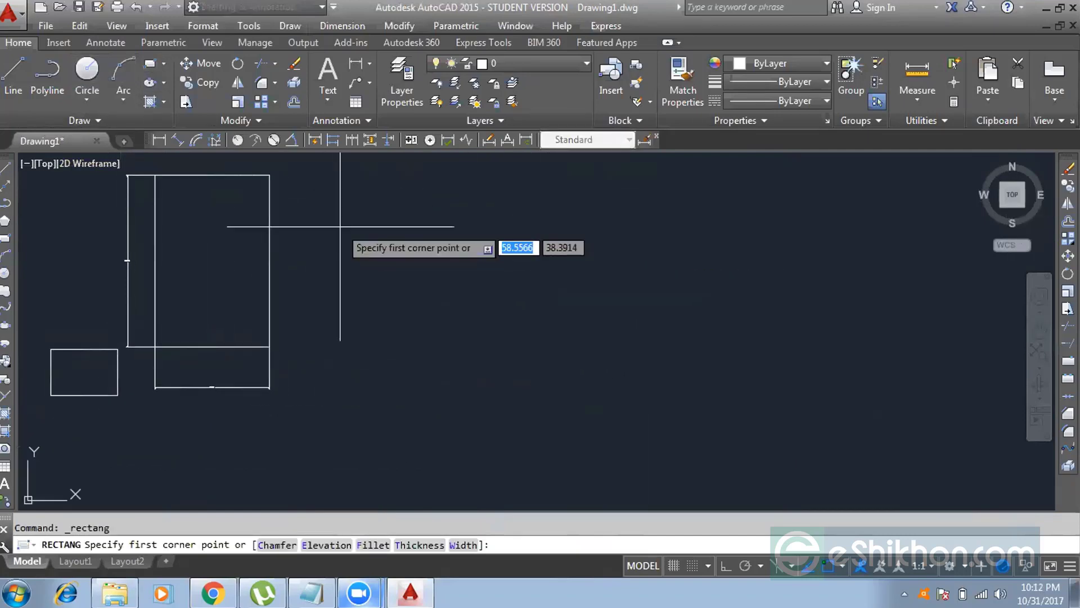
Draw a rectangle 40 wide and 50 high from a picked corner beside the dimensioned rectangles
scroll(349, 302, "up", 5)
scroll(349, 302, "down", 5)
left_click(395, 233)
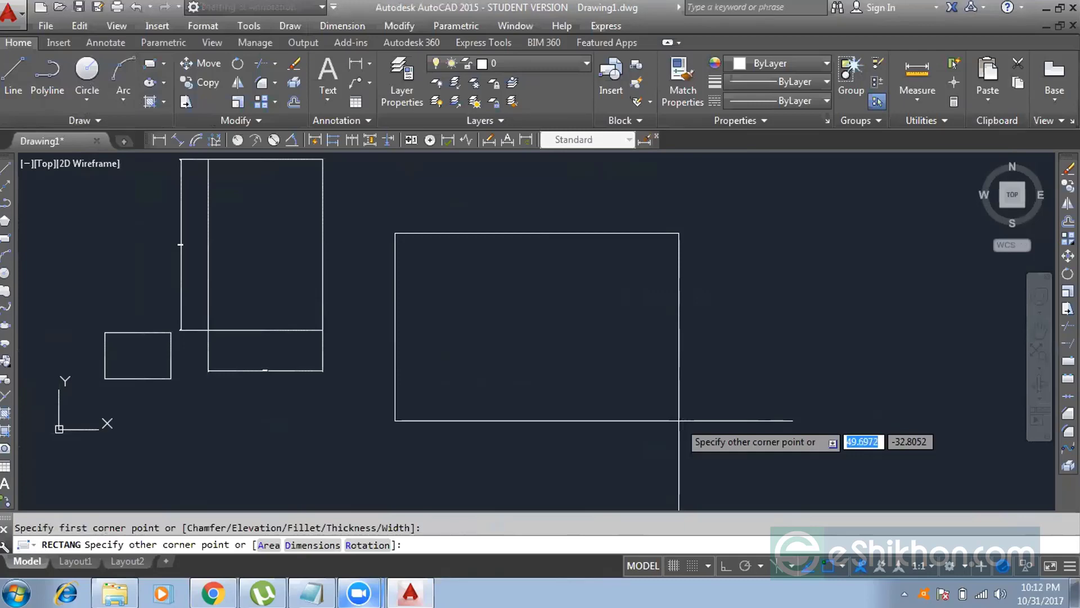
type("40")
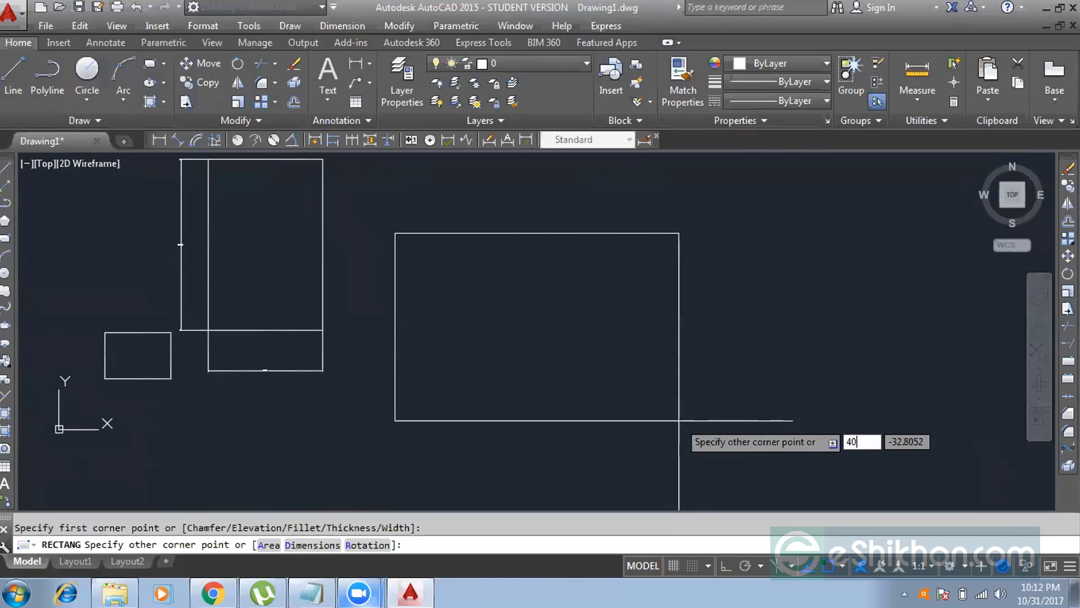
key("Tab")
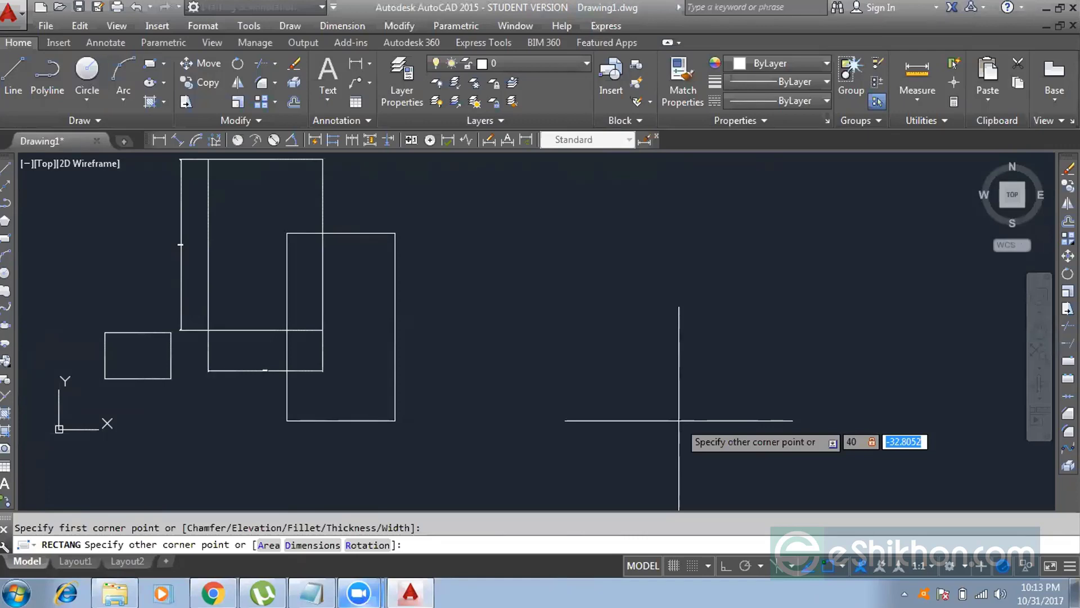
type("50")
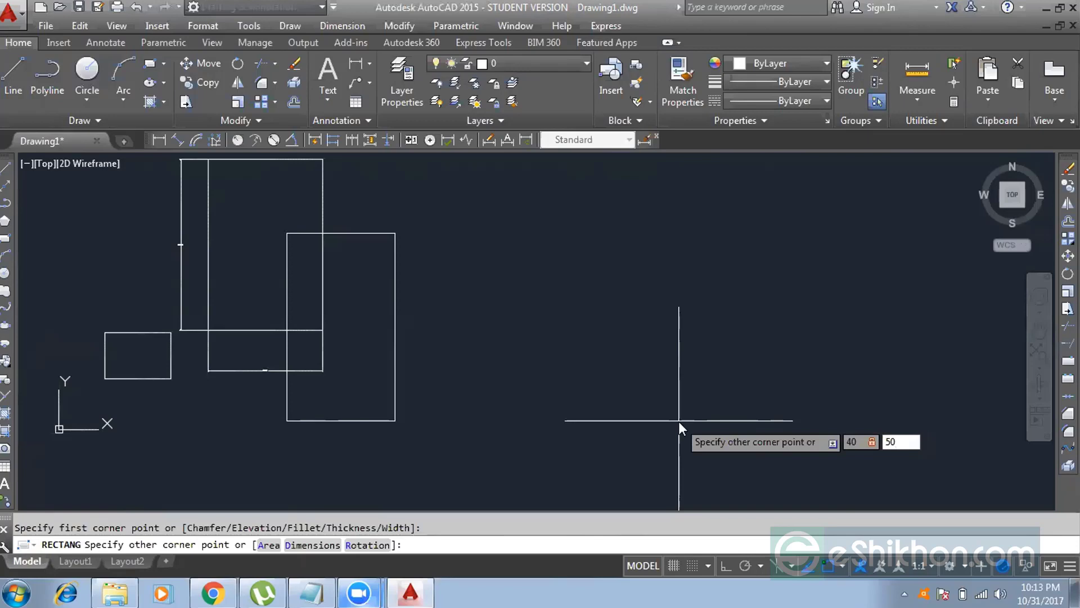
key("Return")
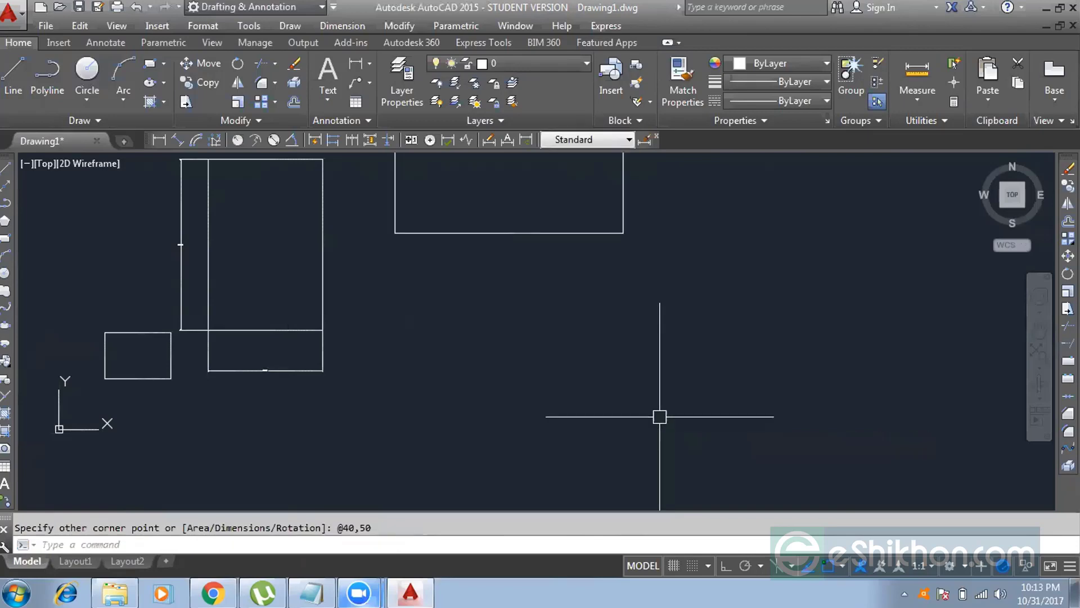
middle_click_drag(490, 261, 503, 419)
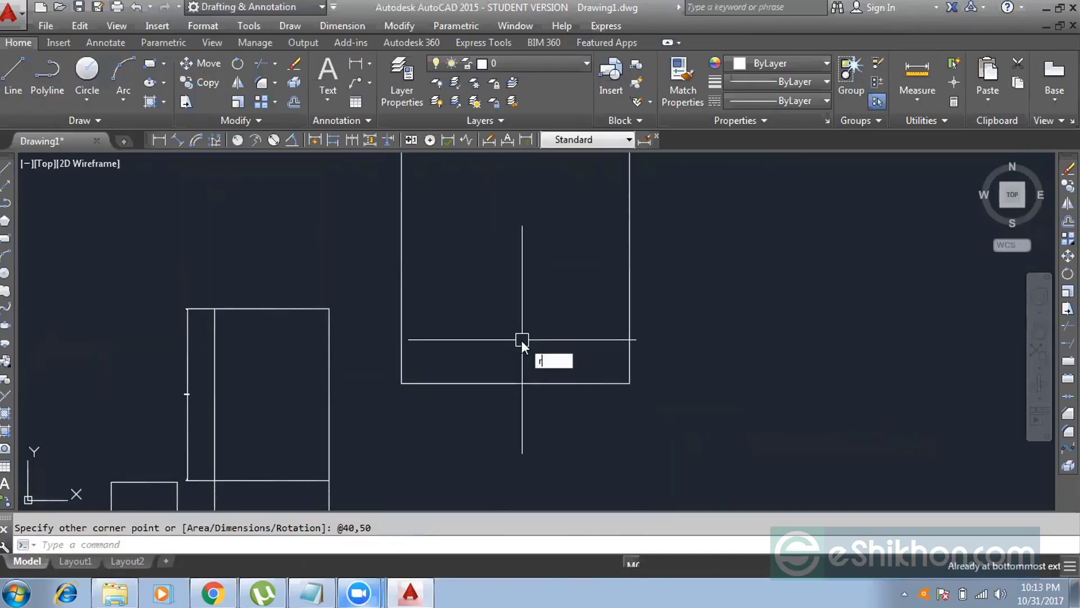
scroll(525, 289, "down", 3)
middle_click_drag(525, 289, 422, 296)
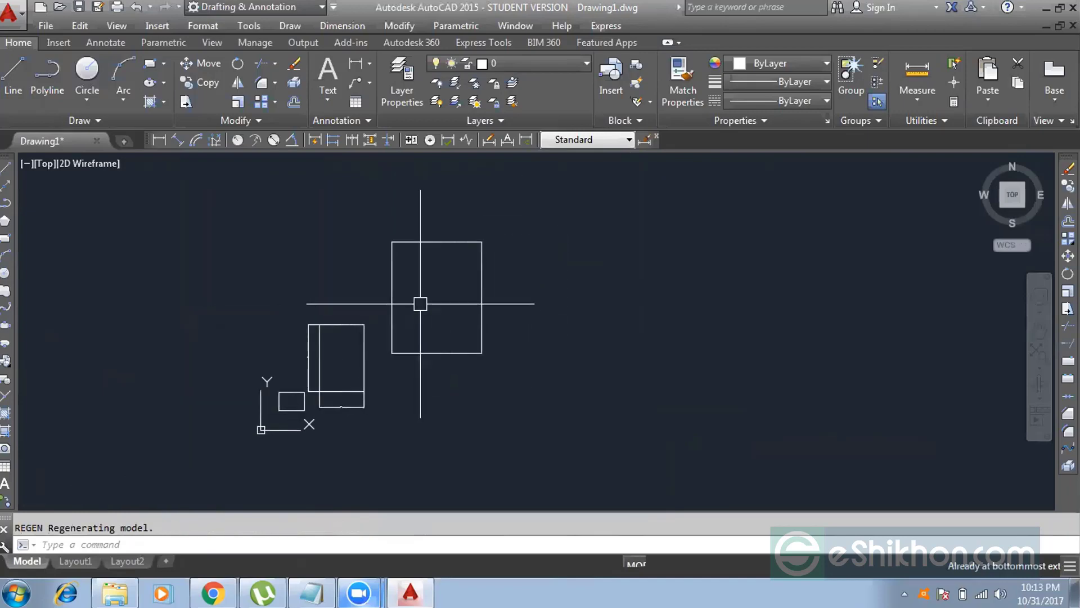
scroll(421, 291, "up", 2)
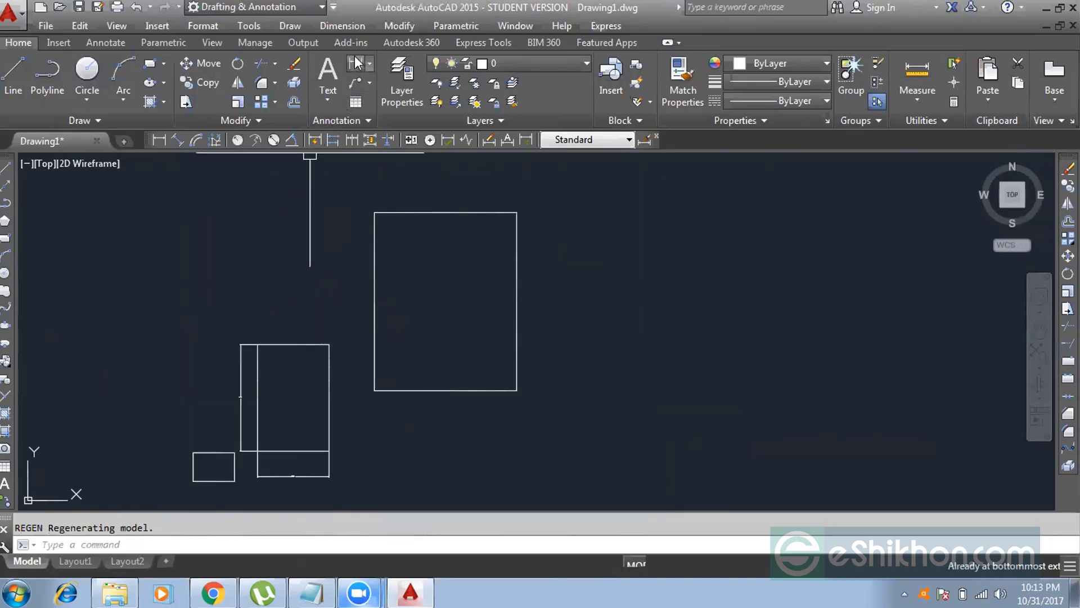
Dimension the new rectangle's top edge at 40.0000, placed above it
left_click(358, 83)
left_click(374, 212)
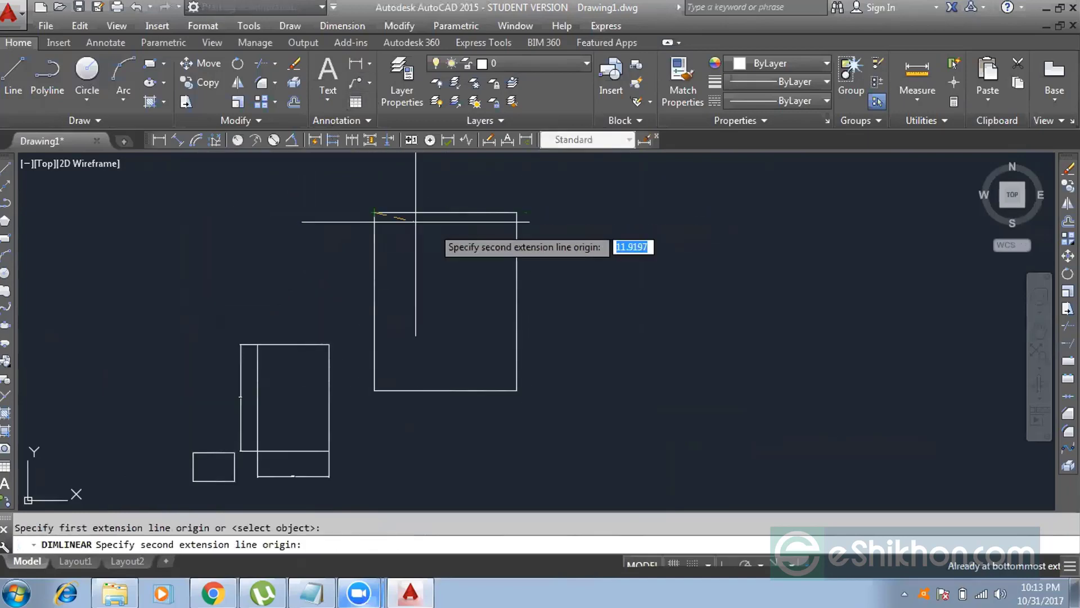
left_click(516, 212)
left_click(488, 175)
scroll(488, 173, "up", 5)
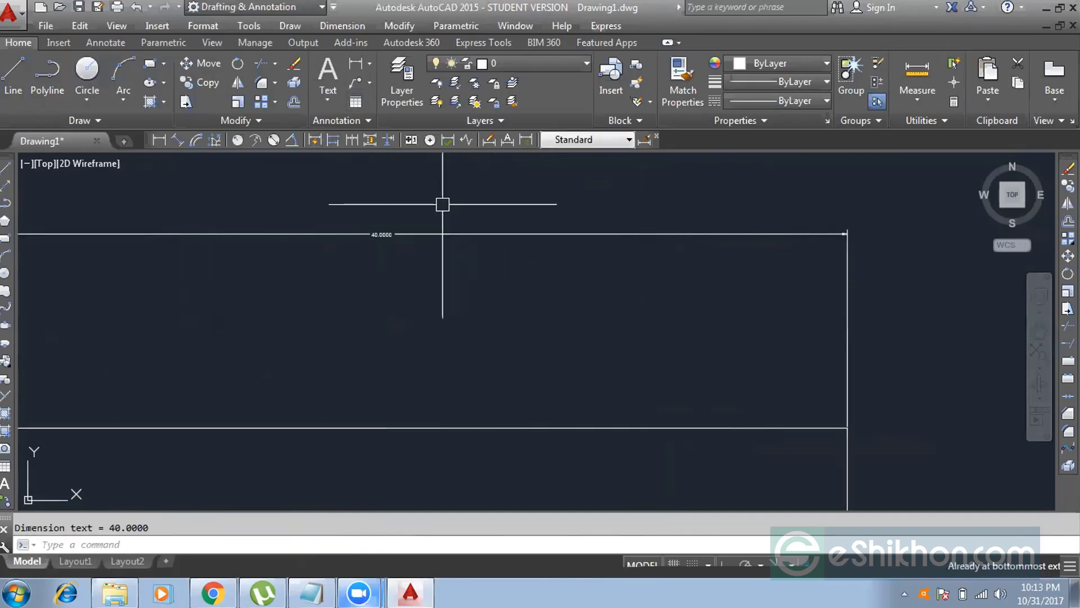
scroll(398, 235, "down", 5)
middle_click_drag(413, 243, 399, 166)
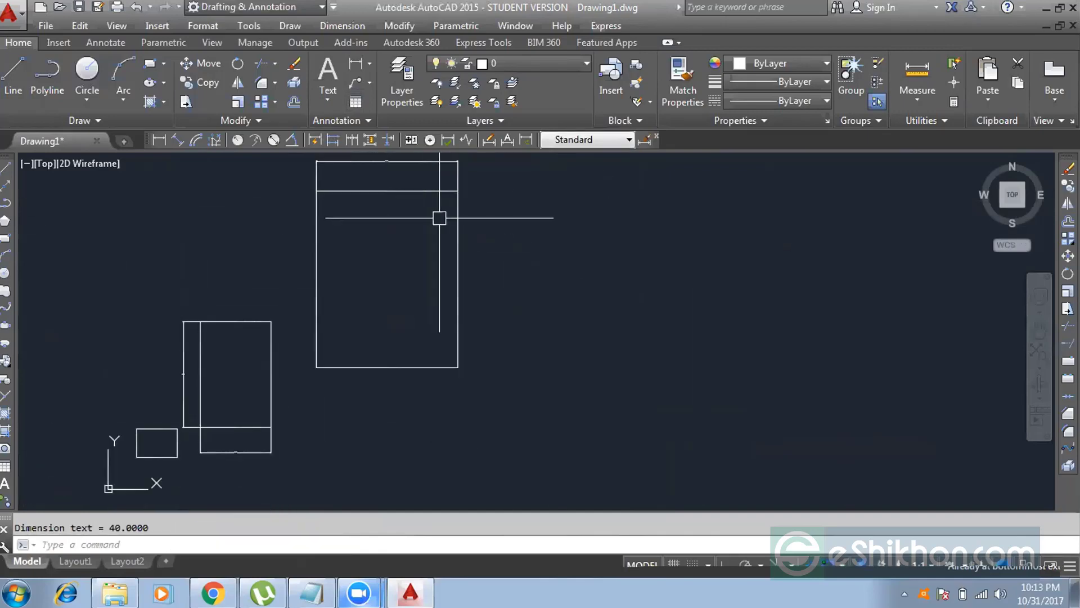
Add a 50.0000 linear dimension along the rectangle's right side, placed to the right
key("Return")
left_click(458, 192)
left_click(458, 367)
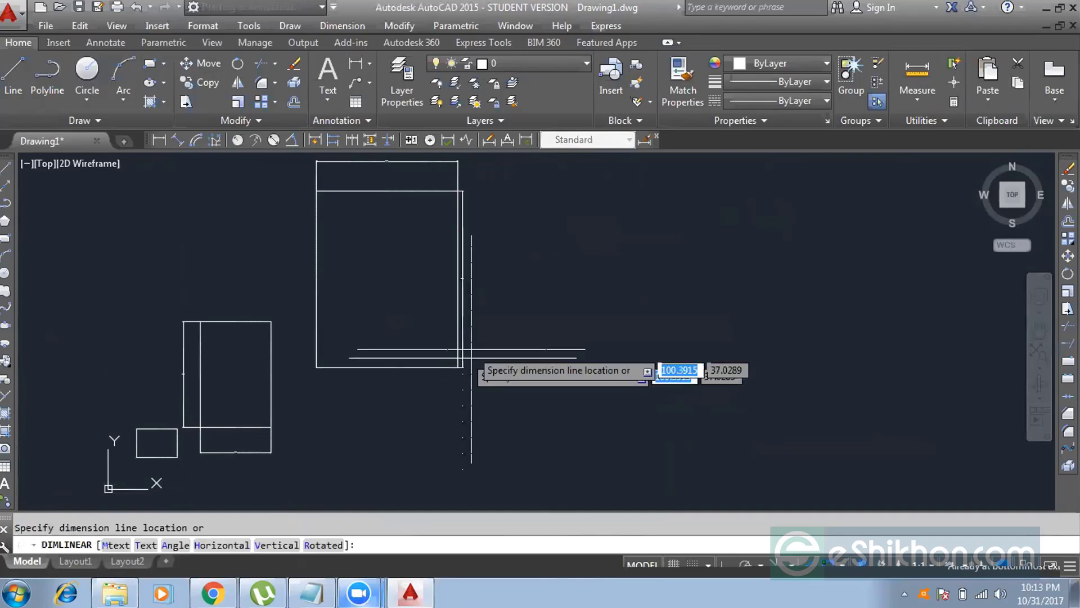
left_click(500, 316)
scroll(525, 340, "up", 5)
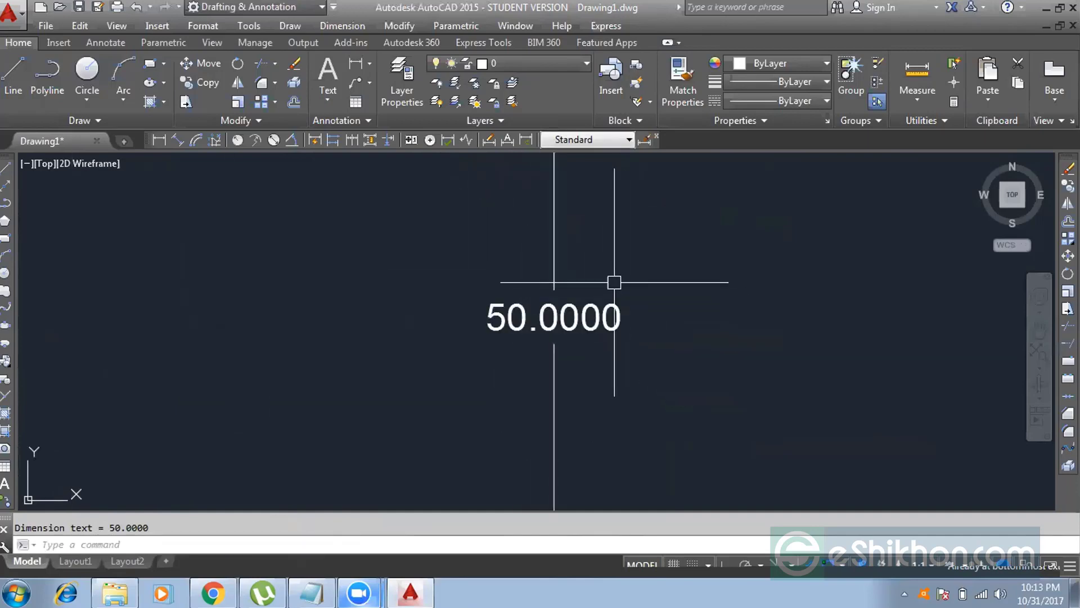
scroll(613, 285, "down", 5)
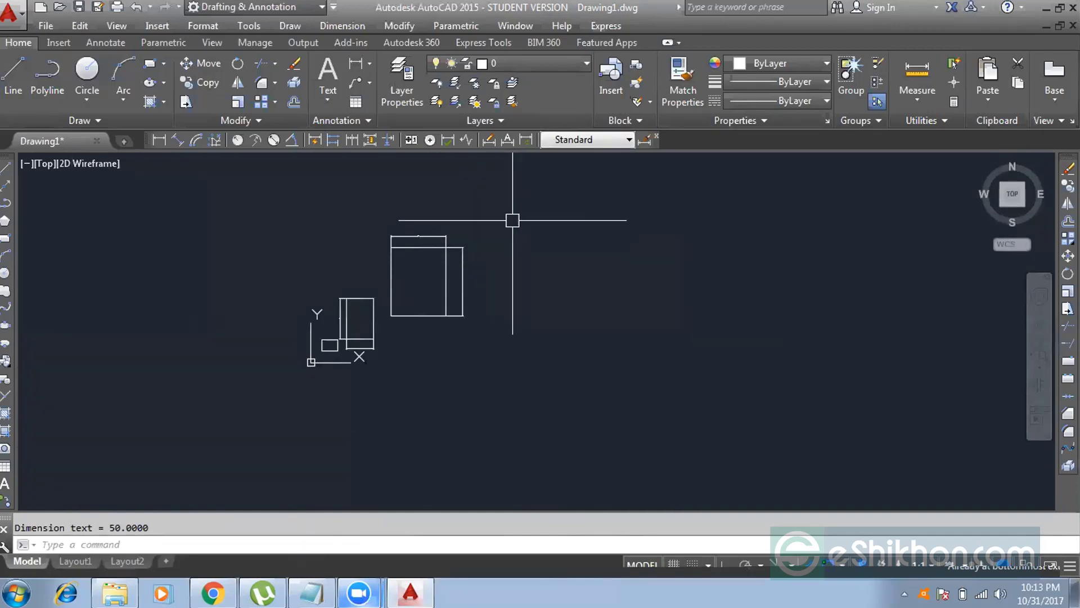
scroll(509, 270, "up", 4)
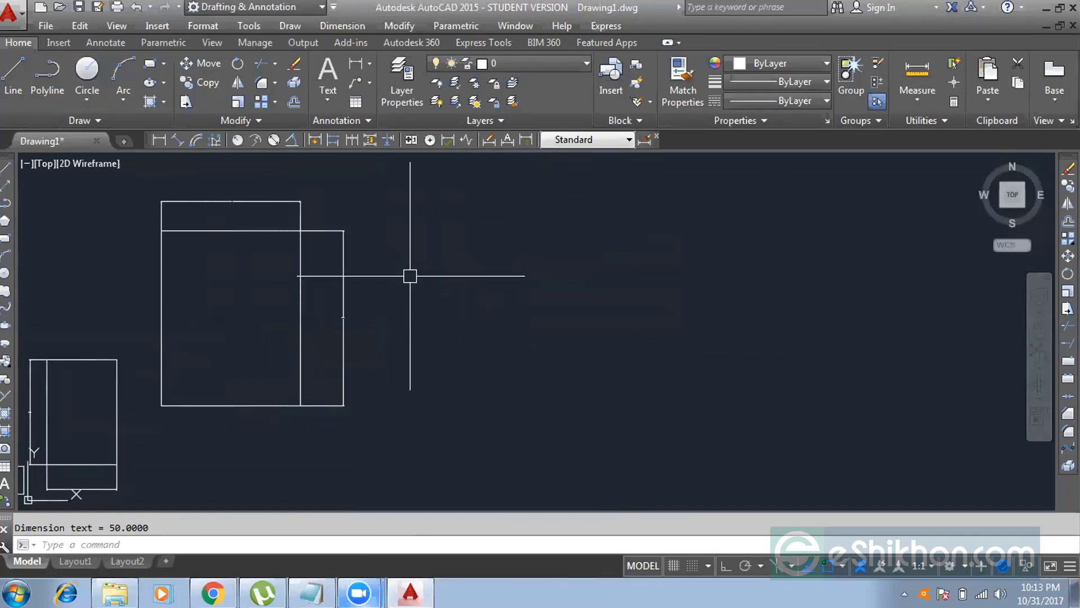
mouse_move(473, 264)
middle_mouse_down()
mouse_move(516, 260)
mouse_move(439, 265)
middle_mouse_up()
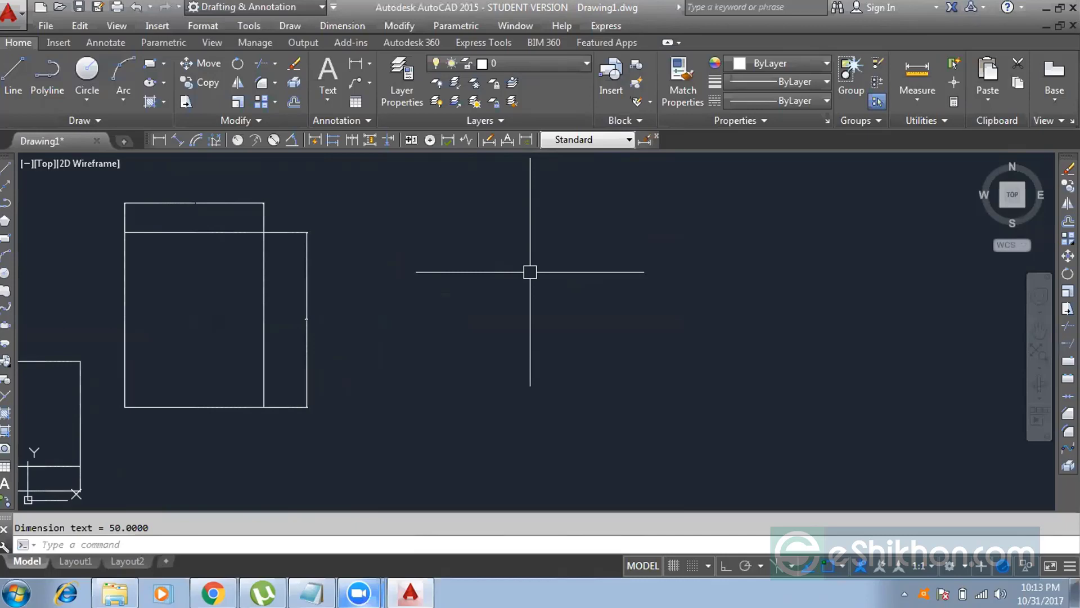
Draw a 10 by 5 rectangle with the REC command from a picked corner
type("REC")
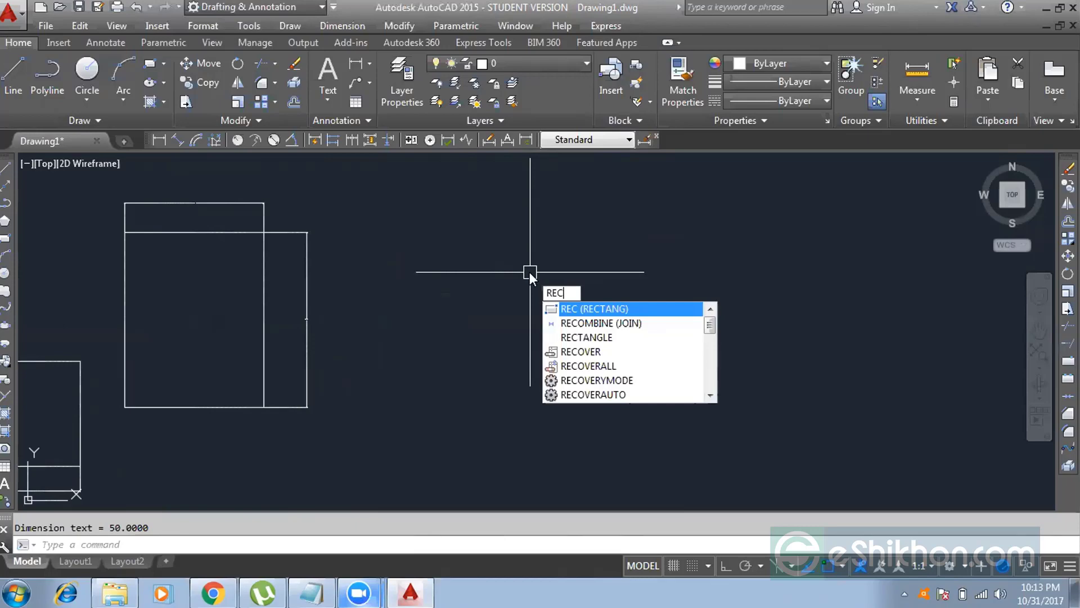
key("Return")
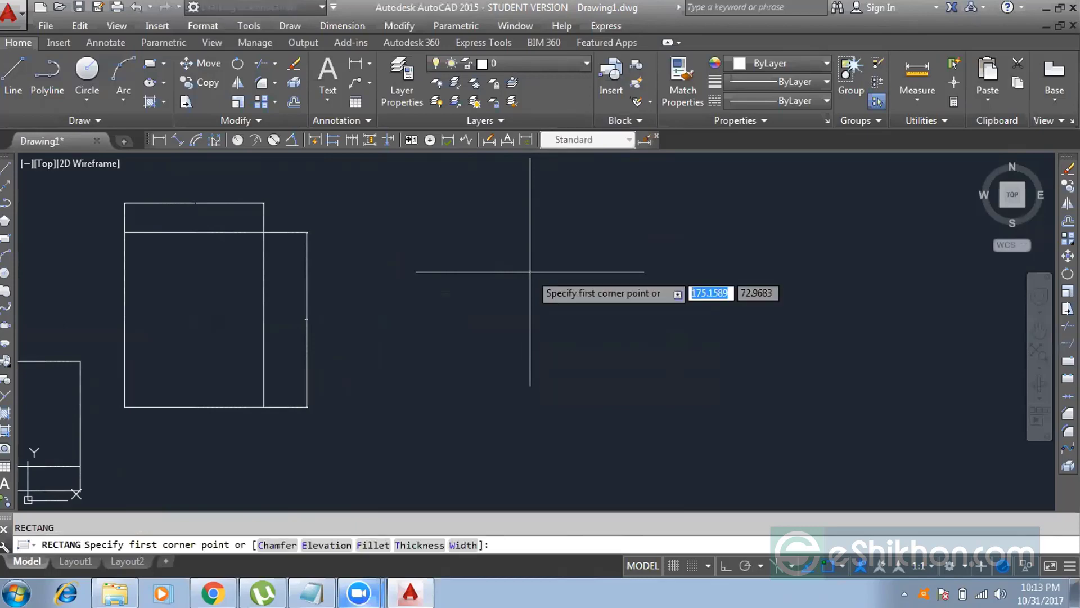
left_click(432, 232)
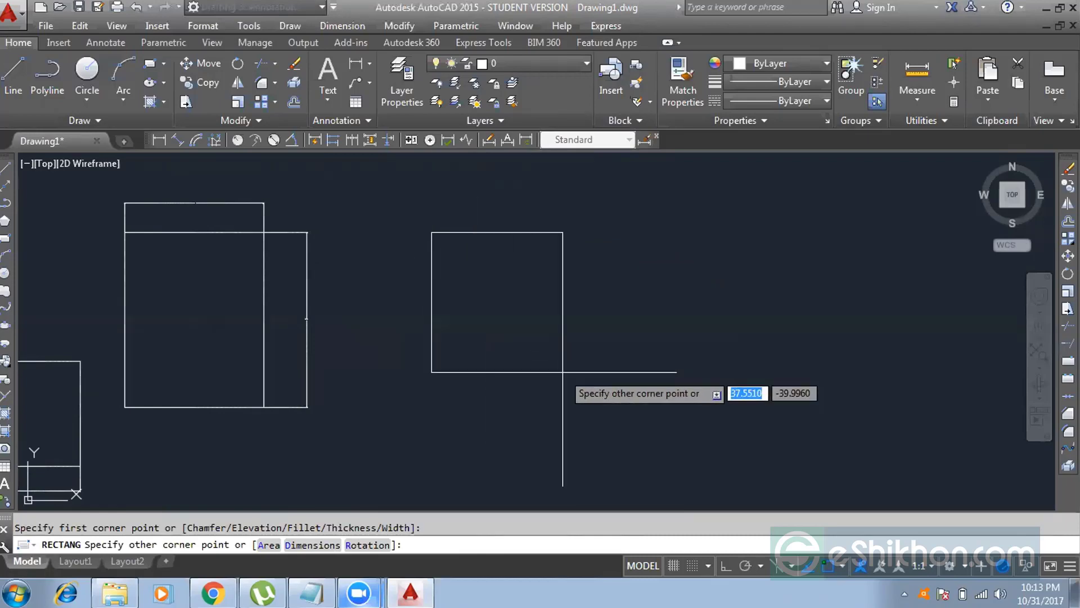
type("10")
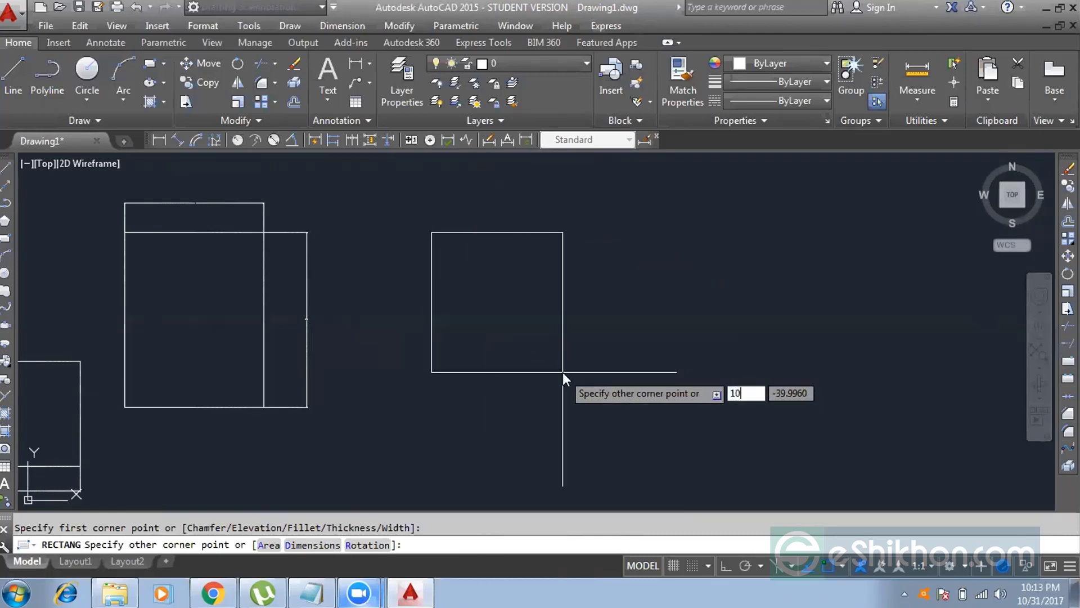
key("Tab")
type("5")
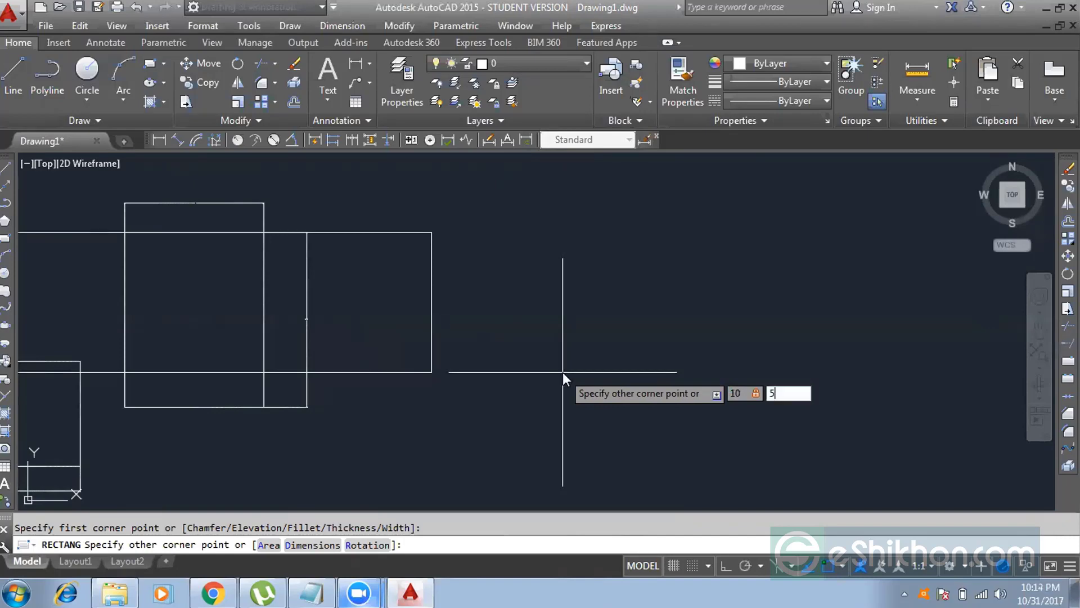
key("Return")
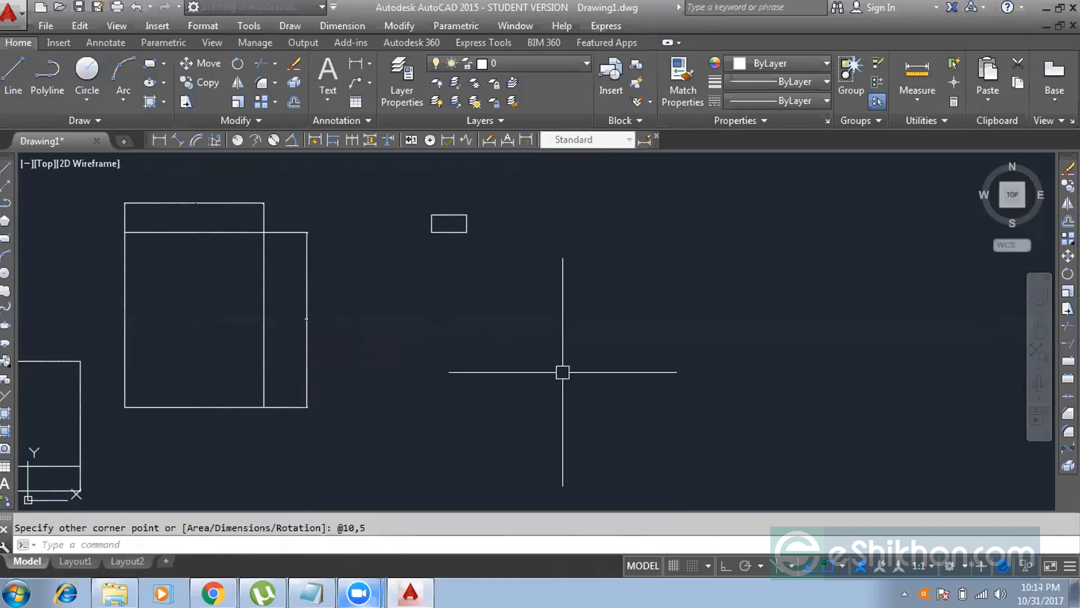
scroll(461, 216, "up", 5)
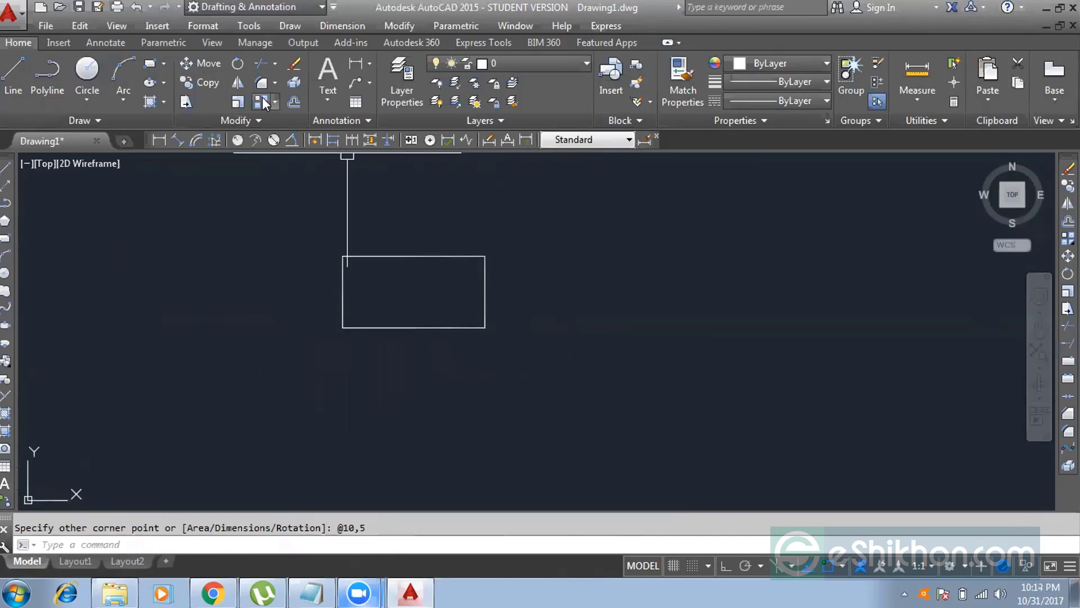
Dimension the small rectangle: 10.0000 below its bottom edge and 5.0000 left of its left side
left_click(356, 63)
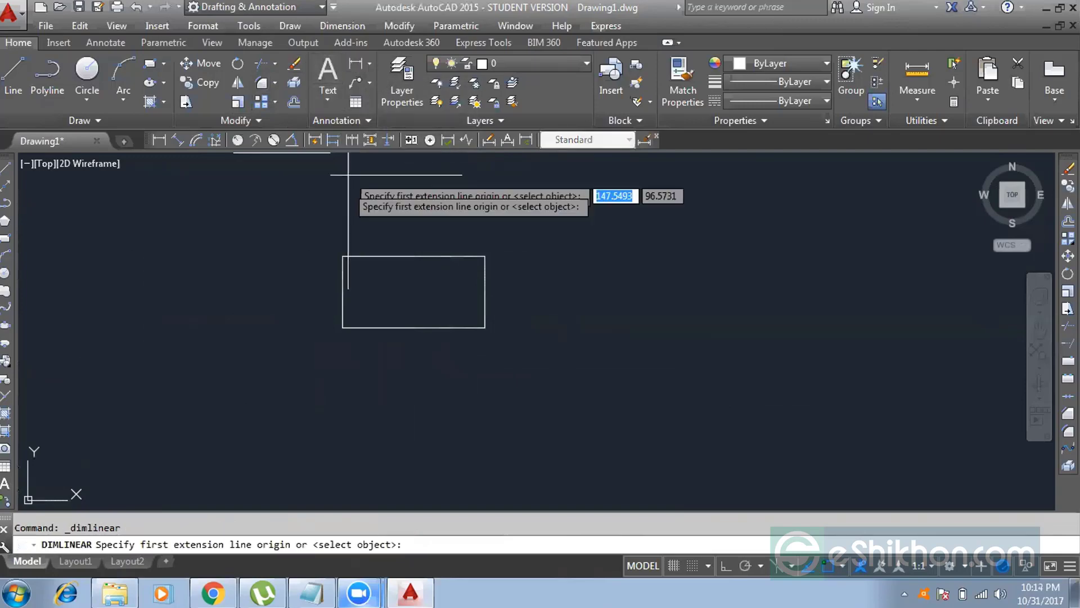
left_click(342, 327)
left_click(485, 328)
left_click(481, 369)
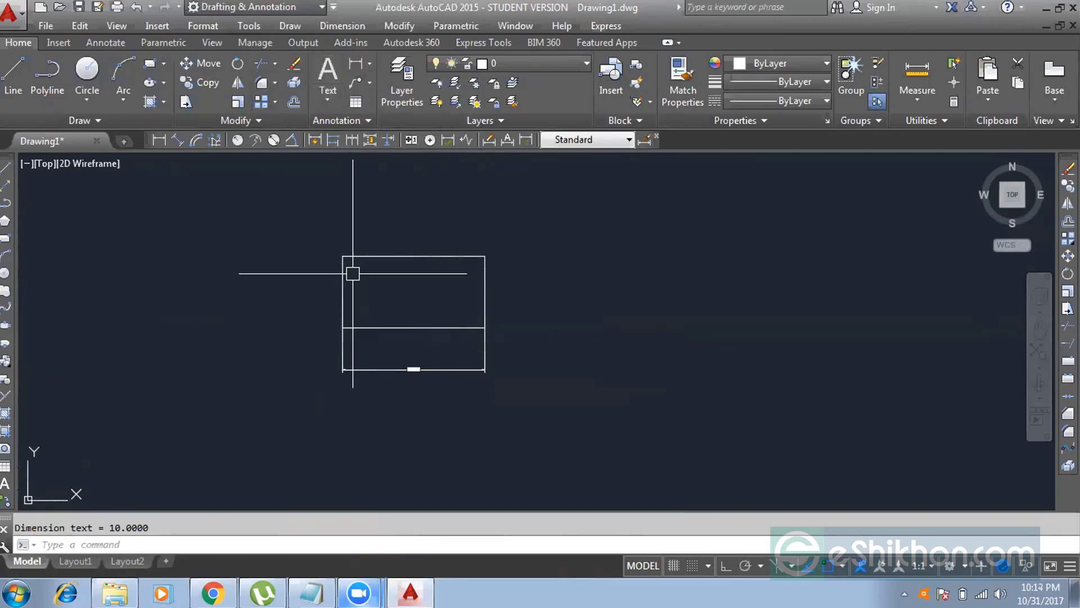
key("Return")
left_click(342, 256)
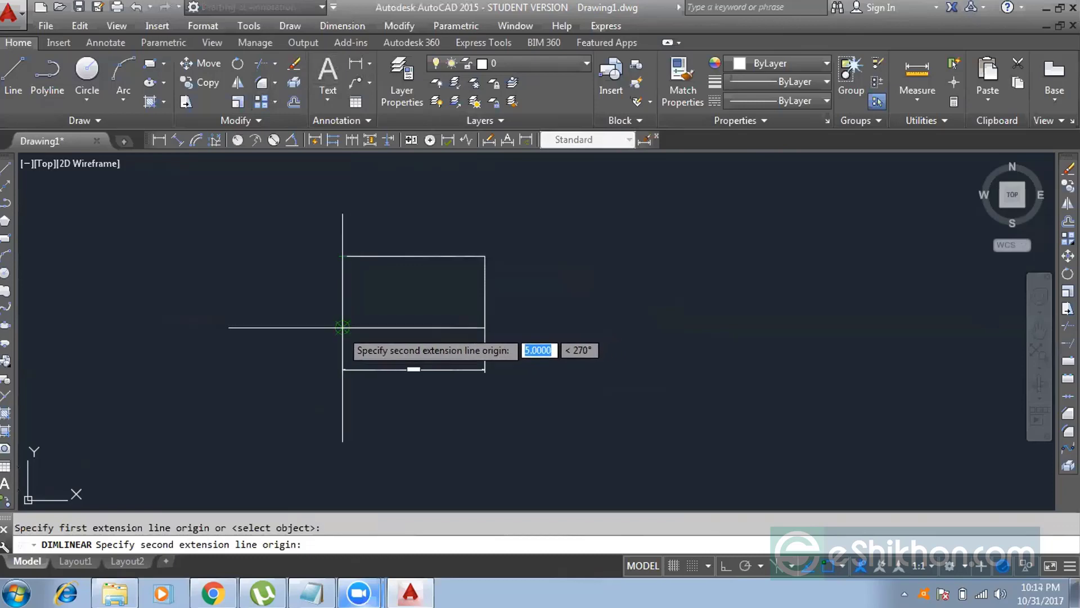
left_click(342, 327)
left_click(289, 314)
scroll(276, 294, "up", 6)
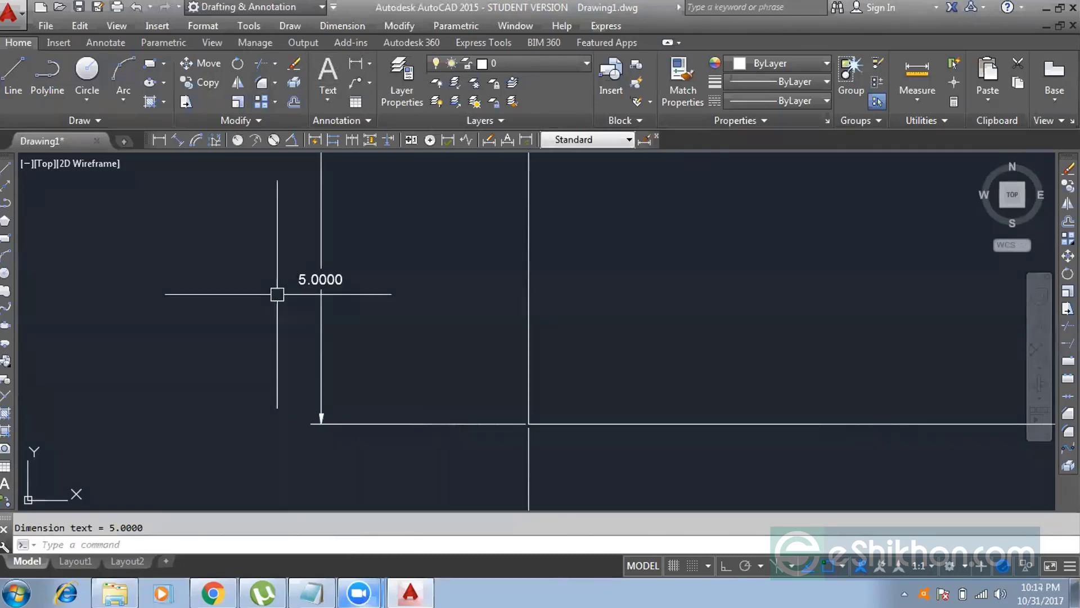
scroll(277, 294, "down", 6)
Move the small dimensioned rectangle left beside the other drawings
scroll(474, 352, "down", 4)
left_click(485, 257)
left_click(386, 338)
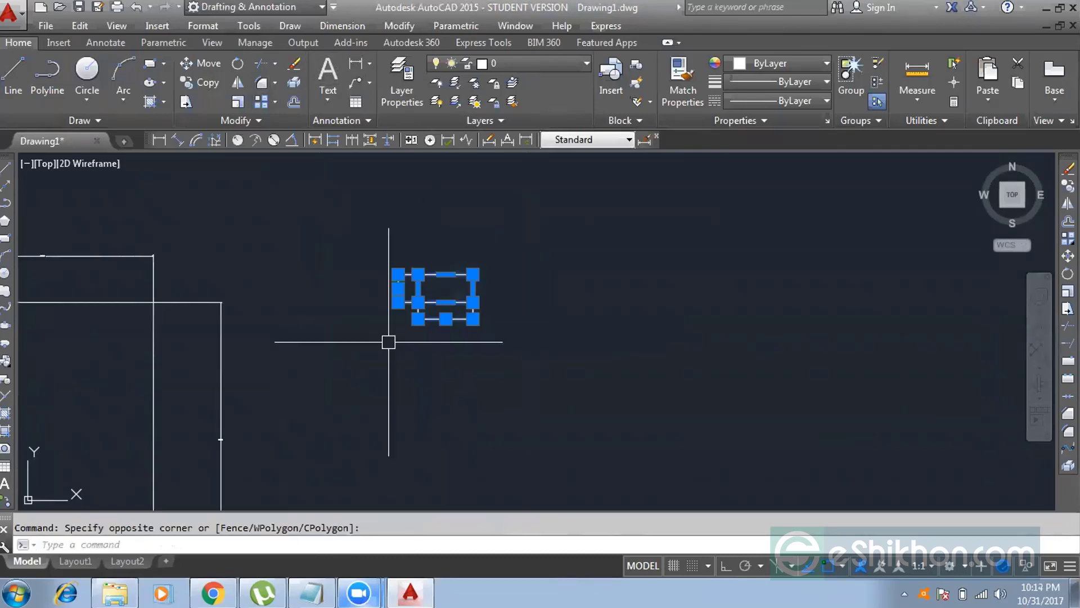
type("m")
key("Return")
left_click(623, 368)
left_click(482, 357)
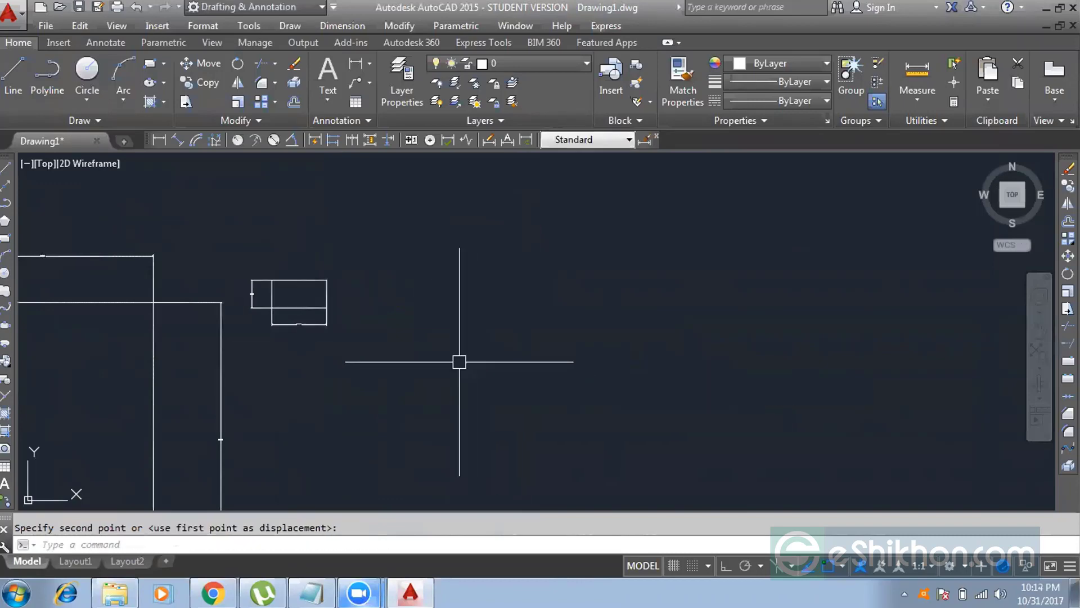
scroll(427, 285, "down", 3)
scroll(315, 326, "up", 4)
scroll(179, 278, "down", 2)
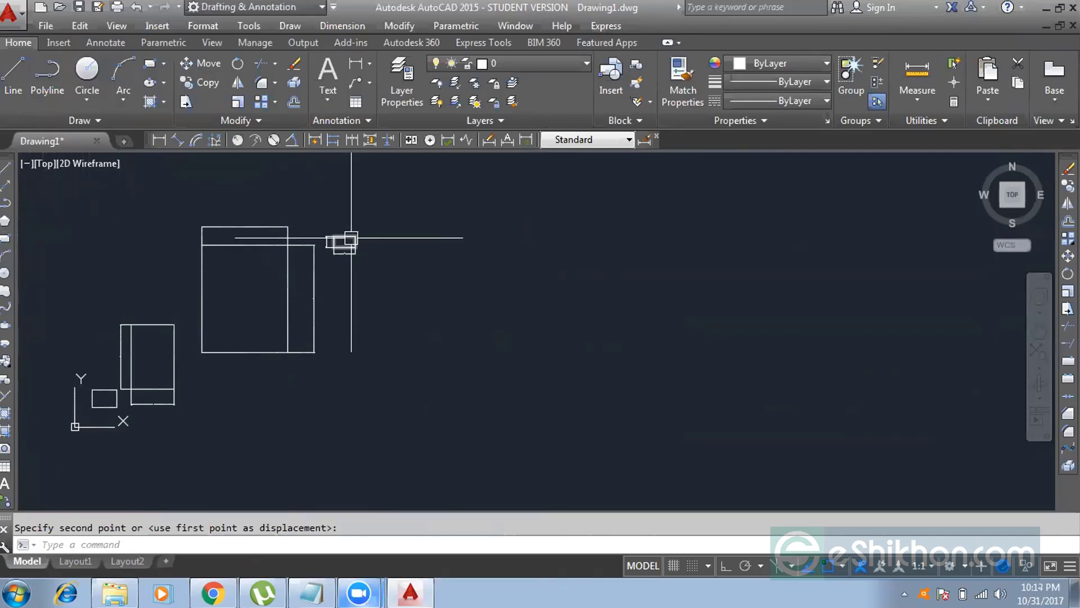
middle_click_drag(350, 236, 259, 213)
Draw a 50 by 50 square with the rec command from a picked corner
type("rec")
key("Return")
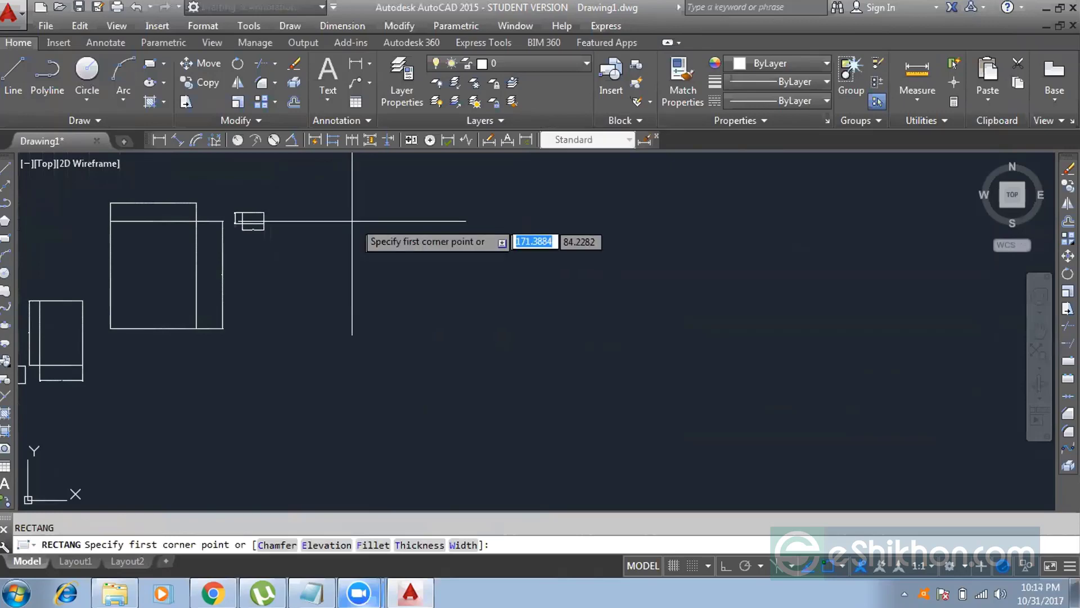
left_click(360, 211)
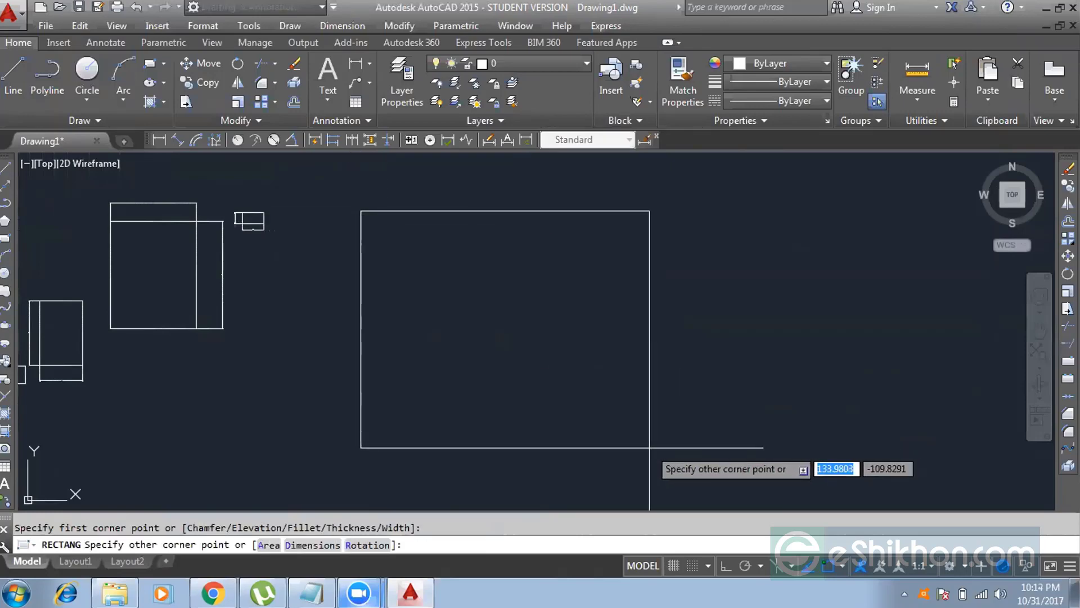
type("50")
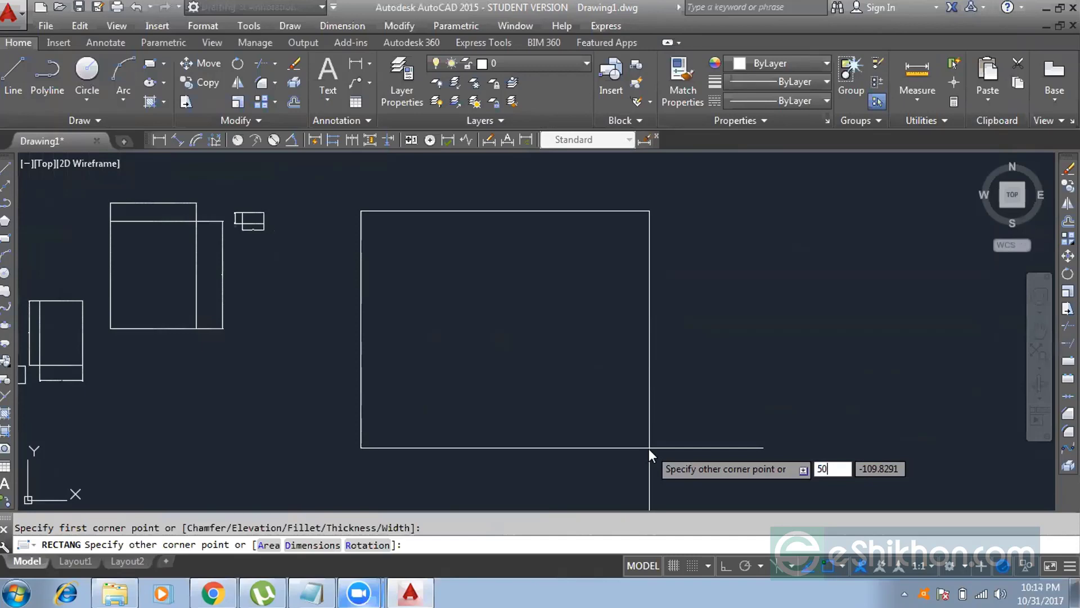
key("Tab")
type("50")
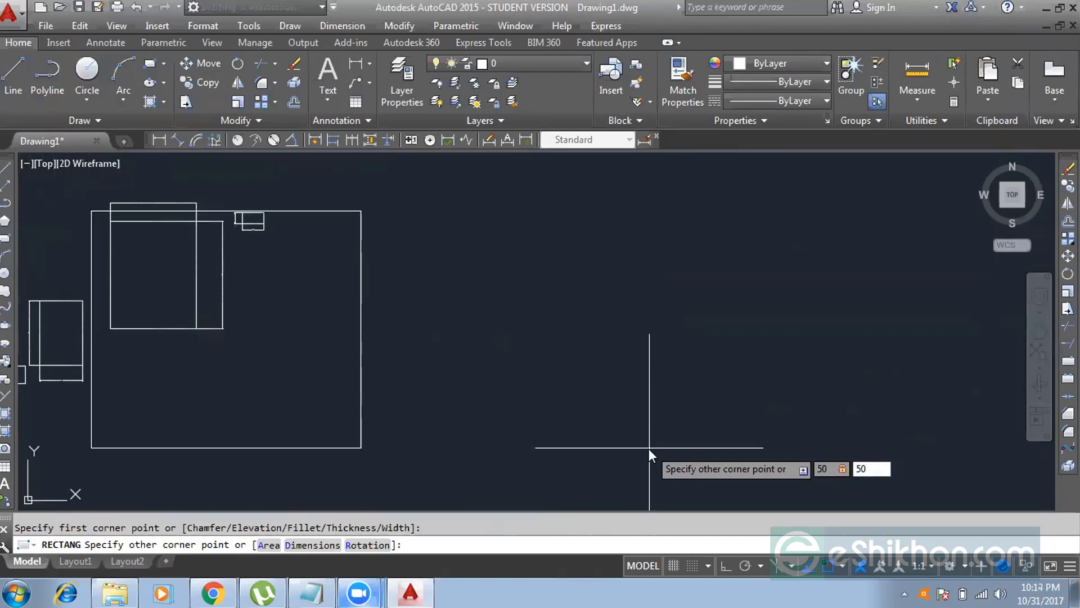
key("Return")
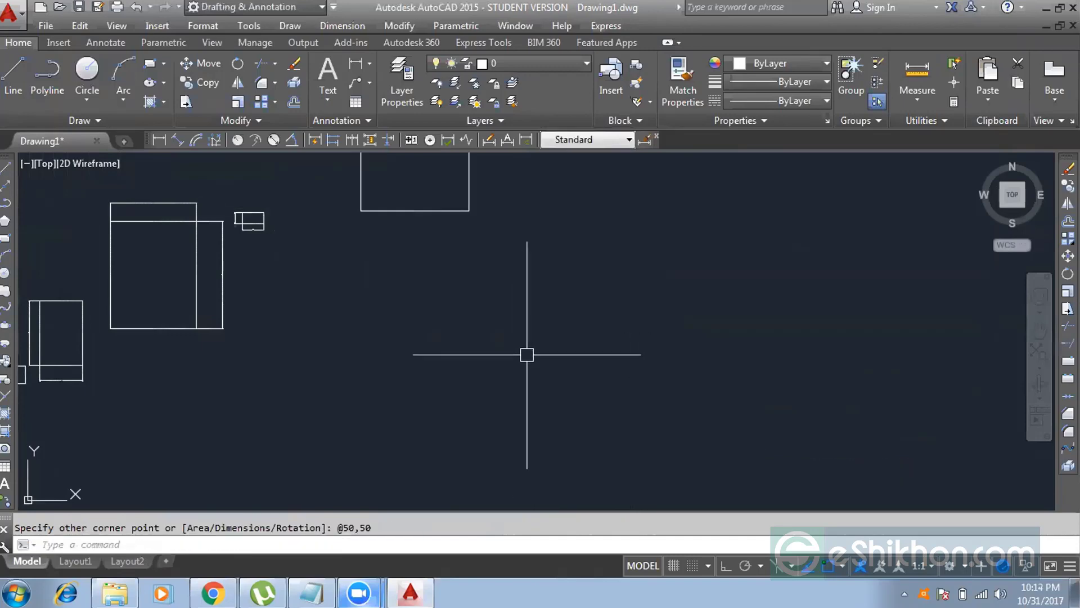
middle_click_drag(526, 354, 432, 472)
scroll(354, 338, "up", 1)
scroll(360, 343, "up", 1)
middle_click_drag(359, 343, 434, 334)
scroll(434, 254, "up", 2)
left_click(442, 230)
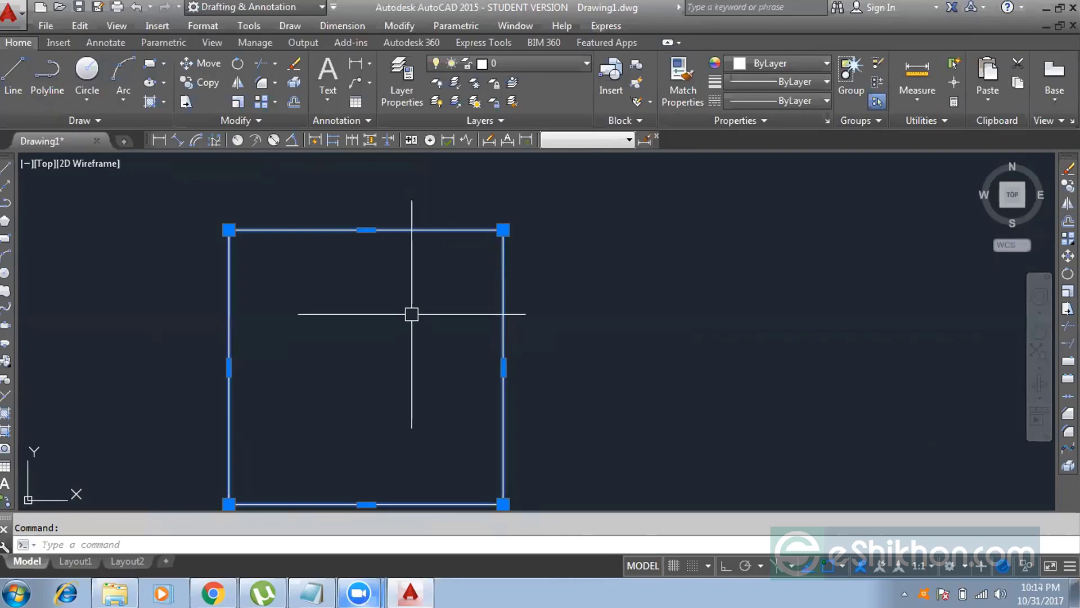
scroll(414, 282, "down", 2)
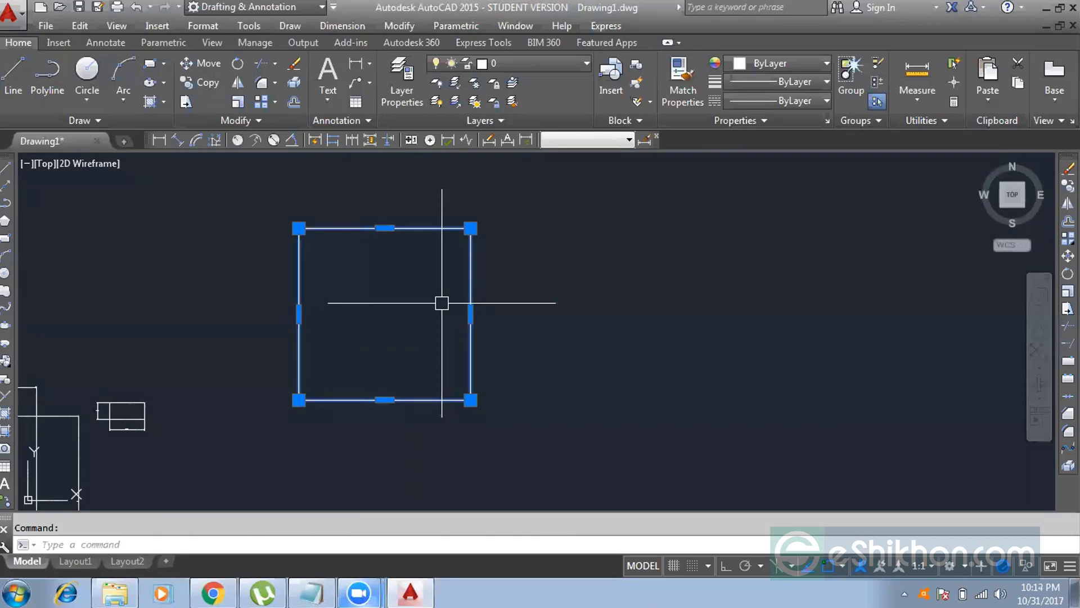
key("Escape")
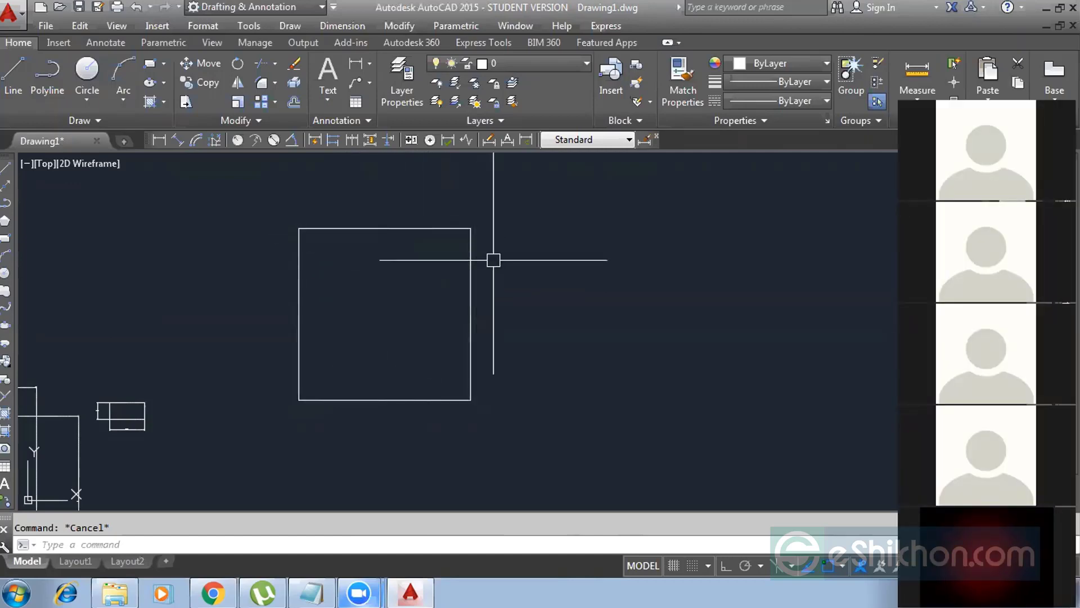
left_click(511, 216)
left_click(431, 254)
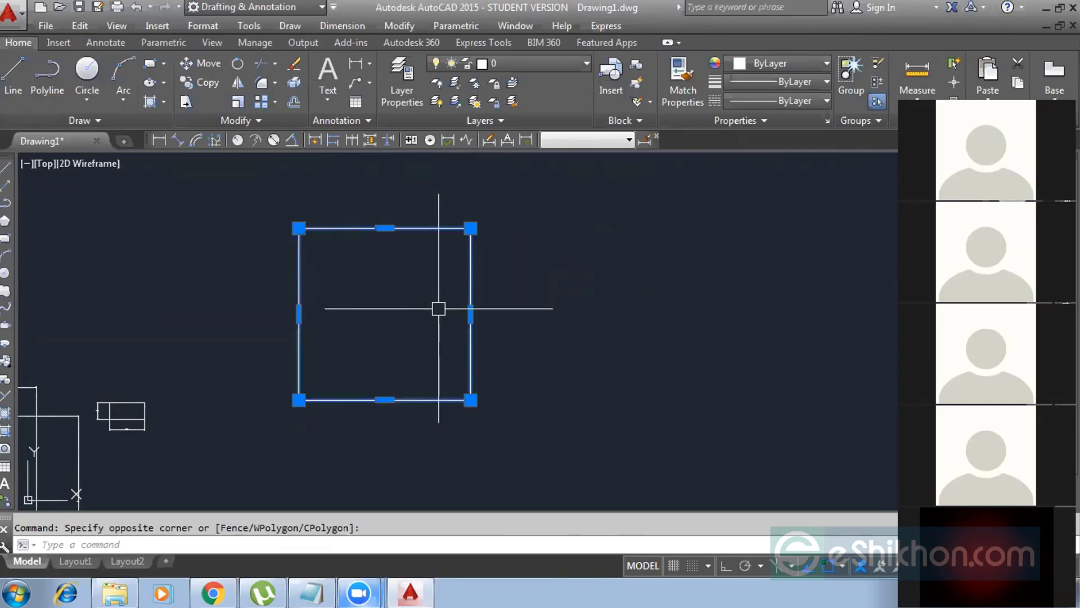
key("Escape")
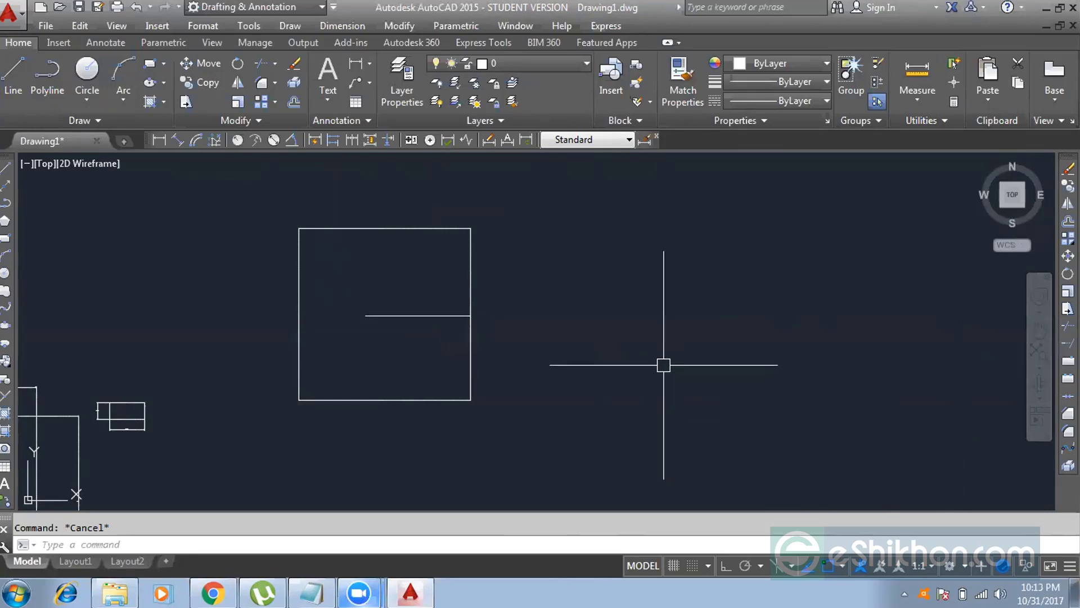
type("X")
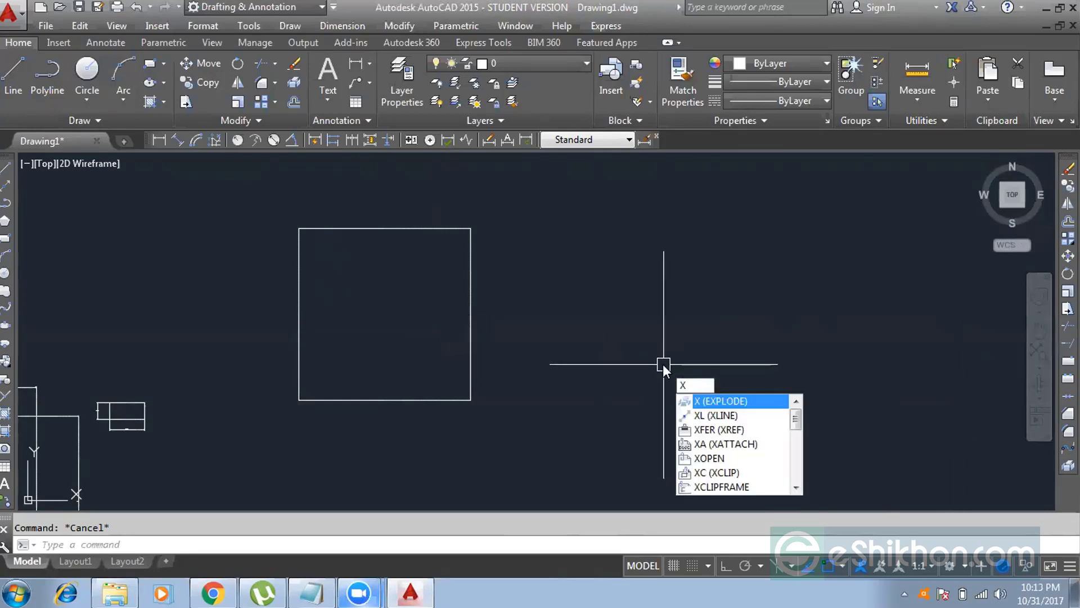
key("Escape")
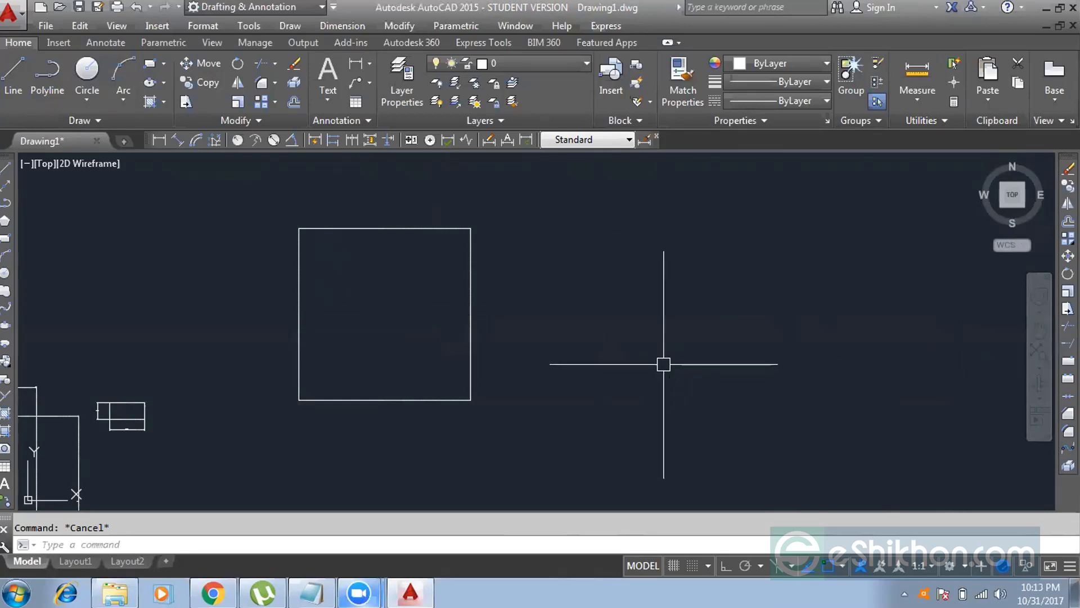
type("X")
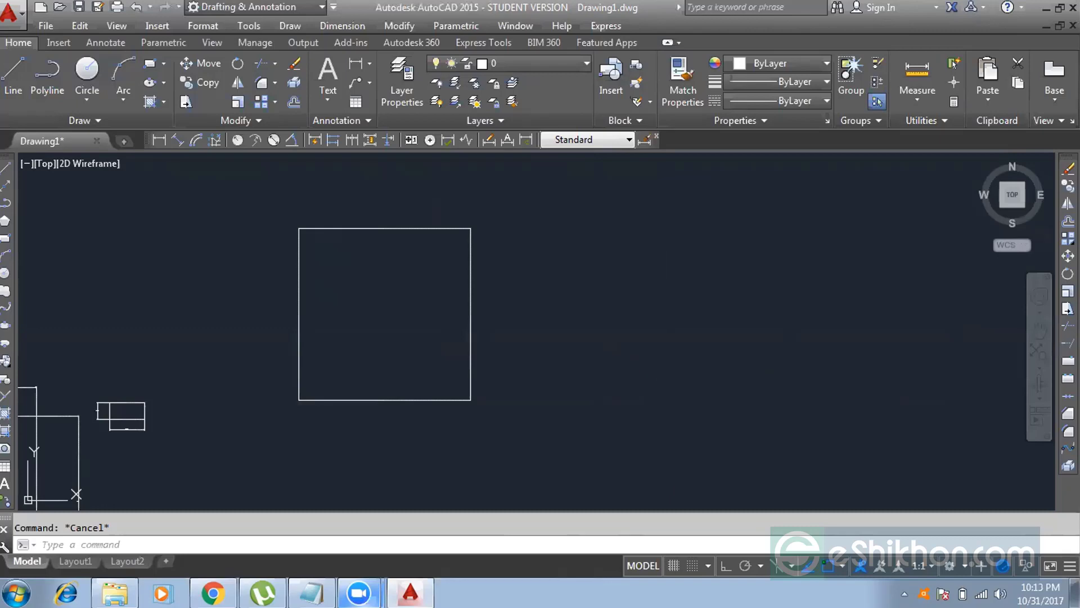
type("x")
key("Return")
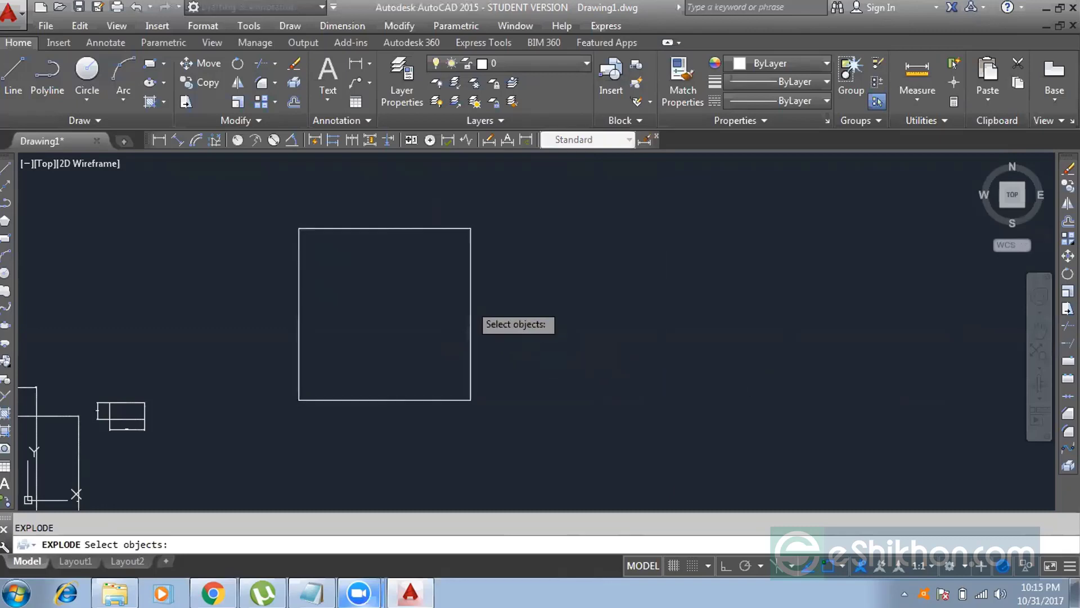
left_click(470, 304)
key("Return")
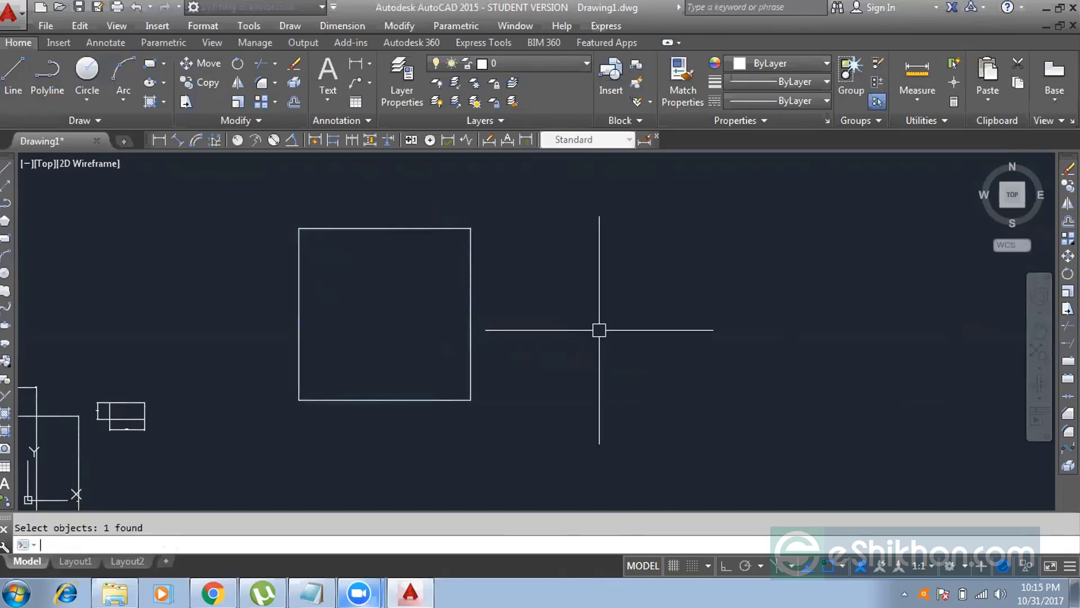
left_click(482, 297)
left_click(398, 297)
key("Escape")
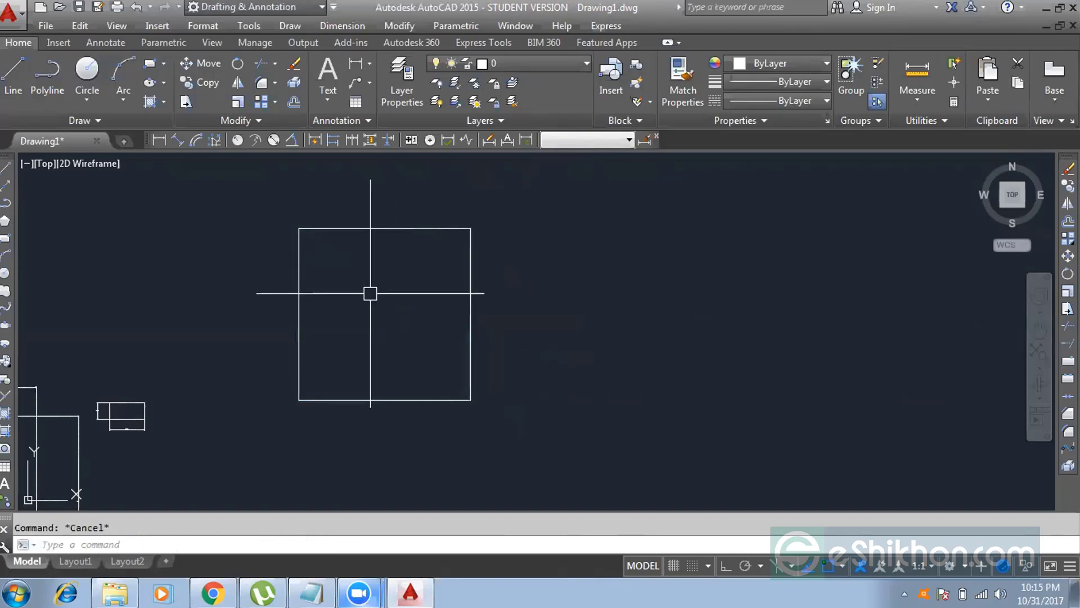
left_click(360, 295)
left_click(225, 299)
key("Escape")
left_click(364, 270)
left_click(322, 206)
key("Escape")
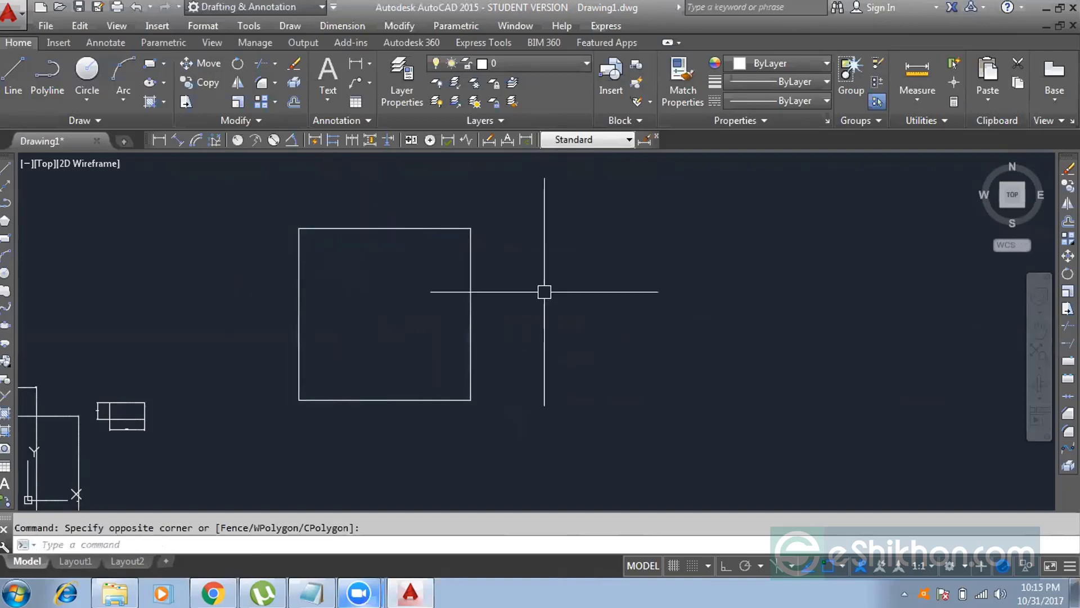
left_click(545, 292)
left_click(395, 287)
key("Escape")
left_click(335, 293)
left_click(242, 299)
key("Escape")
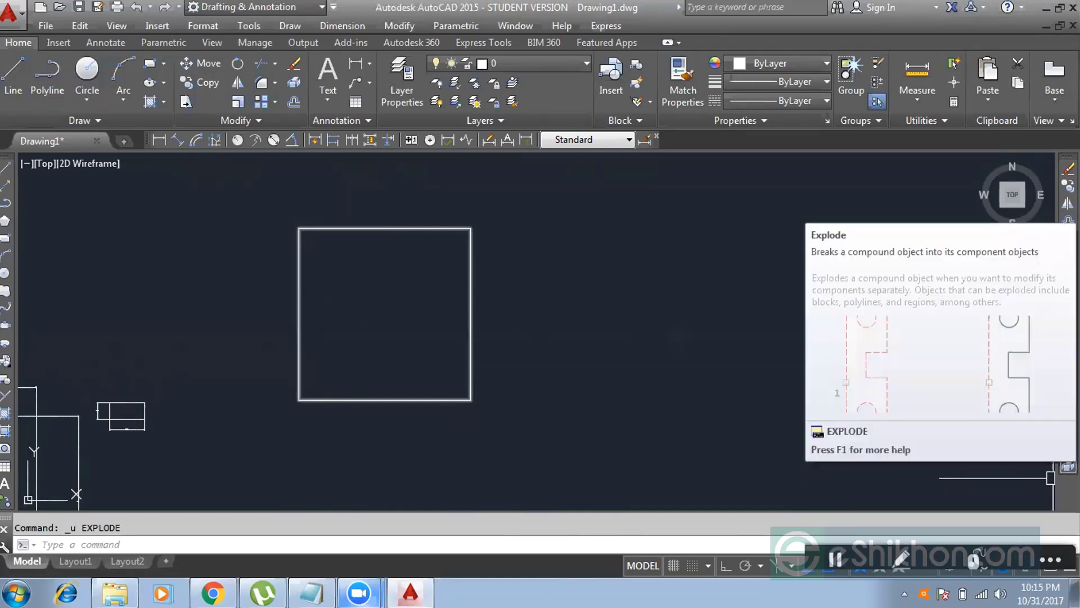
Explode the square, then window-select its left and top edges to check they are separate
left_click(1068, 466)
left_click(469, 310)
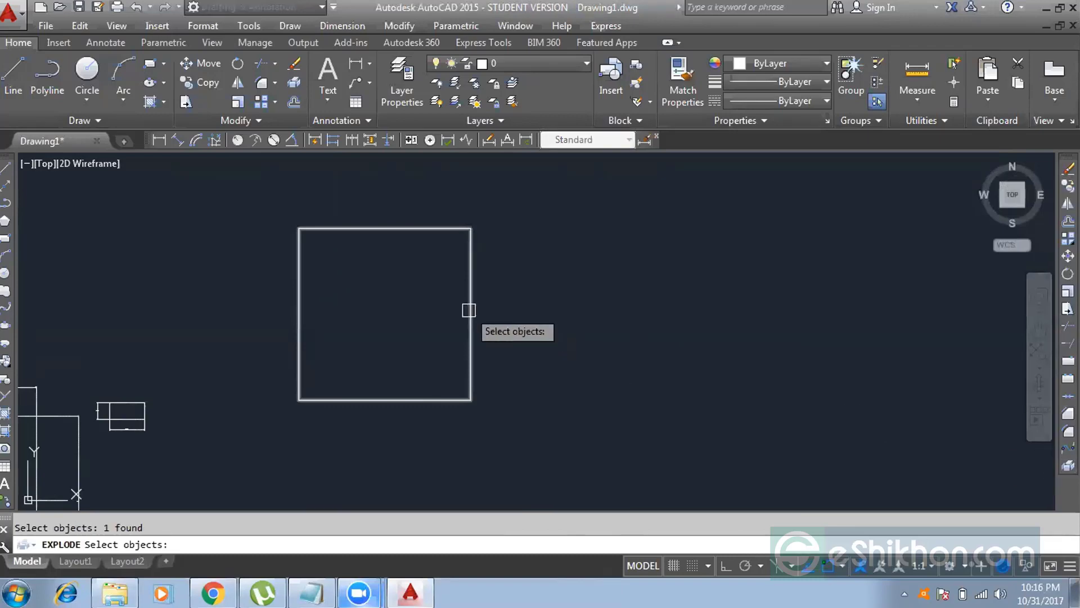
key("Return")
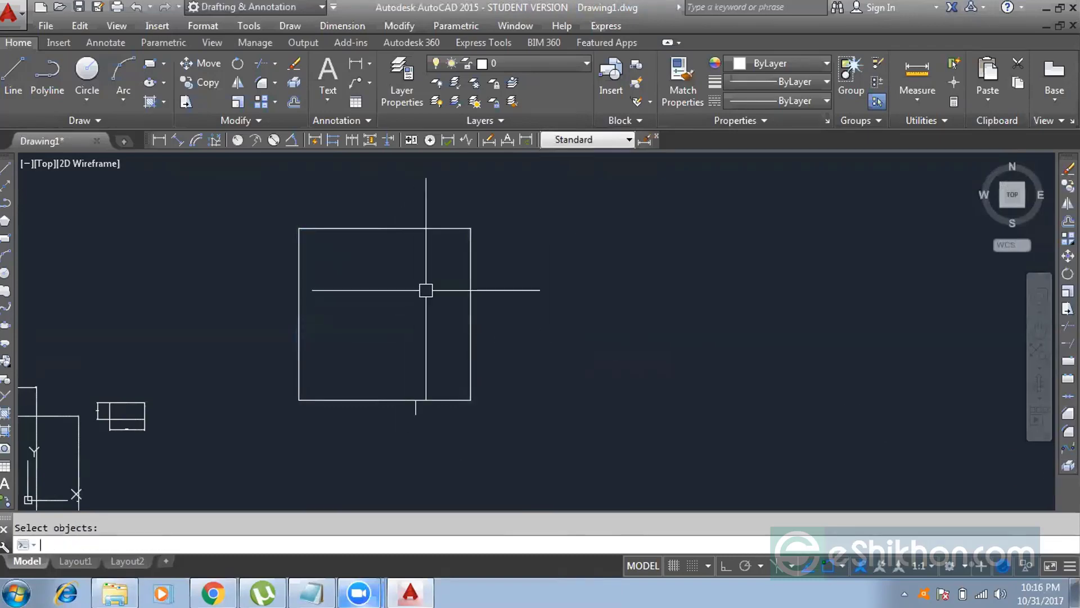
left_click(434, 269)
left_click(266, 289)
key("Escape")
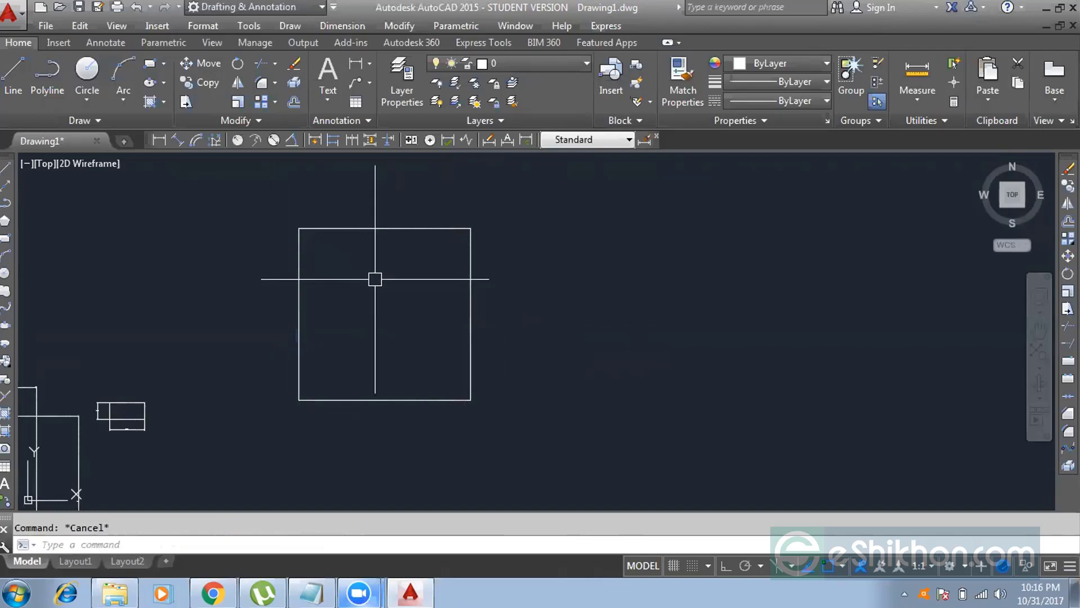
left_click(397, 214)
left_click(373, 285)
key("Escape")
left_click(398, 315)
key("Escape")
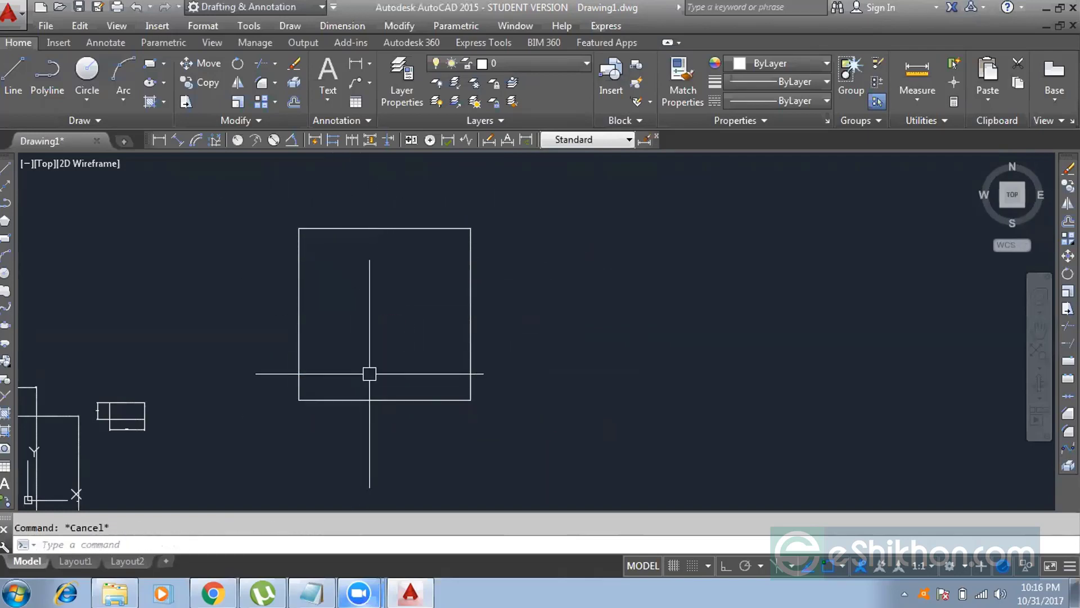
Explode the square outline again and confirm its right and left edges select as individual lines
left_click(410, 228)
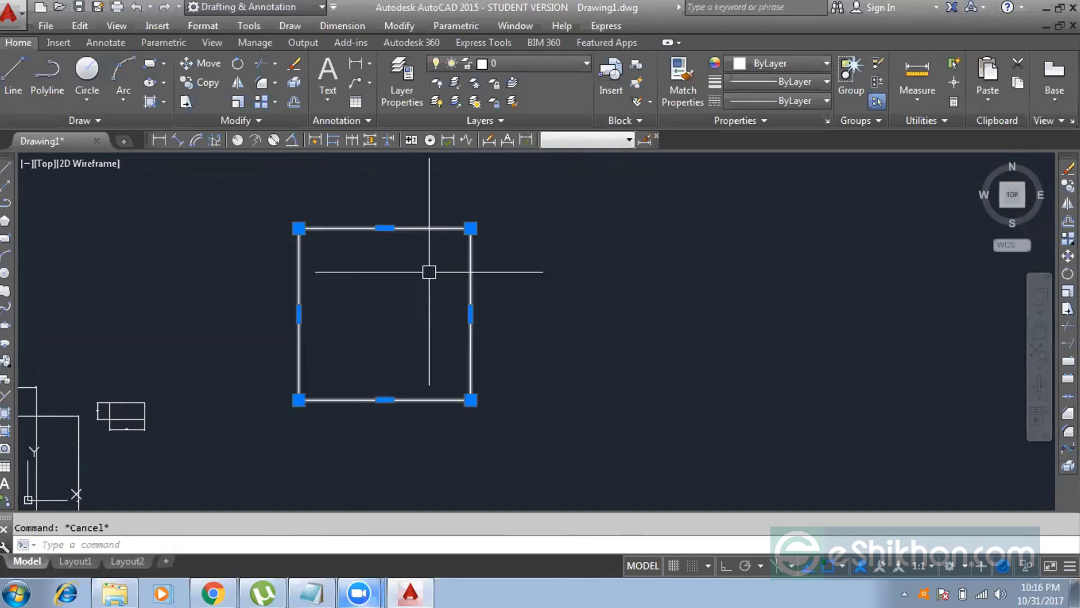
key("Escape")
left_click(559, 270)
left_click(417, 285)
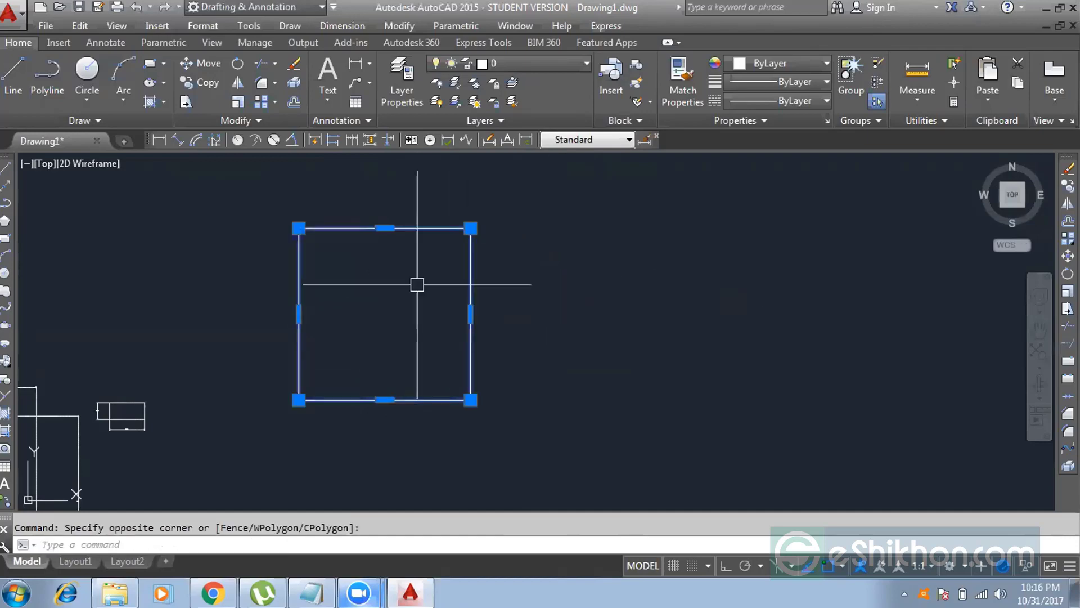
key("Return")
left_click(504, 299)
left_click(395, 301)
left_click(396, 301)
left_click(280, 302)
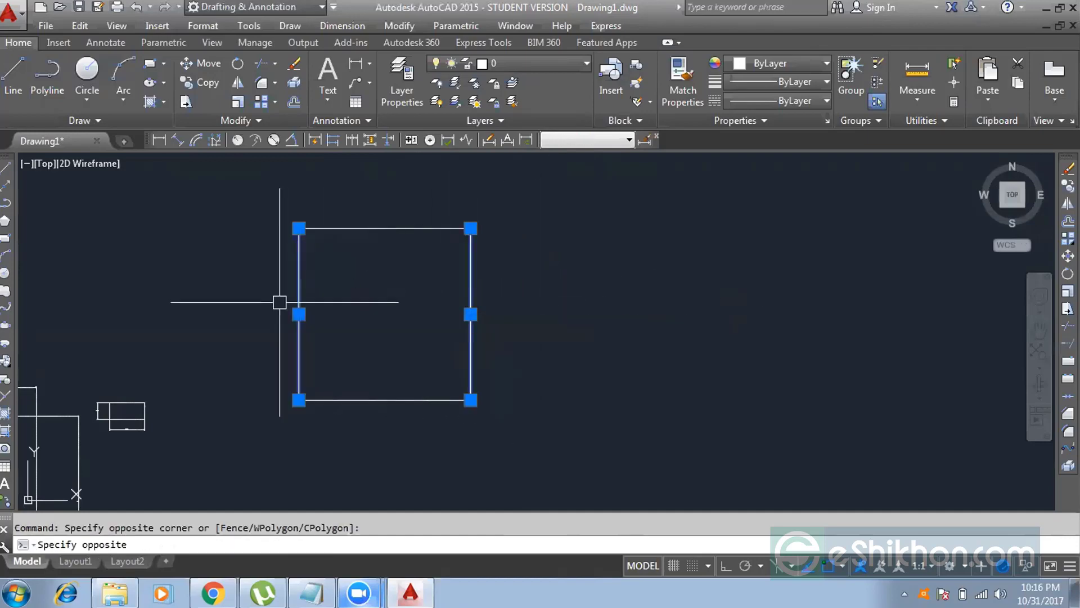
key("Escape")
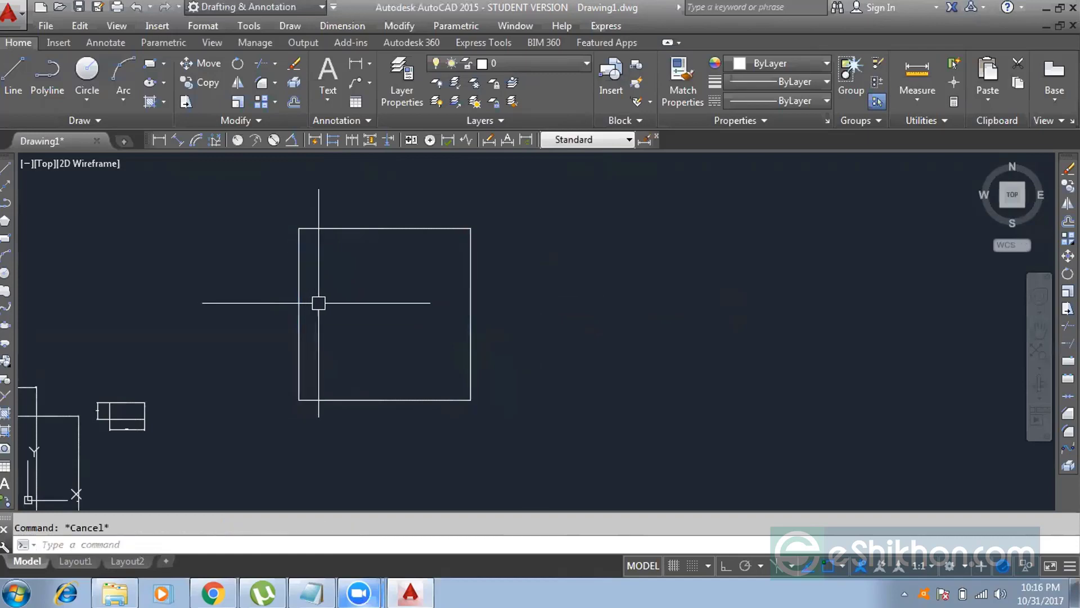
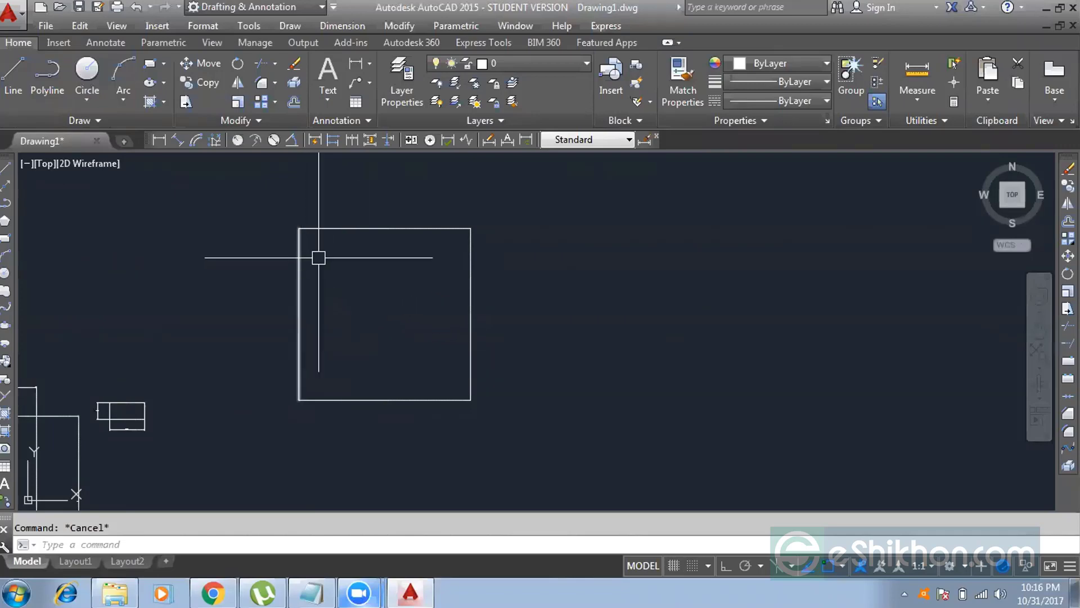
Dimension the rectangle's top and left sides with DIMLINEAR, each reading 50.0000
type("d")
key("Return")
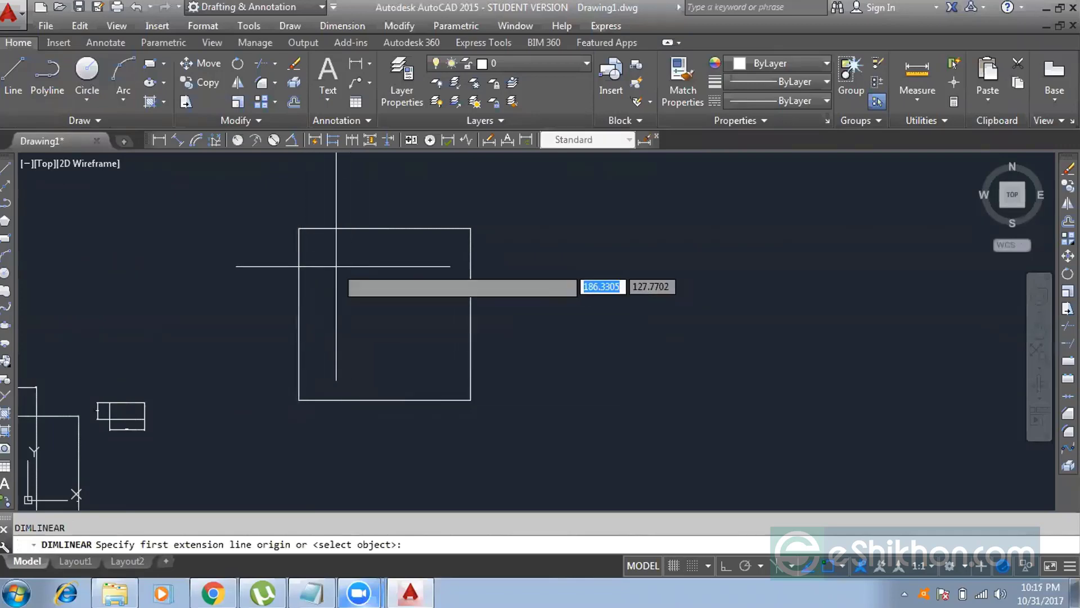
left_click(299, 229)
left_click(469, 229)
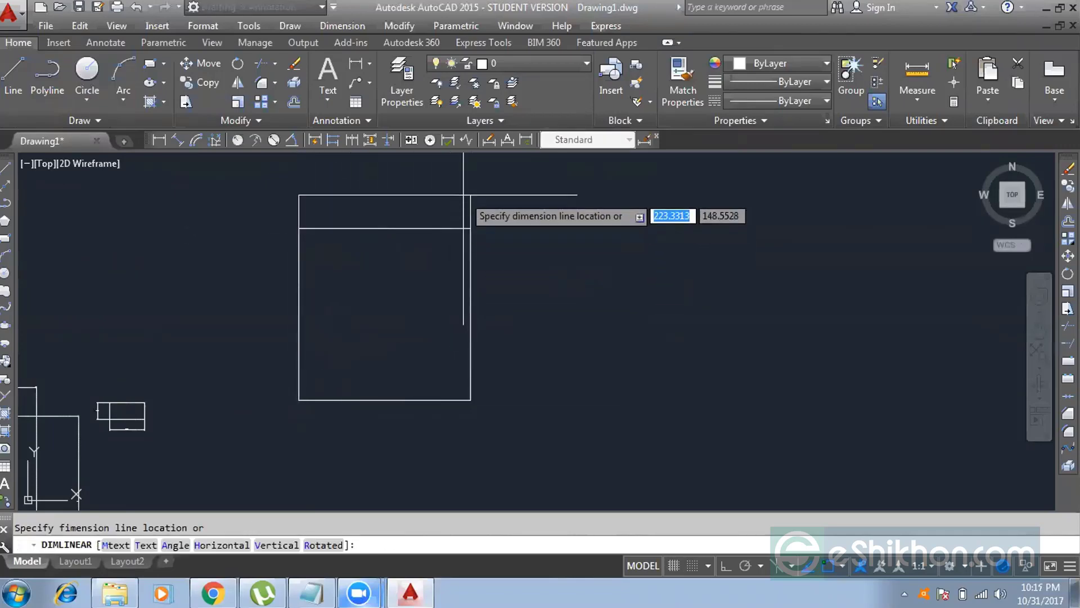
left_click(466, 194)
key("Return")
left_click(298, 229)
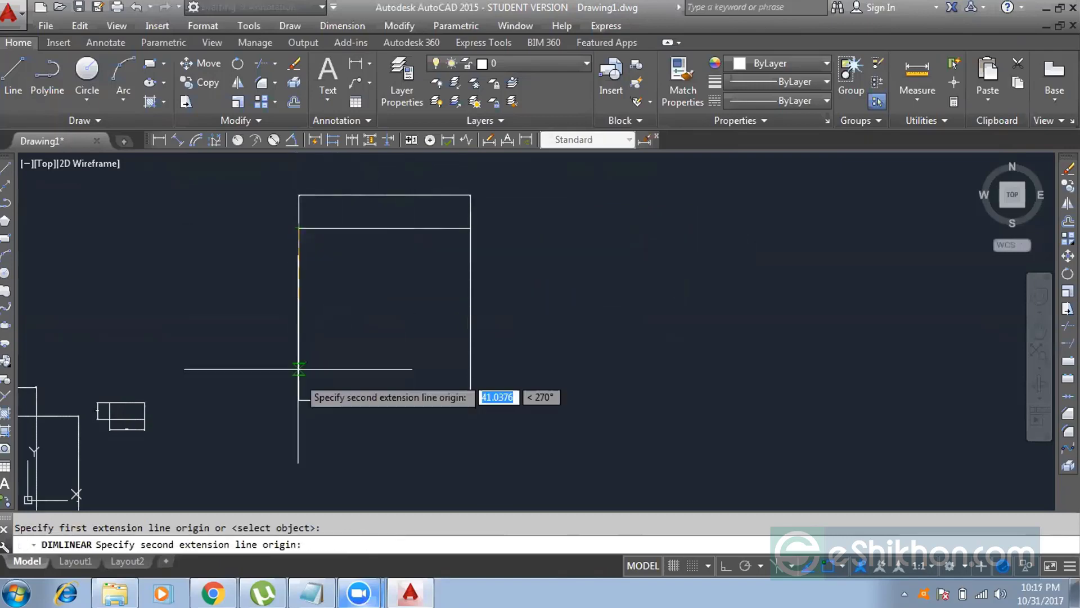
left_click(298, 400)
left_click(241, 376)
scroll(246, 313, "up", 5)
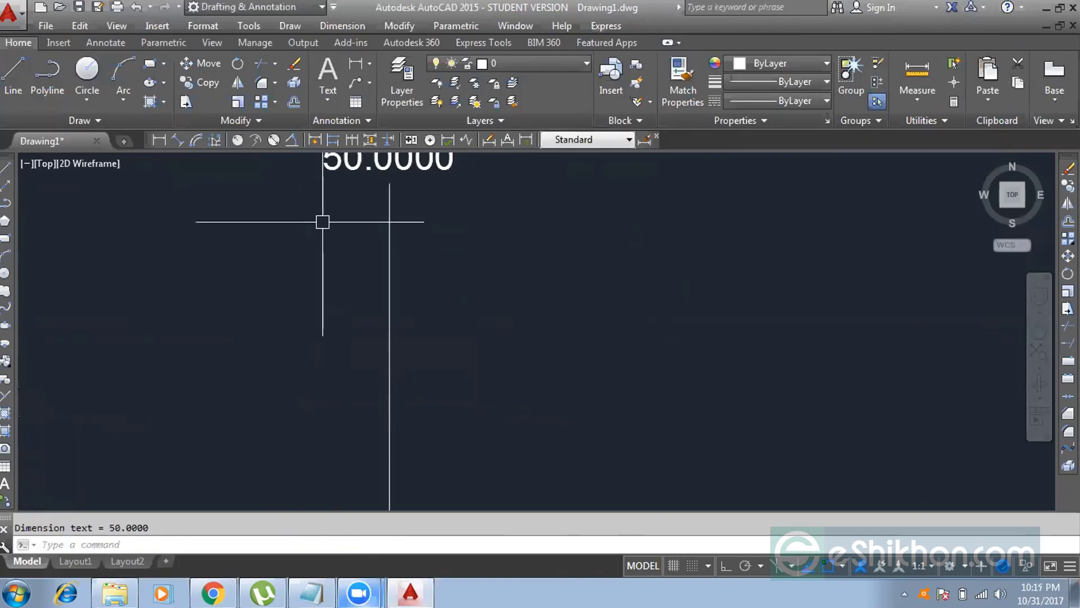
scroll(648, 283, "down", 3)
scroll(586, 241, "up", 4)
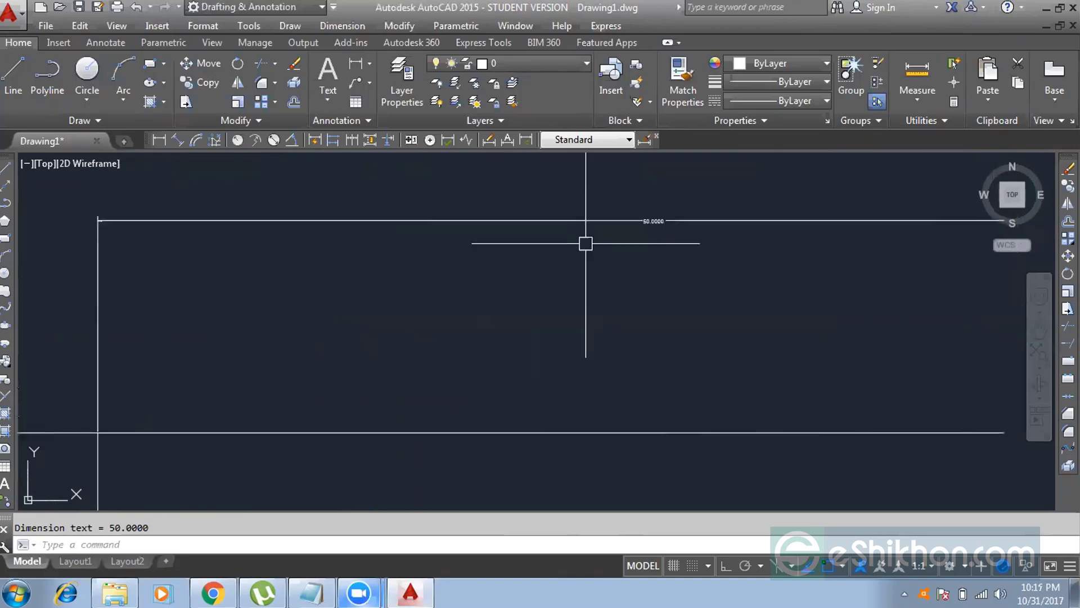
scroll(656, 232, "down", 3)
middle_click_drag(593, 350, 458, 287)
scroll(454, 284, "down", 2)
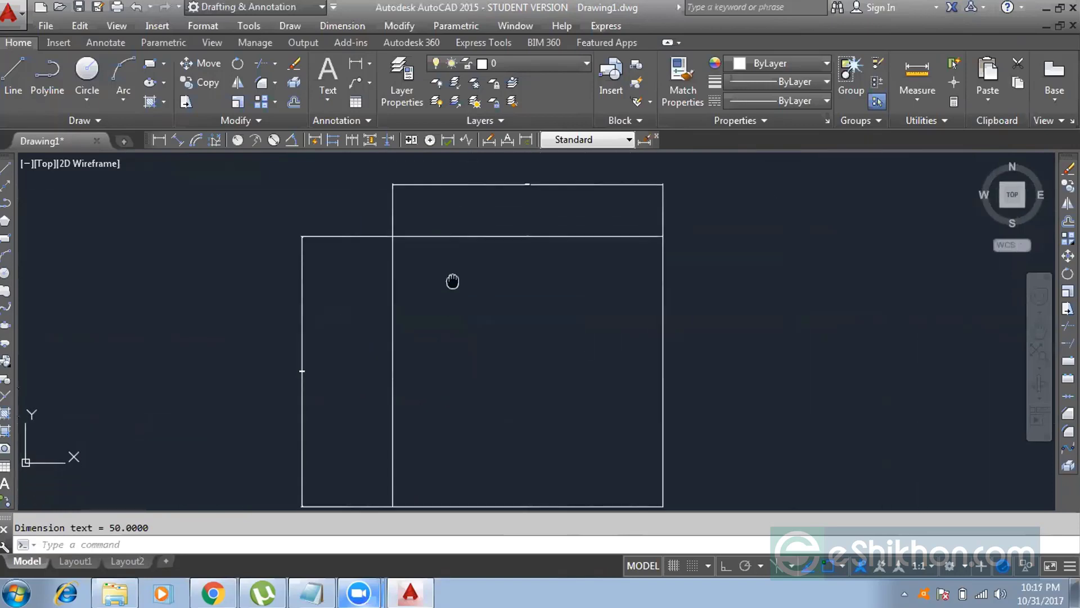
Draw two vertical lines from the rectangle's top edge down to its bottom edge
left_click(393, 328)
key("Escape")
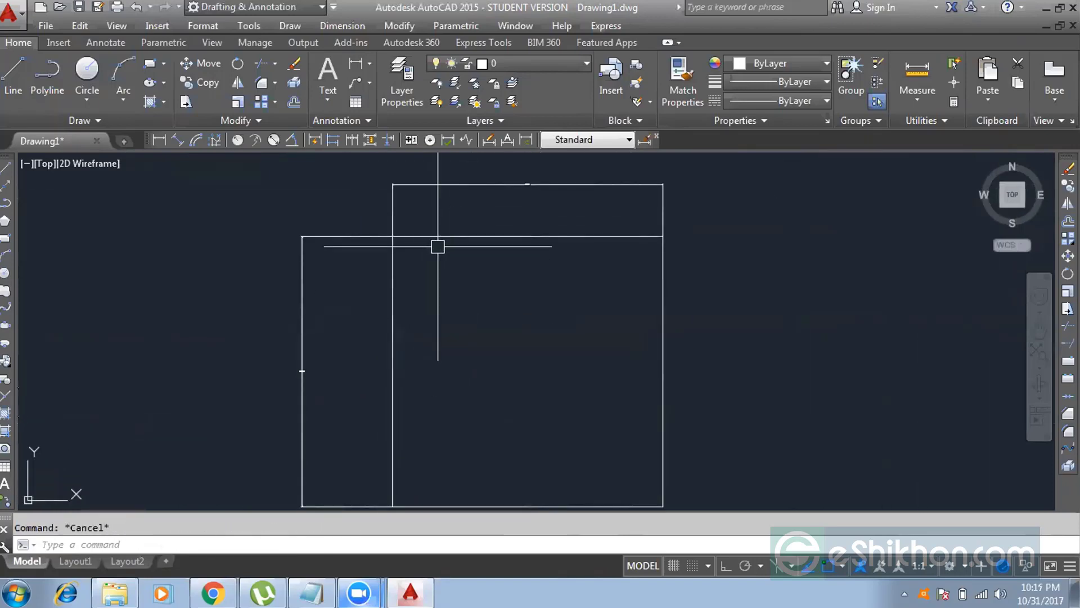
type("l")
key("Return")
left_click(437, 237)
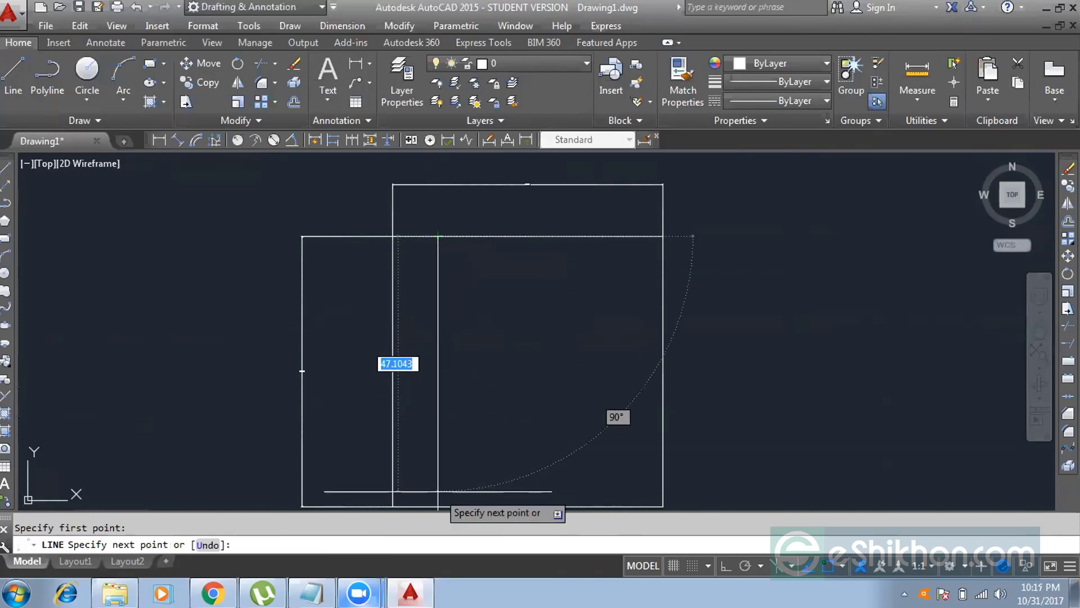
left_click(437, 506)
middle_click_drag(445, 416, 463, 278)
key("Return")
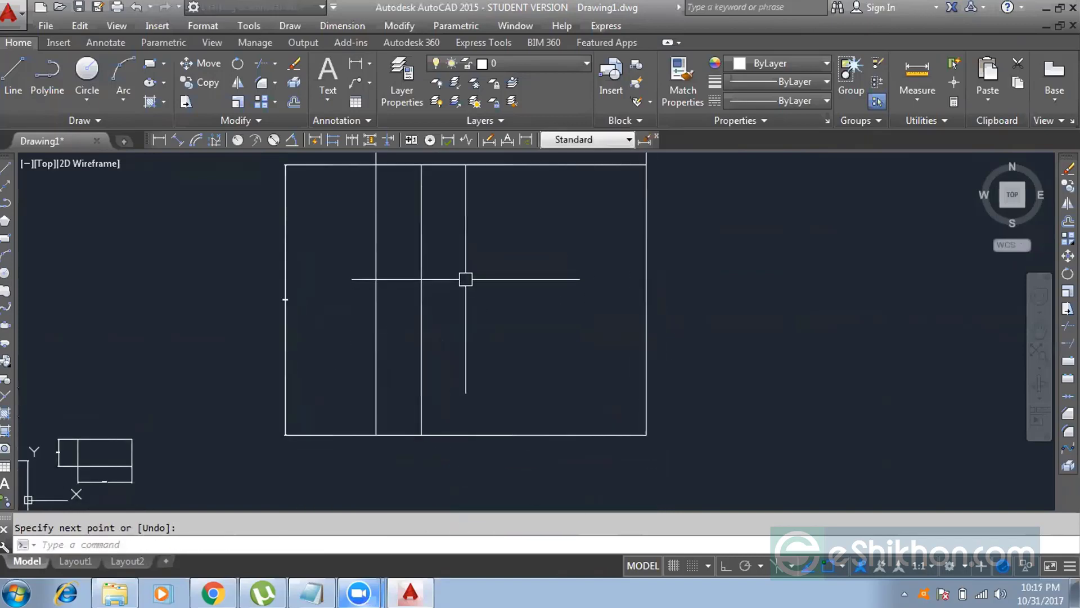
key("Return")
left_click(468, 164)
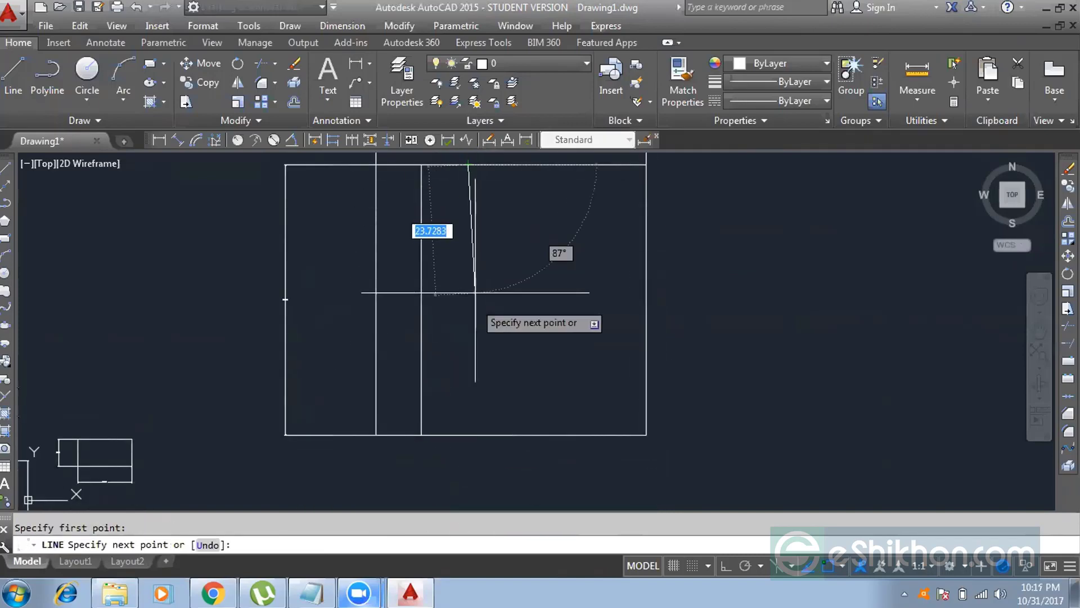
left_click(467, 434)
middle_click_drag(465, 319, 470, 356)
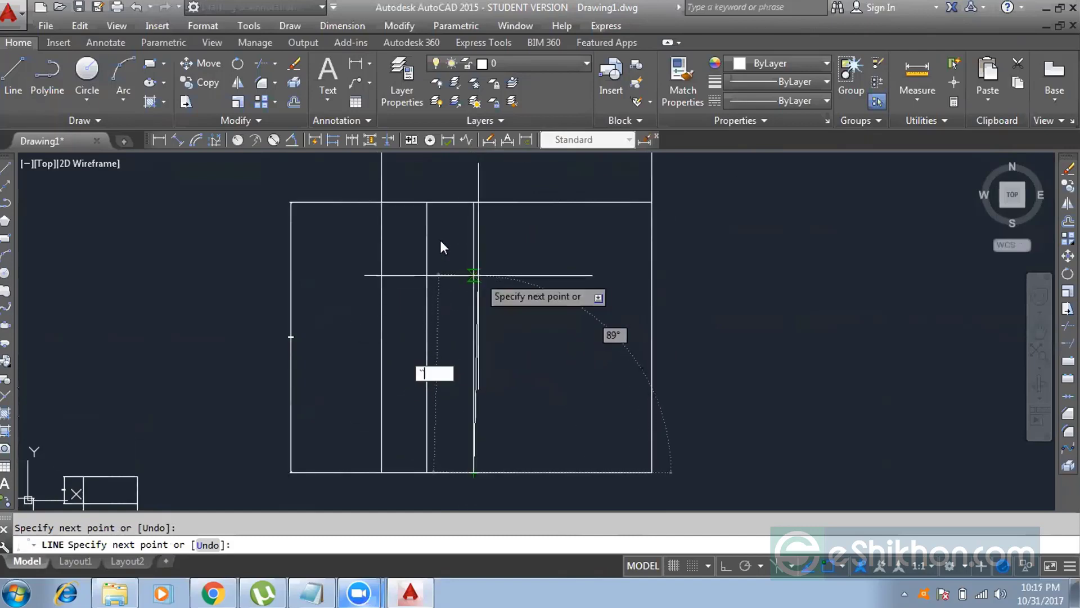
key("Escape")
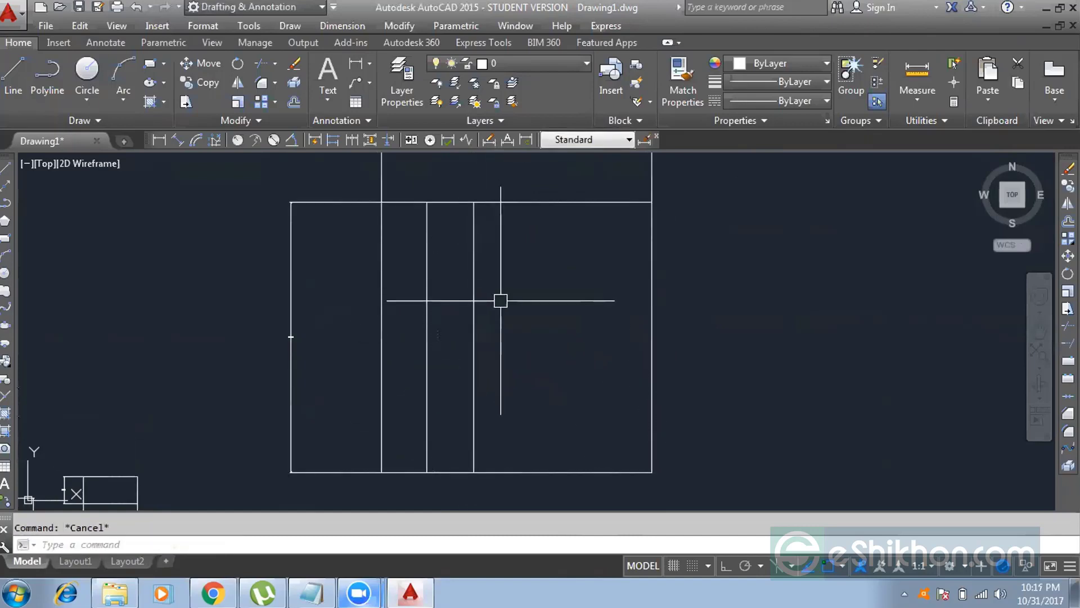
Window-select the two new vertical lines and delete them
left_click(533, 283)
left_click(420, 315)
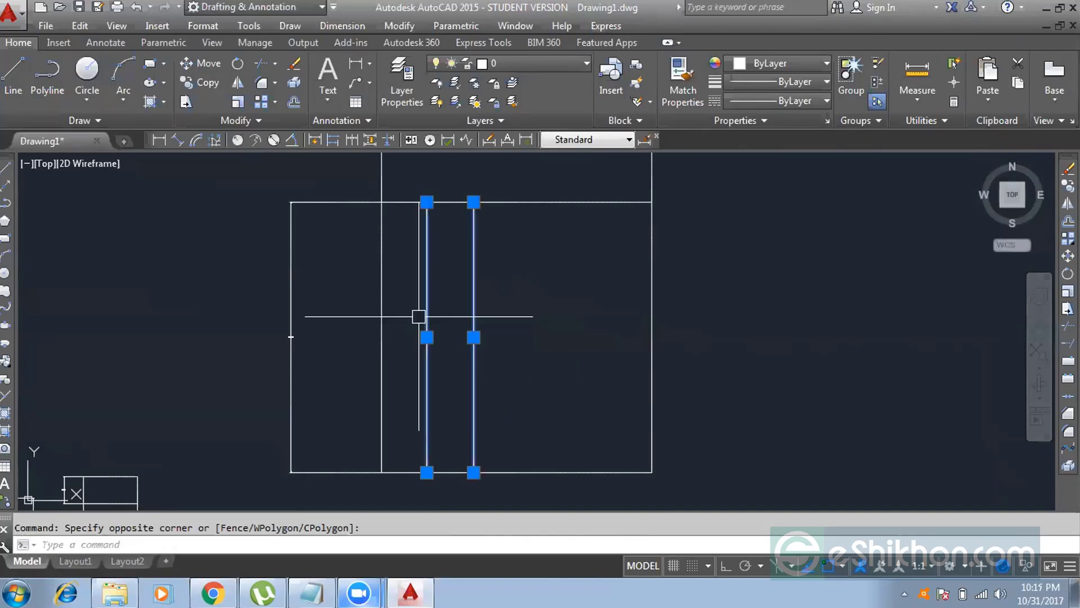
key("Delete")
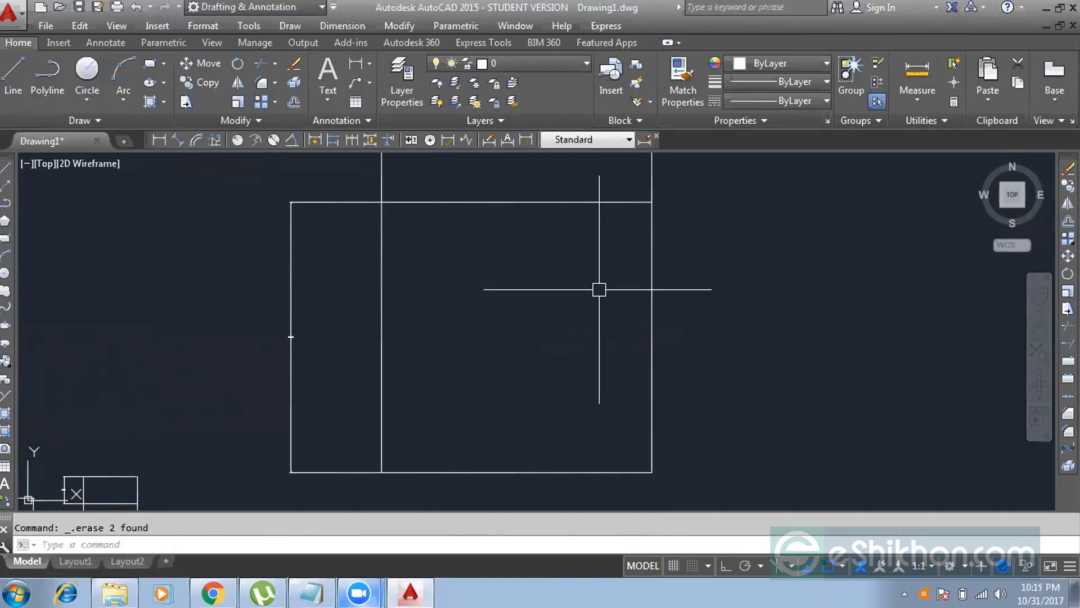
Cancel any pending command and start Offset from the Modify panel
key("Escape")
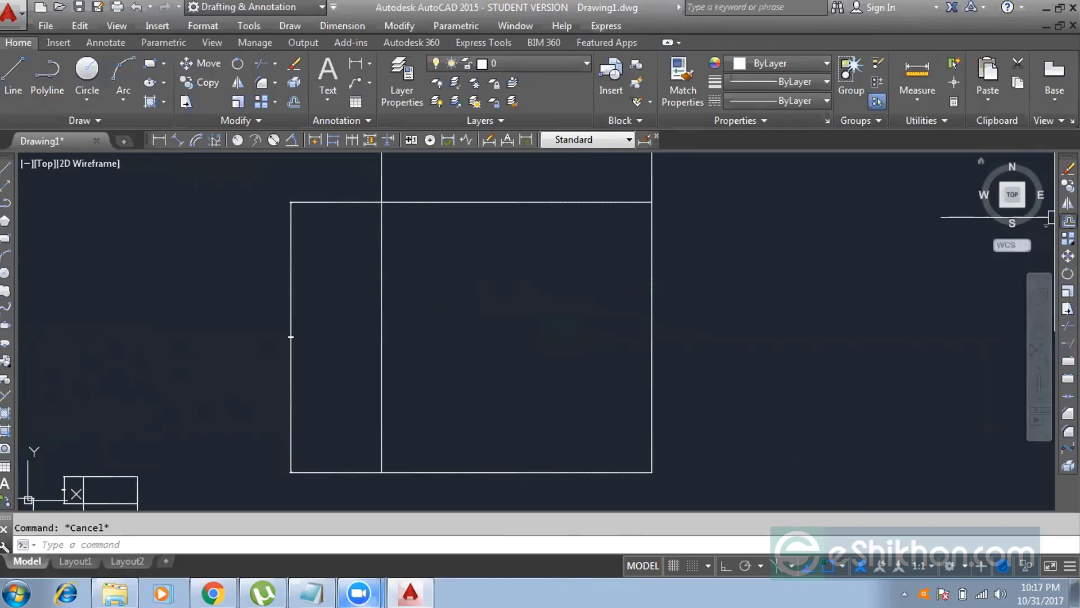
left_click(1068, 220)
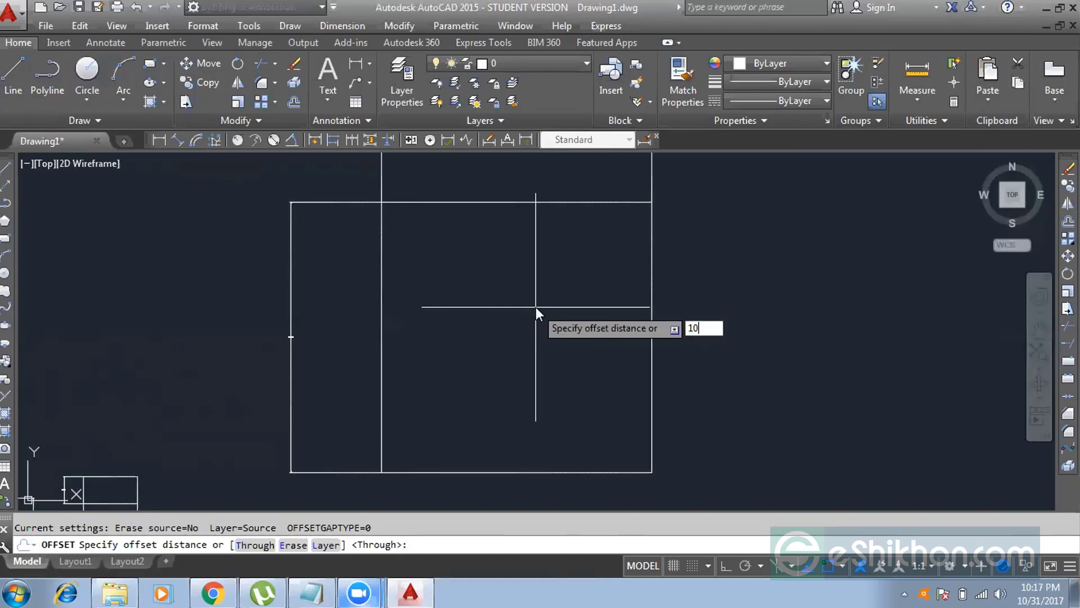
Offset the interior vertical line rightward four times at 10, each copy from the previous one
key("Return")
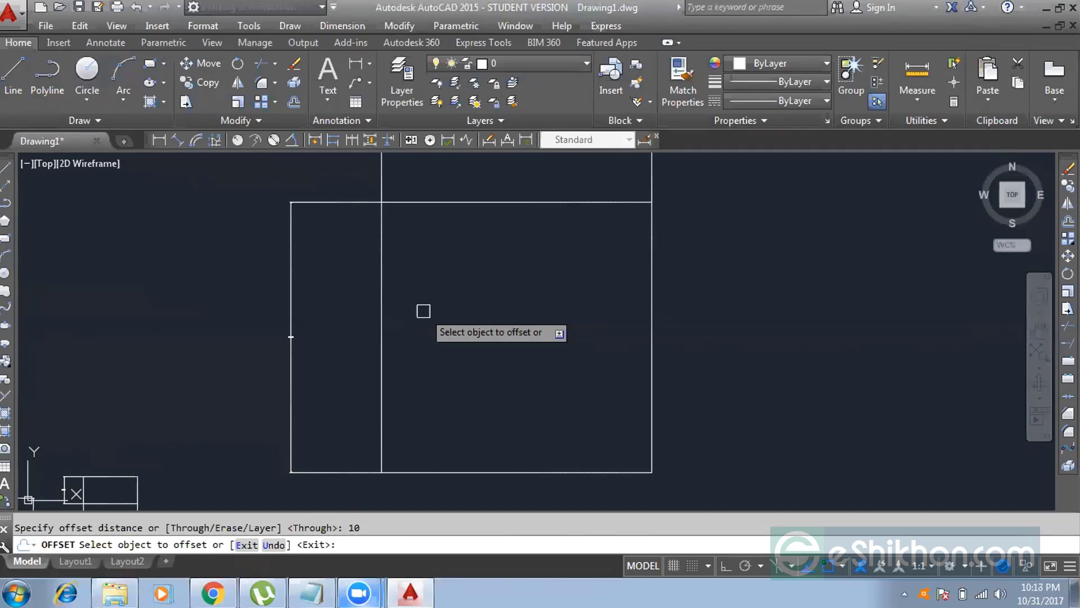
left_click(381, 290)
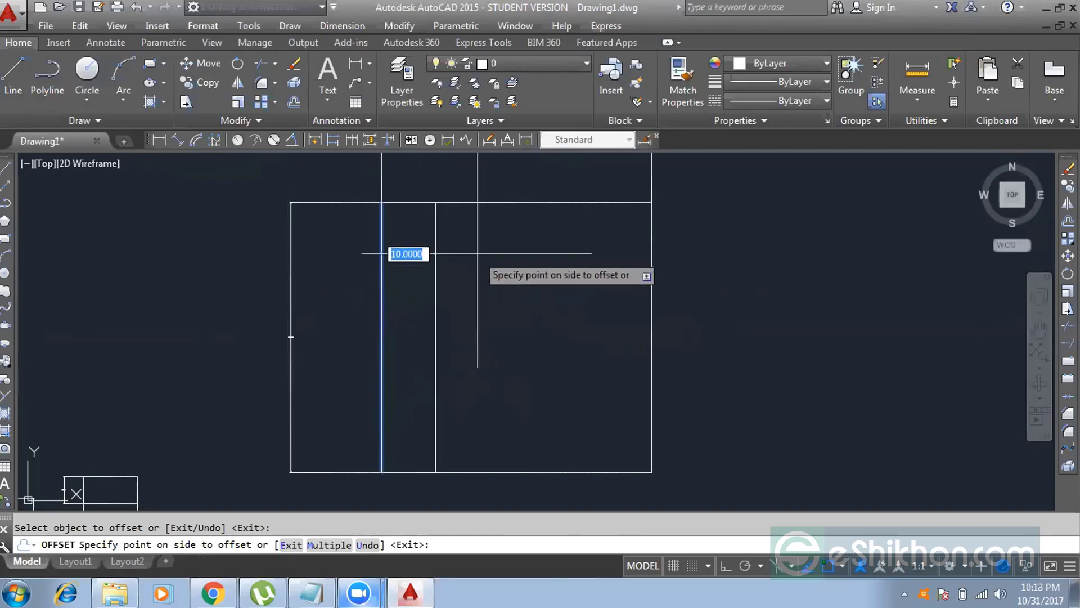
left_click(537, 250)
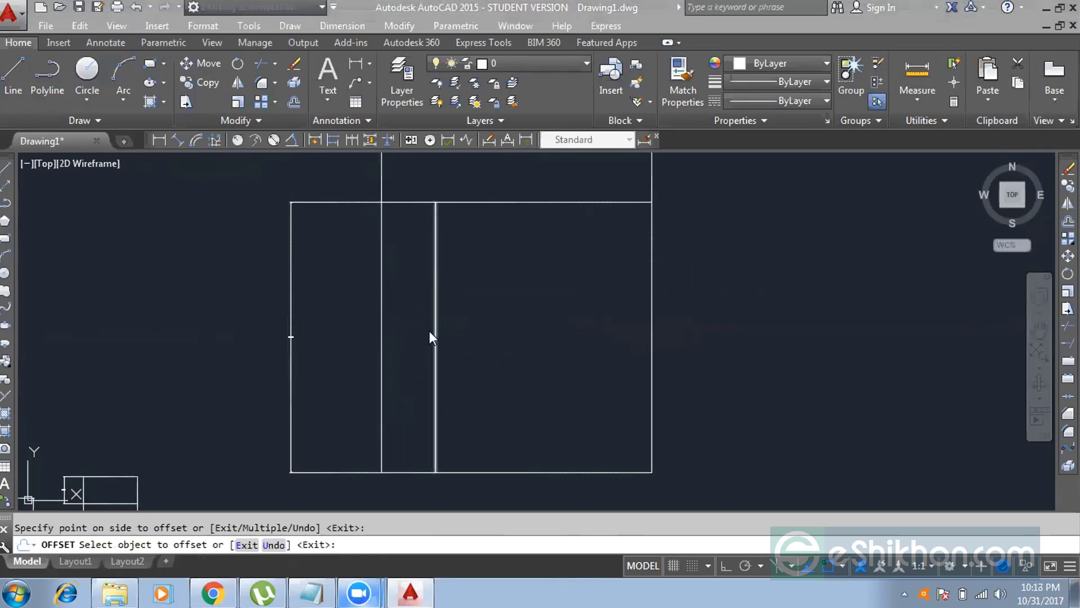
left_click(434, 297)
left_click(467, 300)
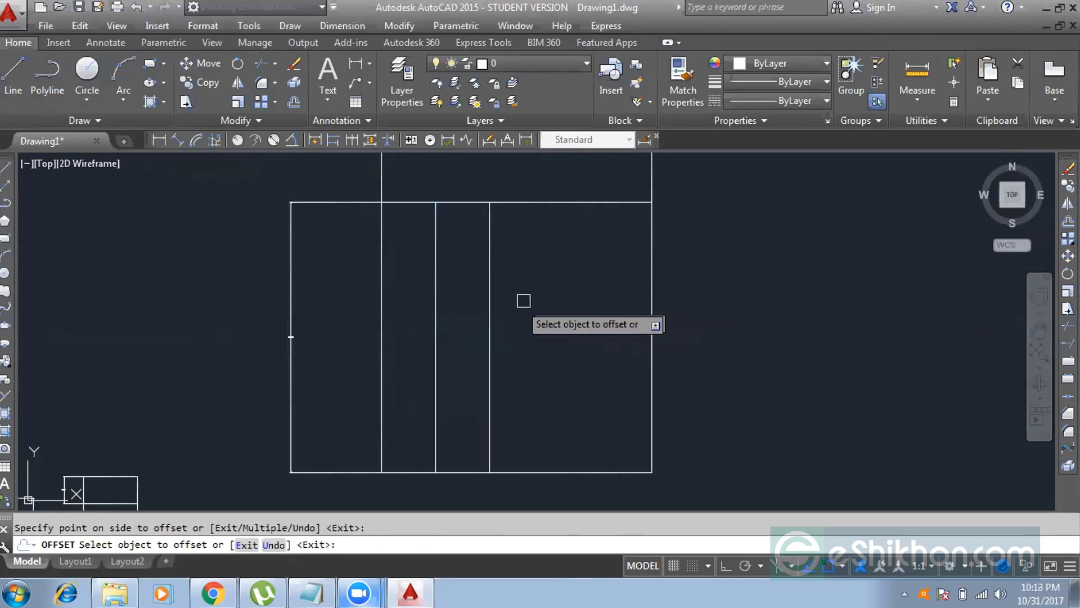
left_click(491, 298)
left_click(515, 281)
left_click(545, 294)
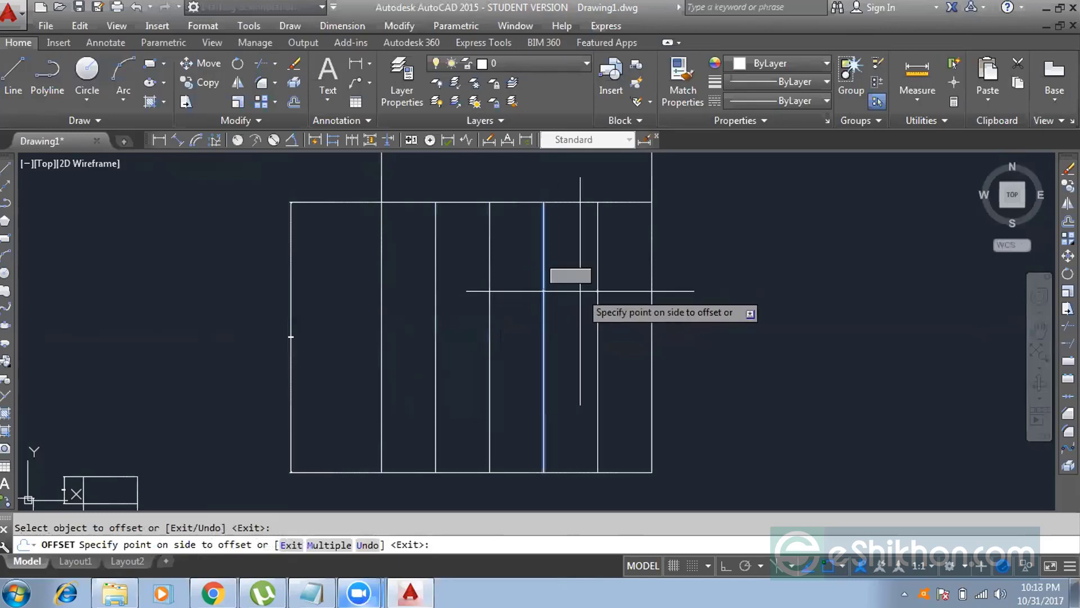
left_click(580, 291)
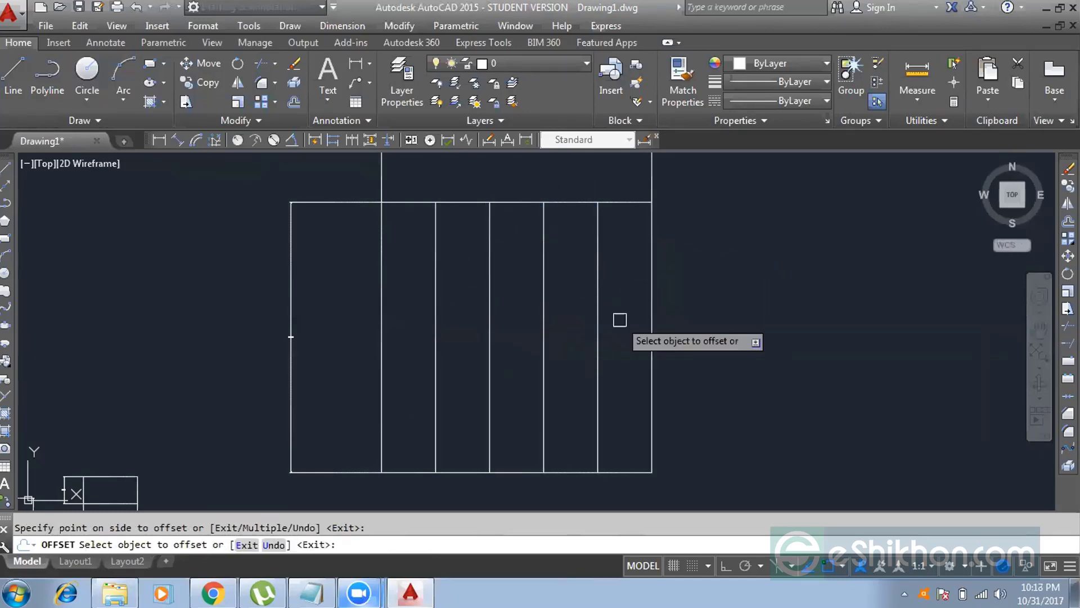
key("Escape")
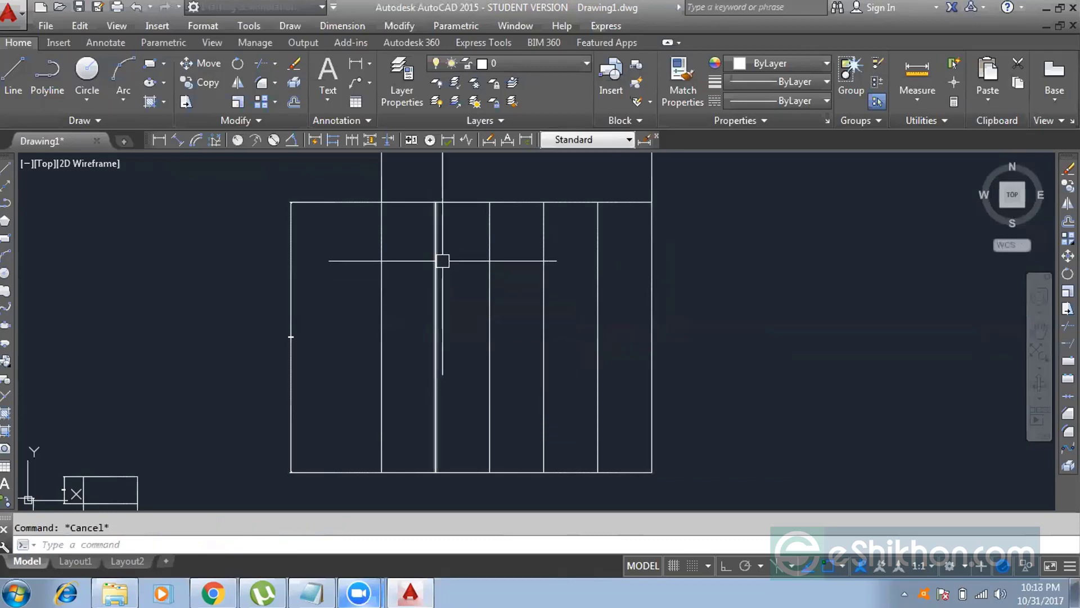
mouse_move(442, 260)
middle_mouse_down()
mouse_move(458, 278)
mouse_move(452, 310)
middle_mouse_up()
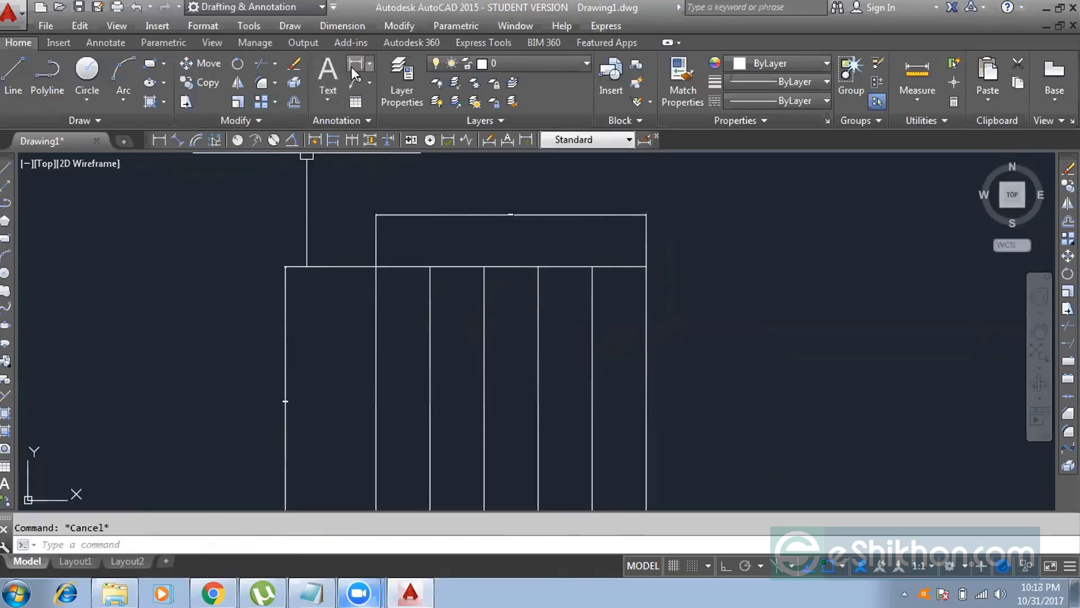
Add 10.0000 linear dimensions across the first two gaps between vertical lines
left_click(354, 66)
scroll(389, 280, "up", 3)
left_click(352, 245)
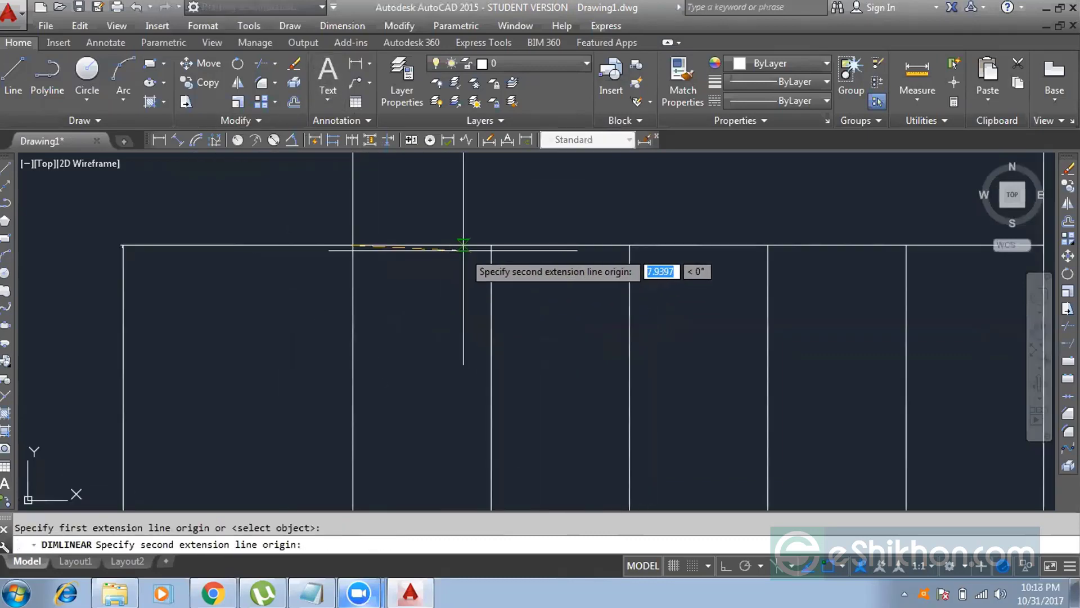
left_click(491, 246)
left_click(483, 193)
scroll(432, 204, "up", 5)
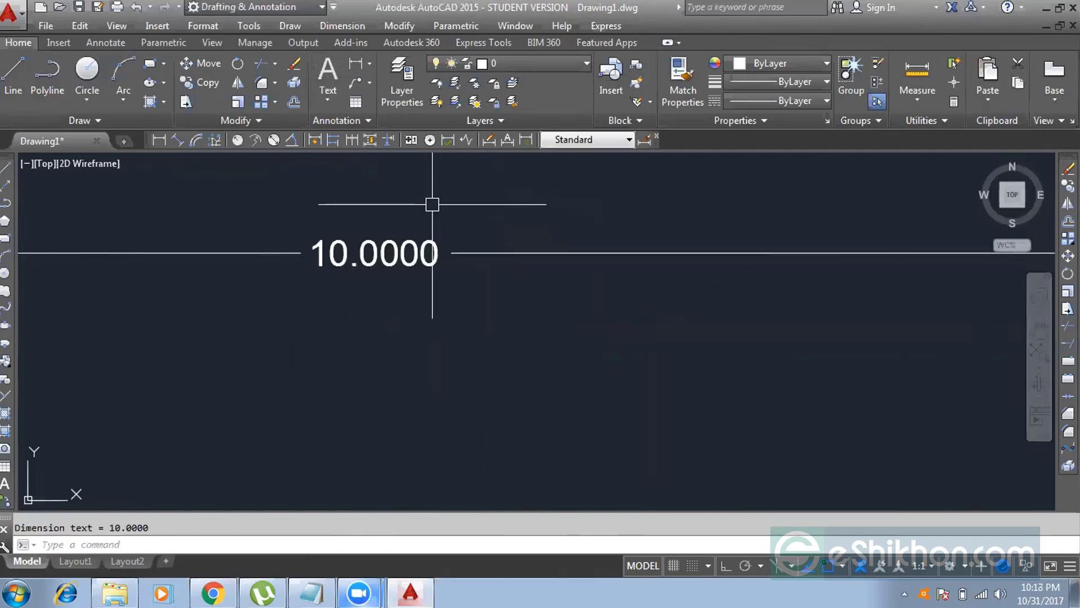
scroll(433, 204, "down", 5)
middle_click_drag(579, 309, 424, 284)
key("Return")
left_click(405, 305)
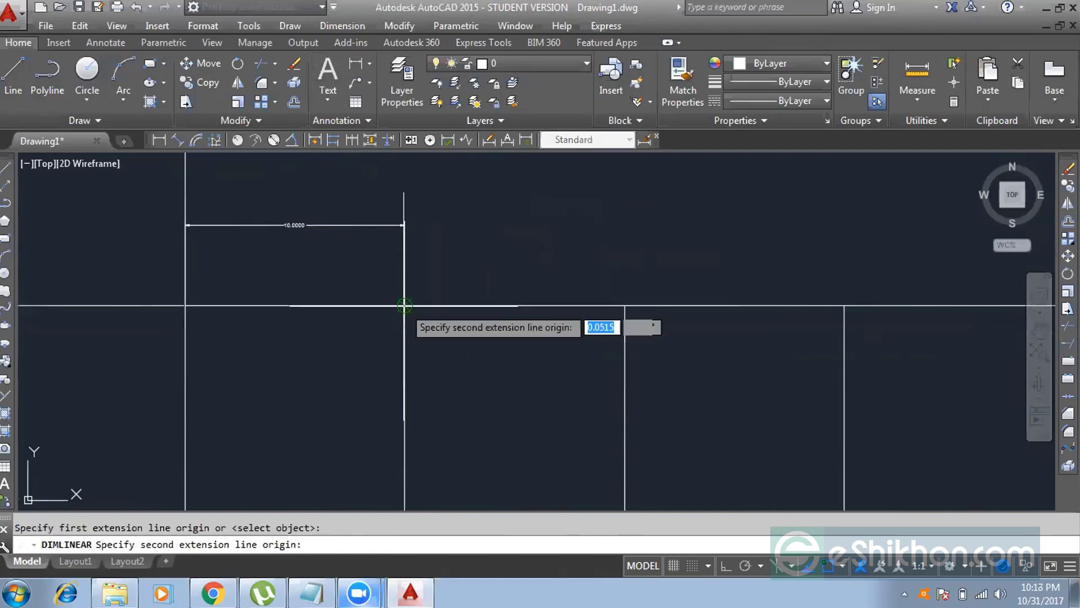
left_click(625, 305)
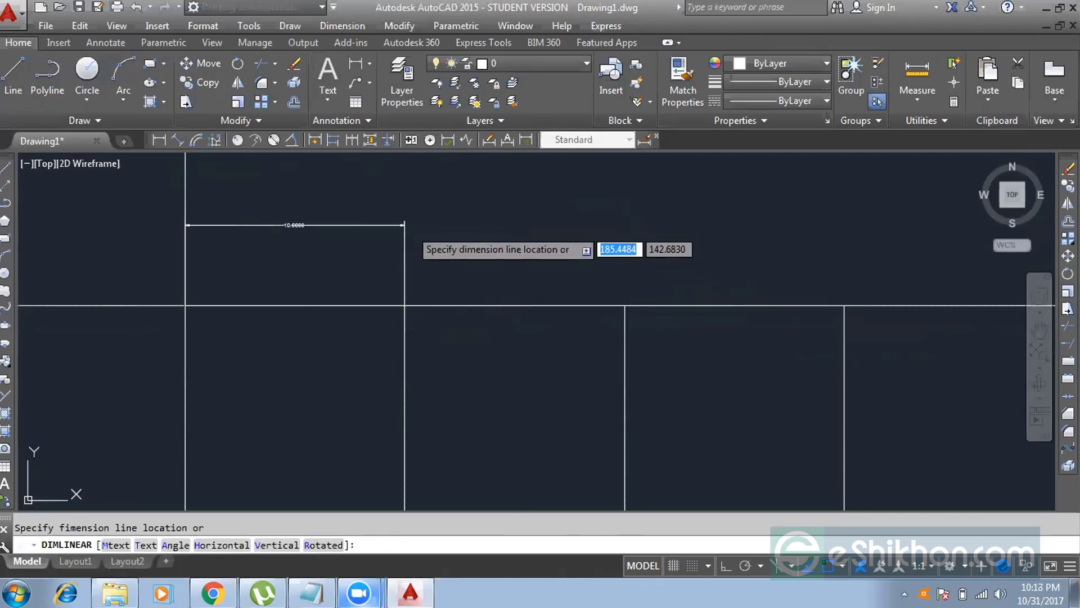
left_click(407, 226)
scroll(518, 225, "up", 5)
key("Escape")
scroll(513, 236, "down", 5)
middle_click_drag(359, 276, 424, 278)
Dimension the next three 10.0000 gaps between neighbouring vertical lines
key("Return")
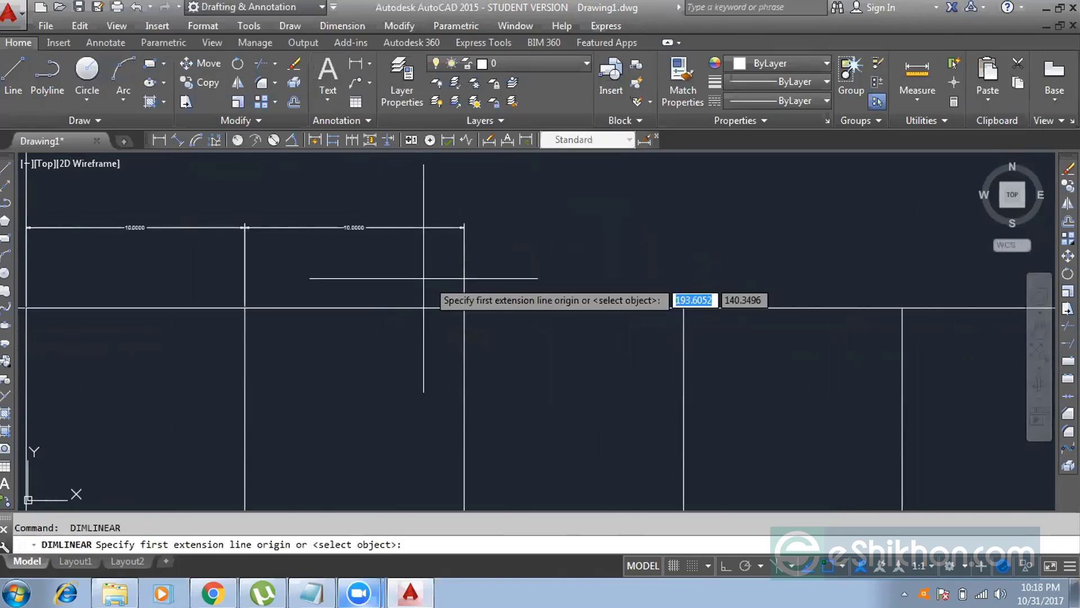
left_click(464, 308)
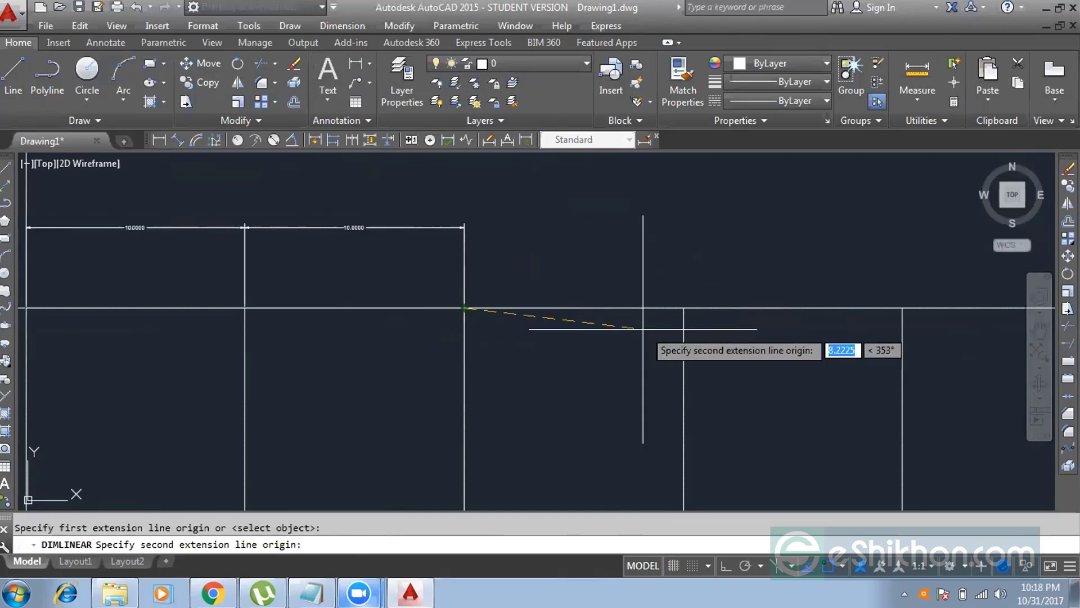
left_click(684, 308)
left_click(464, 227)
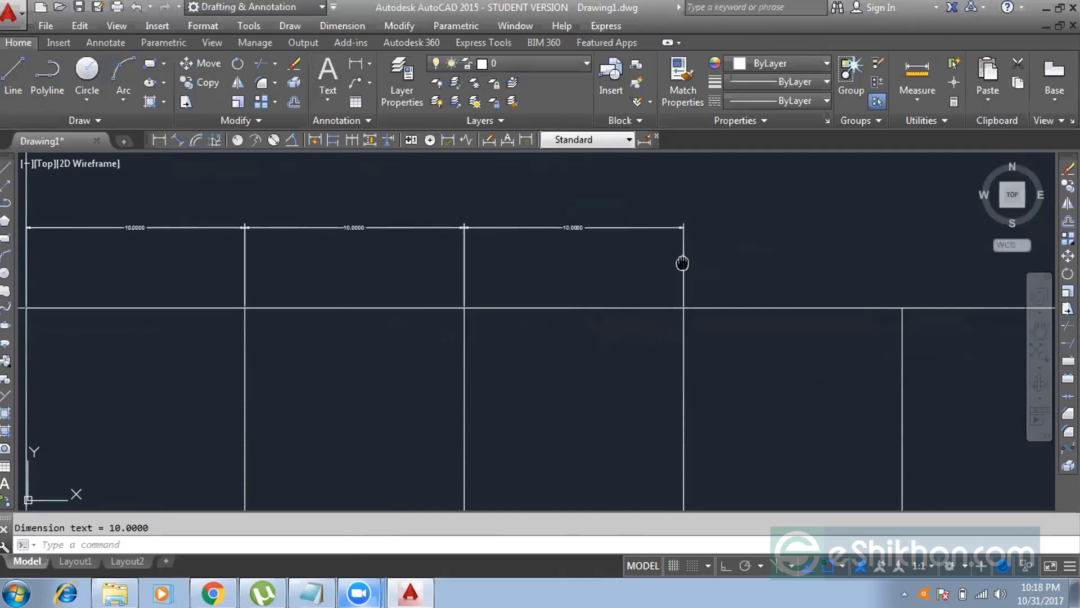
key("Return")
middle_click_drag(682, 261, 508, 262)
left_click(509, 308)
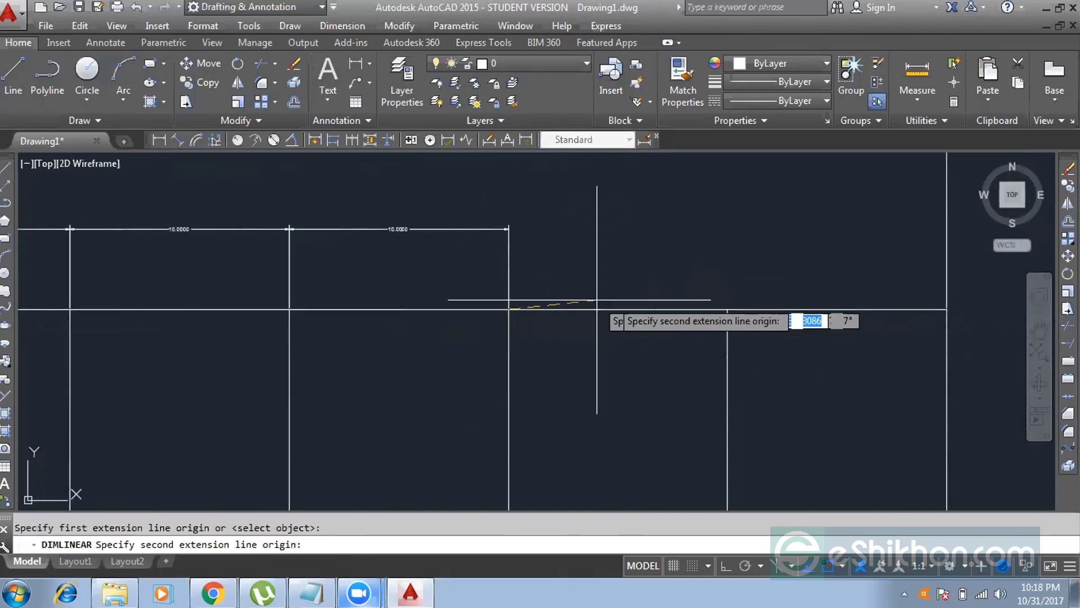
left_click(727, 309)
left_click(507, 225)
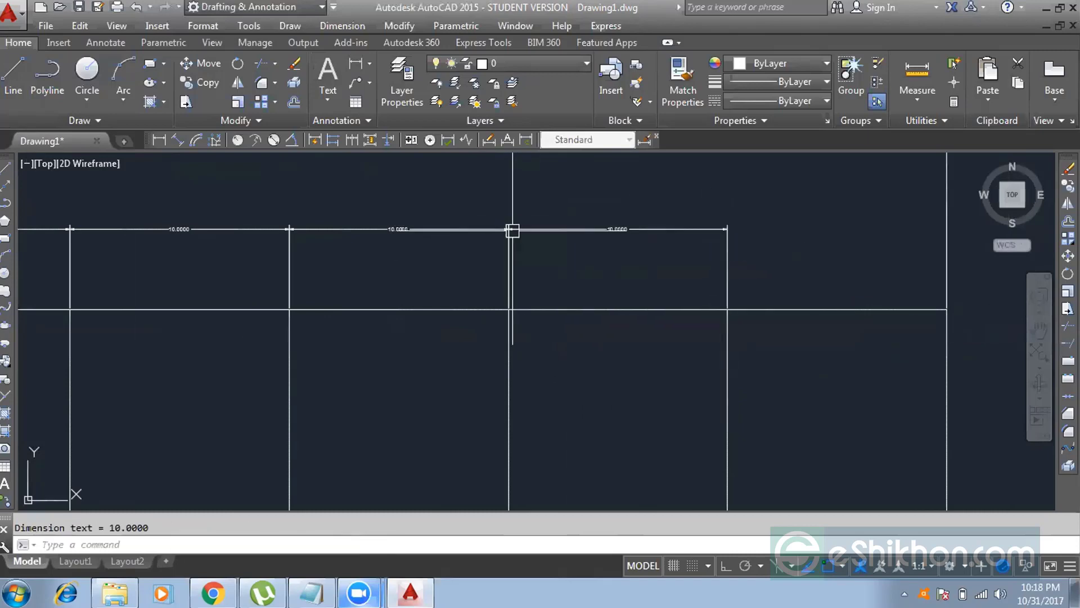
middle_click_drag(514, 229, 532, 306)
key("Return")
left_click(556, 307)
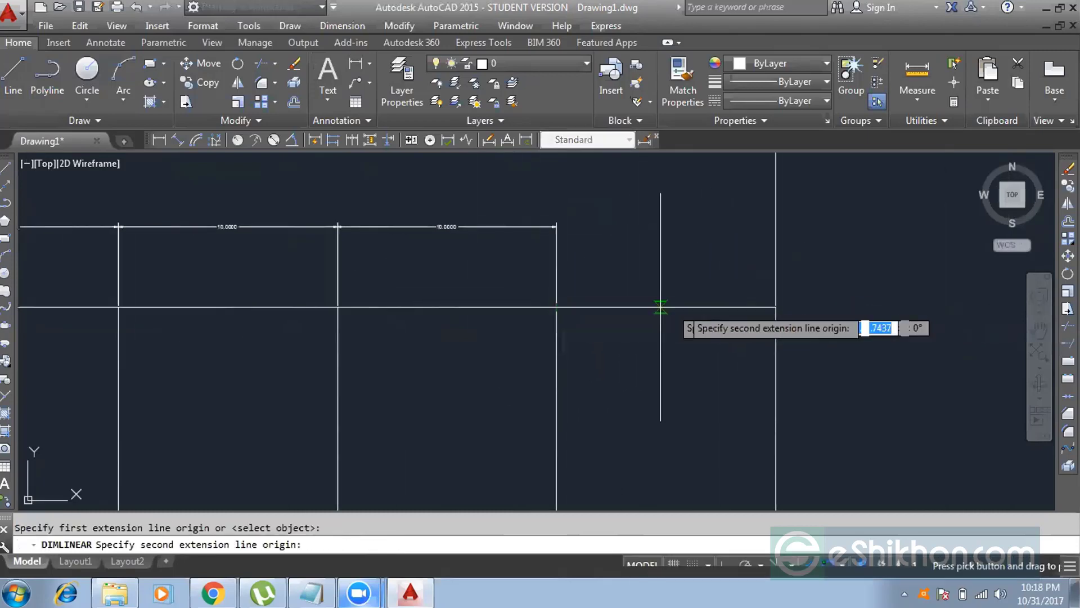
left_click(776, 307)
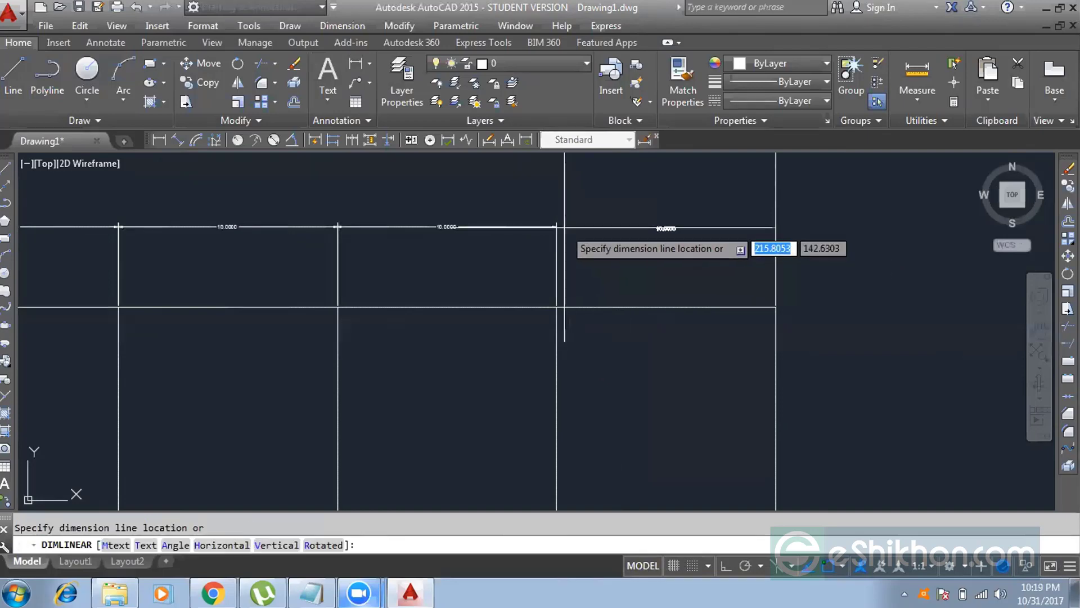
left_click(641, 228)
key("Escape")
Move the view to empty space beside the striped rectangle and start a new rectangle
scroll(641, 228, "up", 8)
scroll(561, 219, "down", 6)
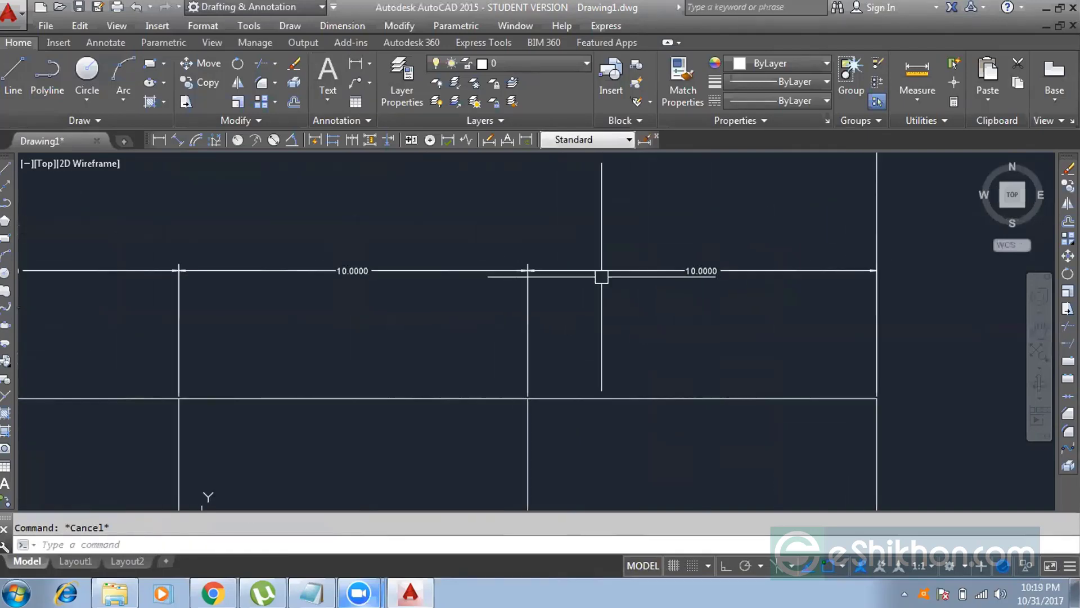
scroll(349, 276, "up", 5)
scroll(692, 301, "down", 4)
middle_click_drag(293, 282, 375, 281)
mouse_move(208, 289)
middle_mouse_down()
mouse_move(285, 309)
mouse_move(364, 365)
middle_mouse_up()
scroll(338, 354, "down", 3)
scroll(690, 343, "up", 1)
scroll(690, 343, "up", 2)
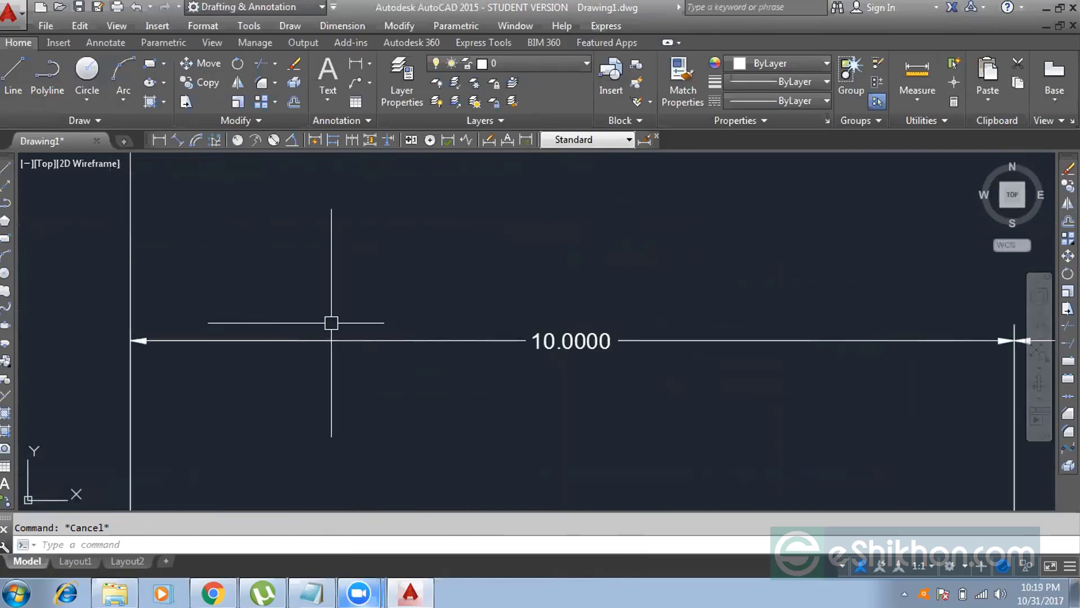
scroll(448, 321, "down", 3)
mouse_move(448, 321)
middle_mouse_down()
mouse_move(316, 318)
mouse_move(406, 256)
mouse_move(383, 248)
middle_mouse_up()
scroll(315, 318, "down", 5)
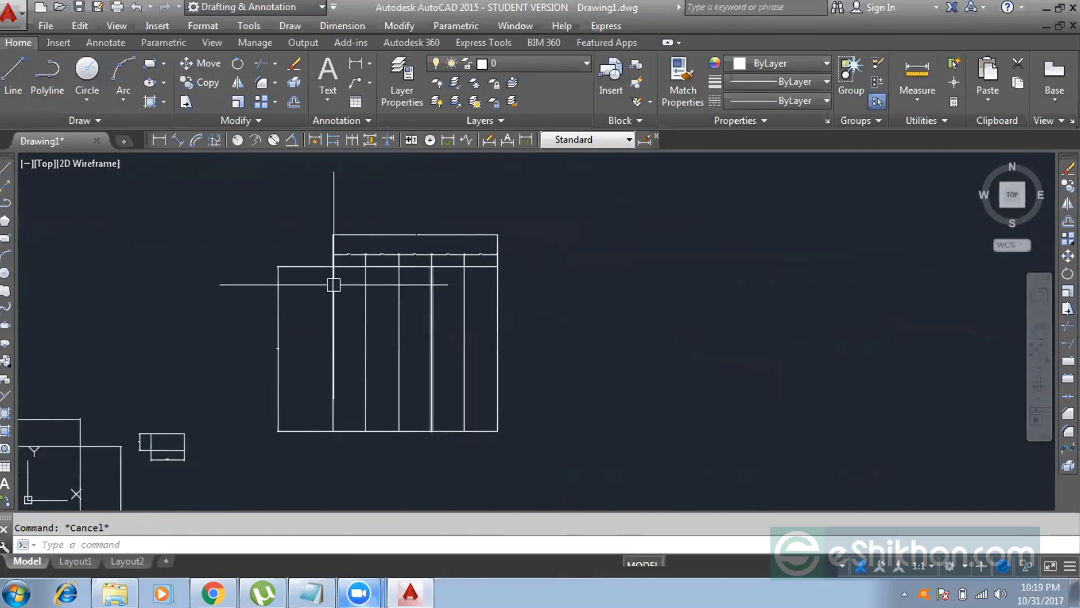
scroll(337, 285, "up", 3)
scroll(606, 340, "down", 5)
middle_click_drag(606, 340, 313, 261)
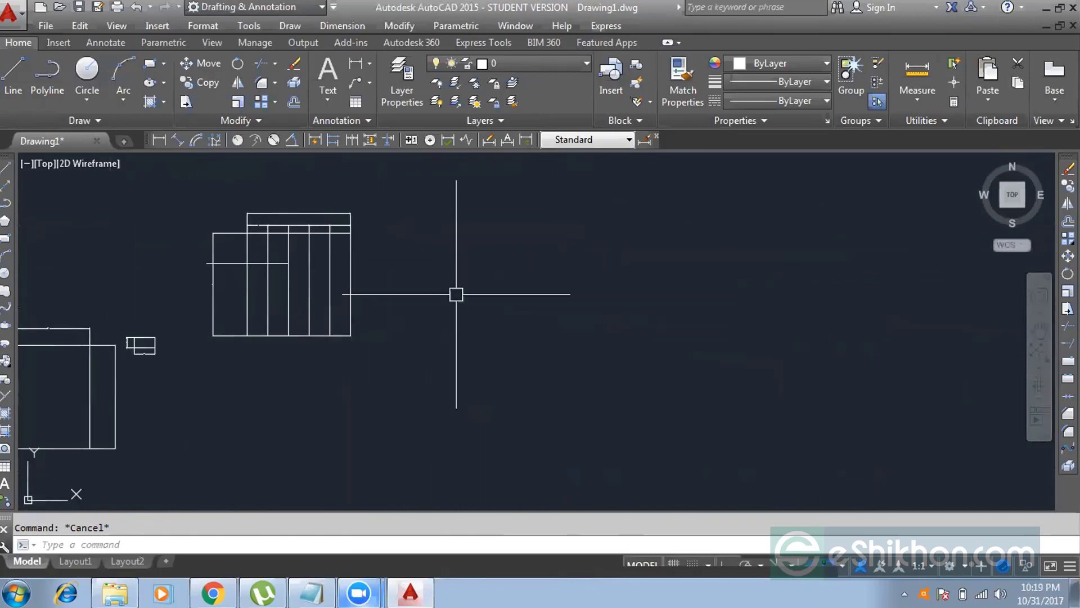
key("Return")
Draw a second rectangle in empty space to the right of the striped one
left_click(438, 264)
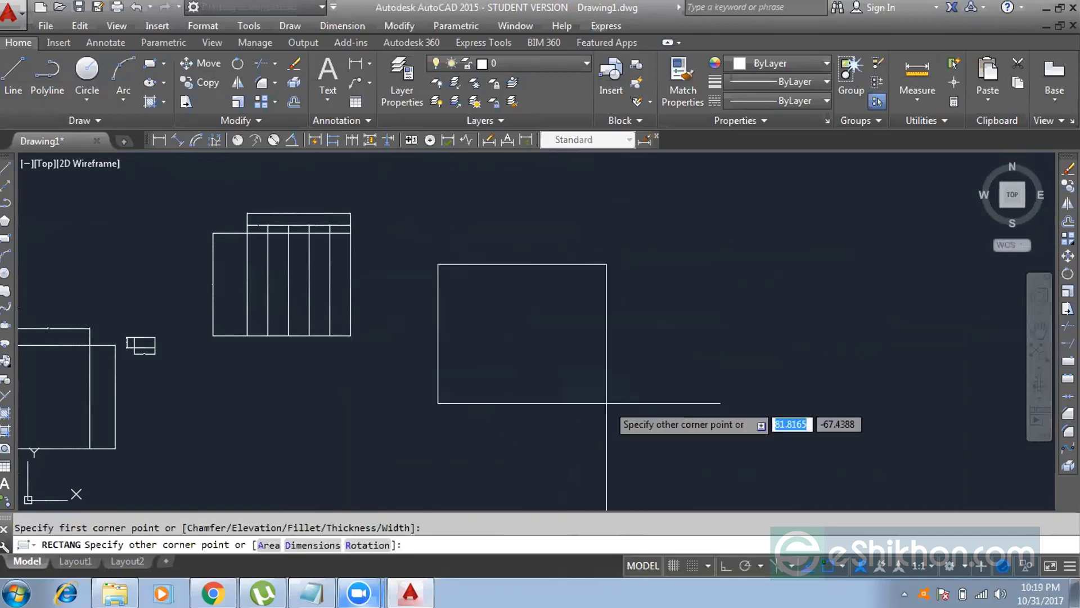
left_click(638, 424)
key("Escape")
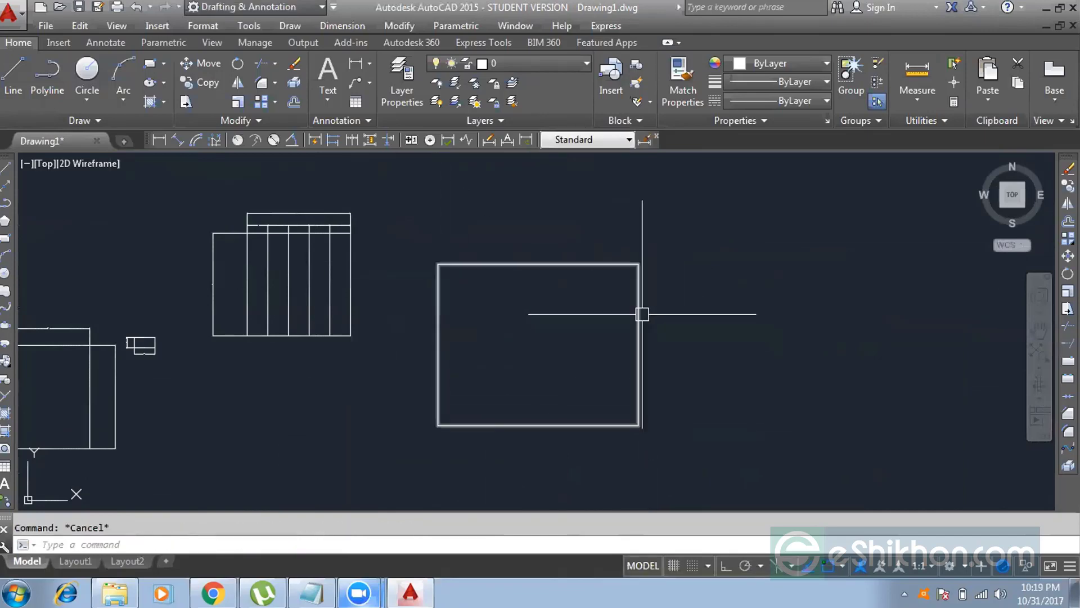
left_click(684, 299)
left_click(603, 314)
key("Escape")
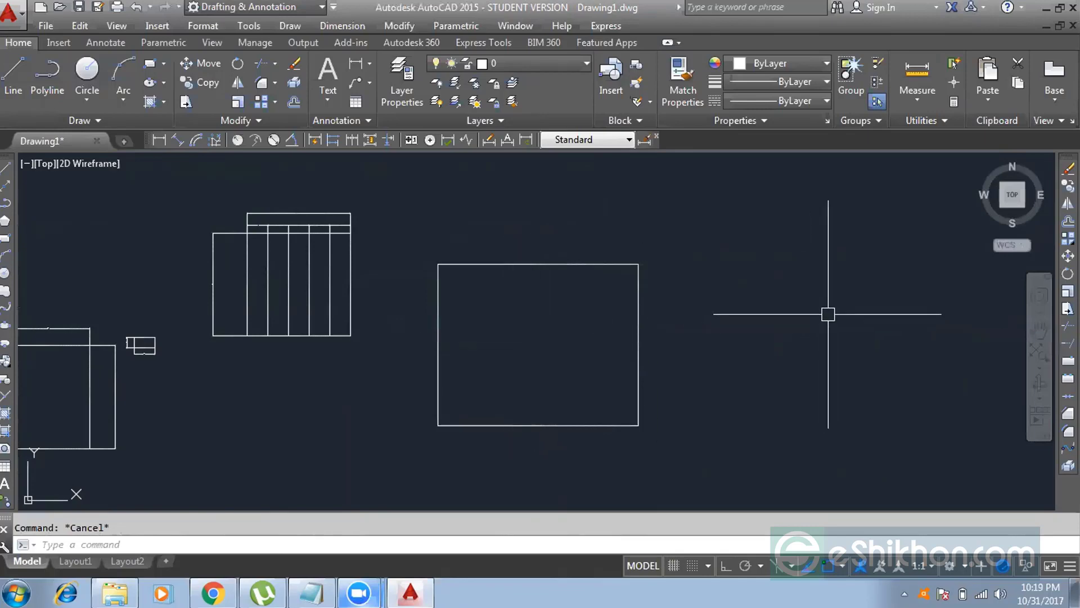
type("o")
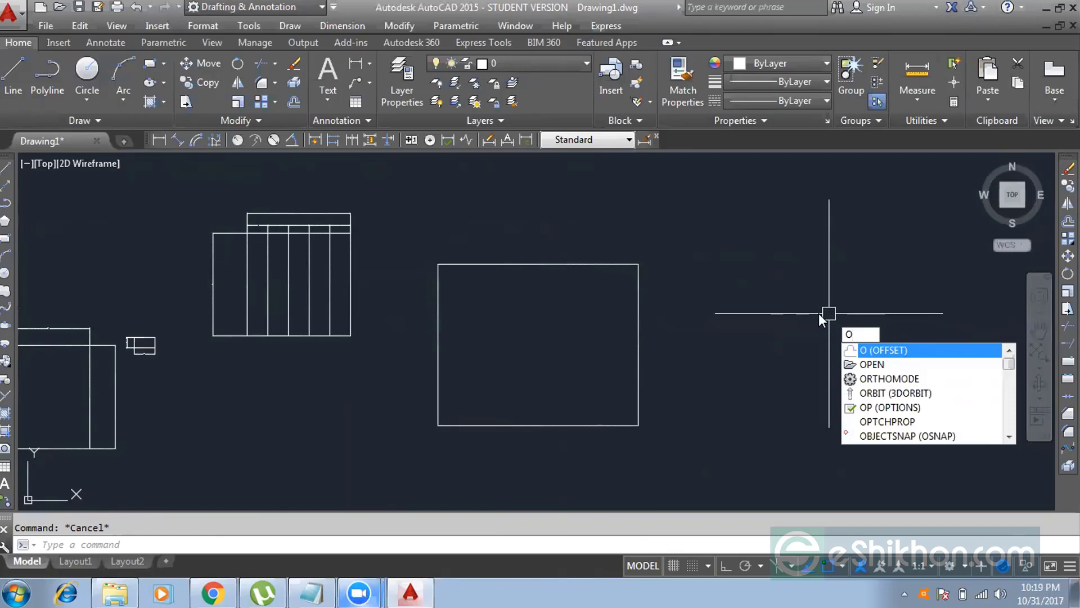
Offset the new rectangle inward at distance 15, then offset that inner copy inward again
key("Return")
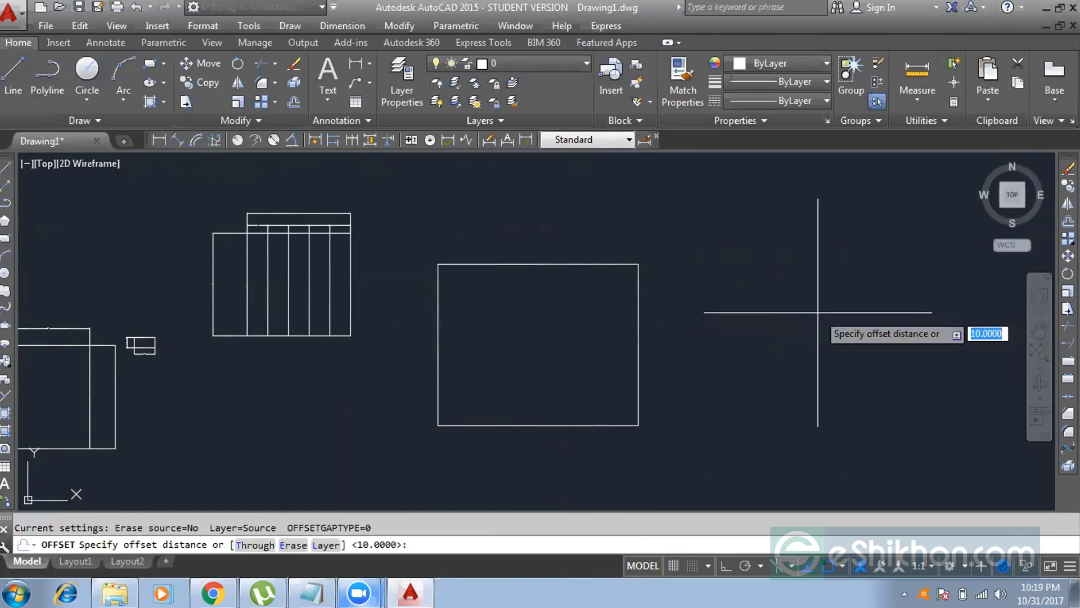
type("15")
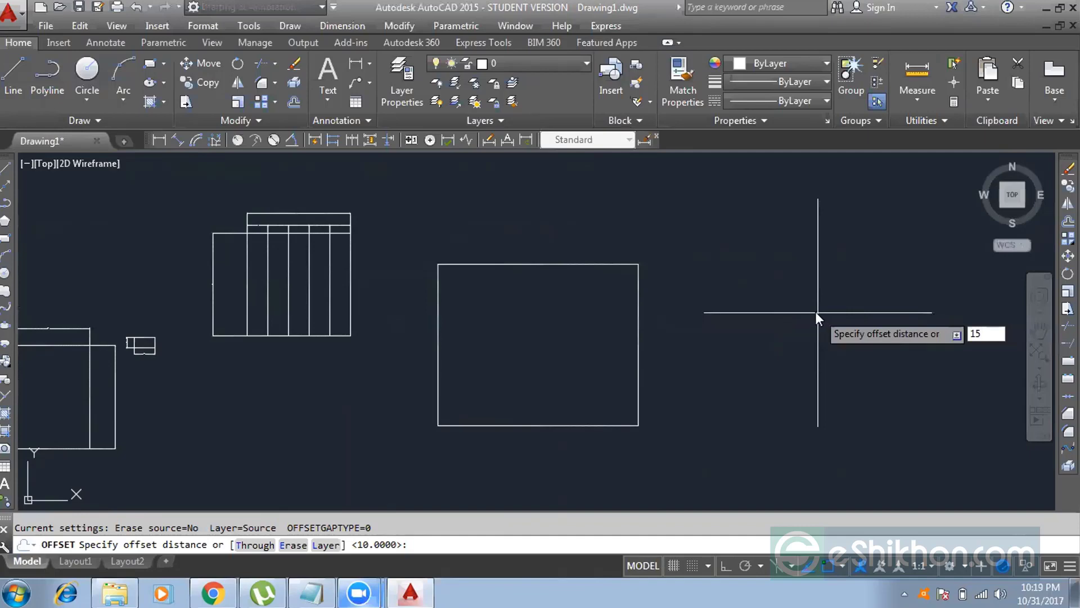
key("Return")
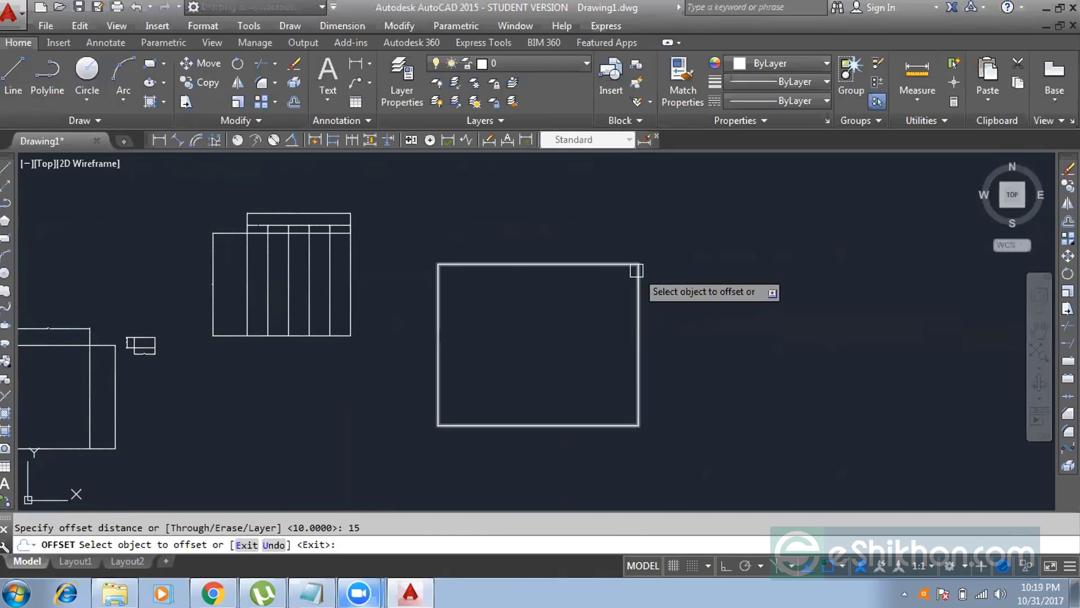
left_click(612, 264)
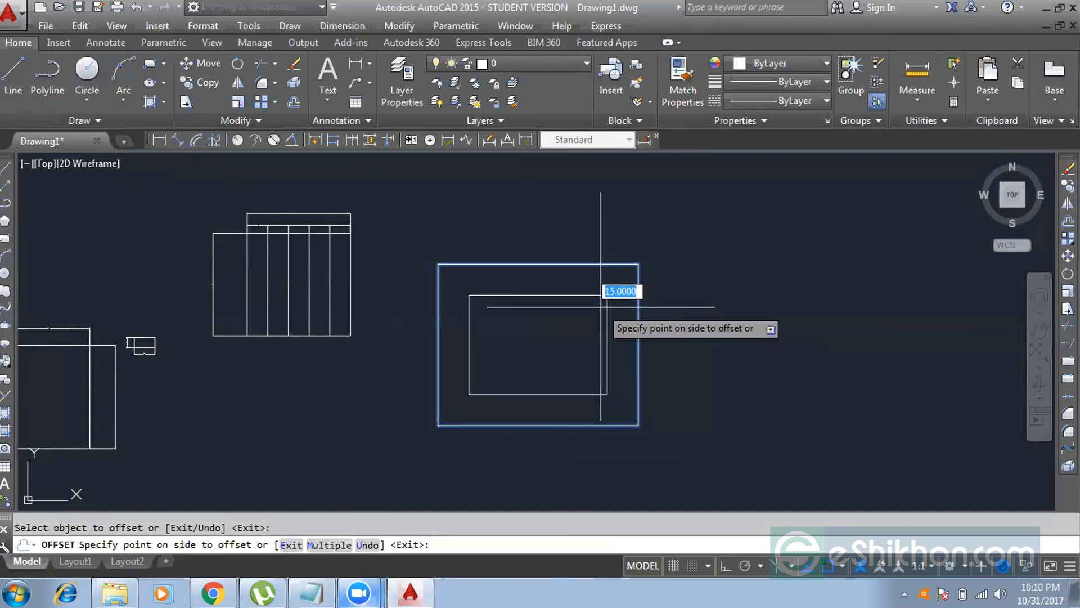
left_click(573, 320)
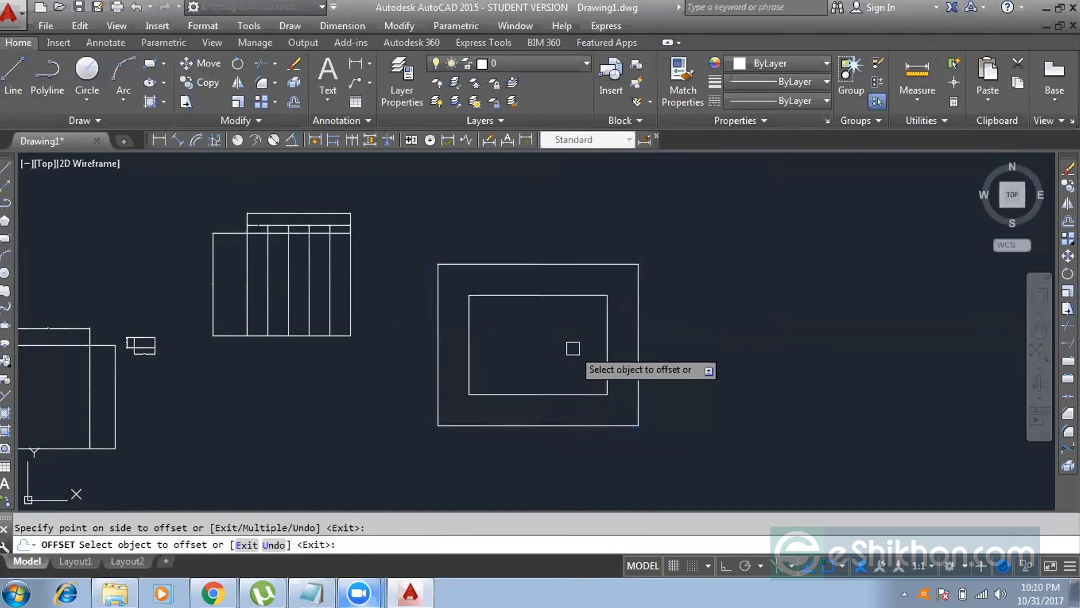
left_click(569, 295)
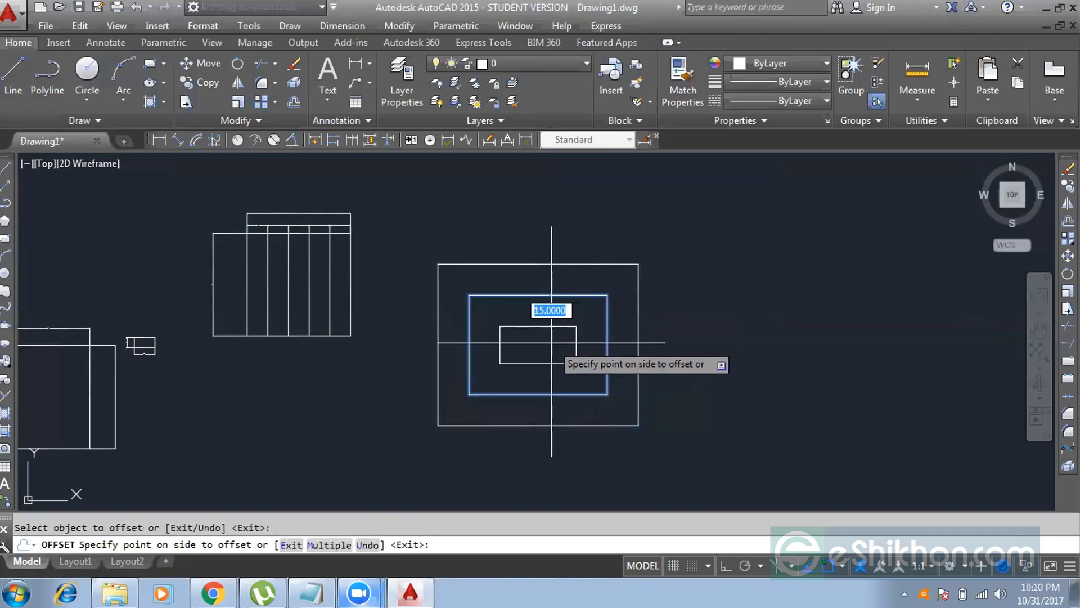
left_click(557, 325)
scroll(550, 333, "up", 4)
left_click(550, 301)
left_click(550, 302)
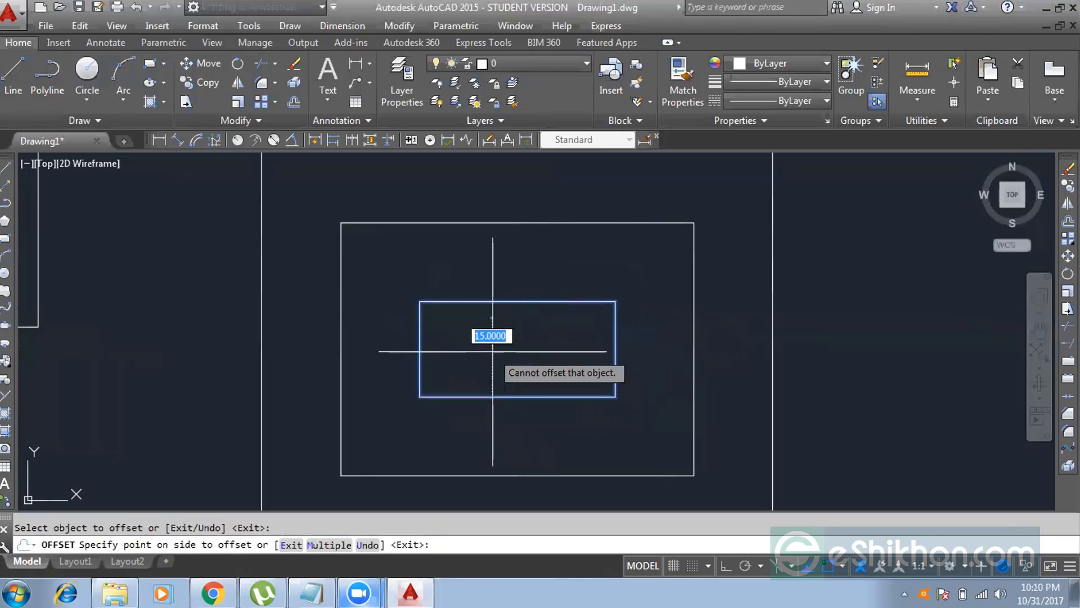
scroll(522, 351, "down", 2)
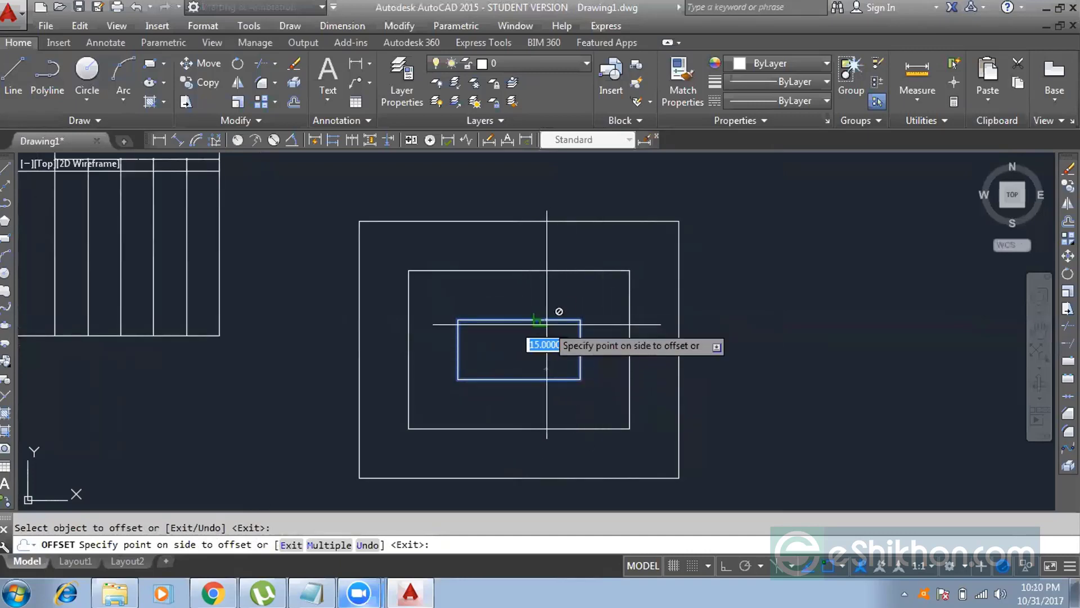
key("Escape")
scroll(621, 302, "down", 3)
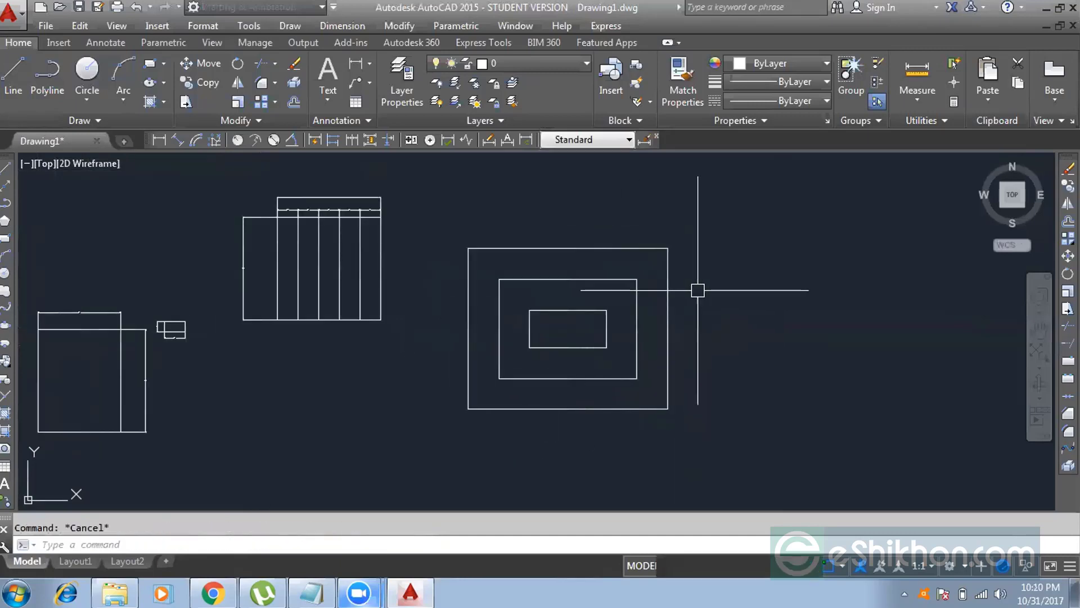
scroll(559, 301, "up", 1)
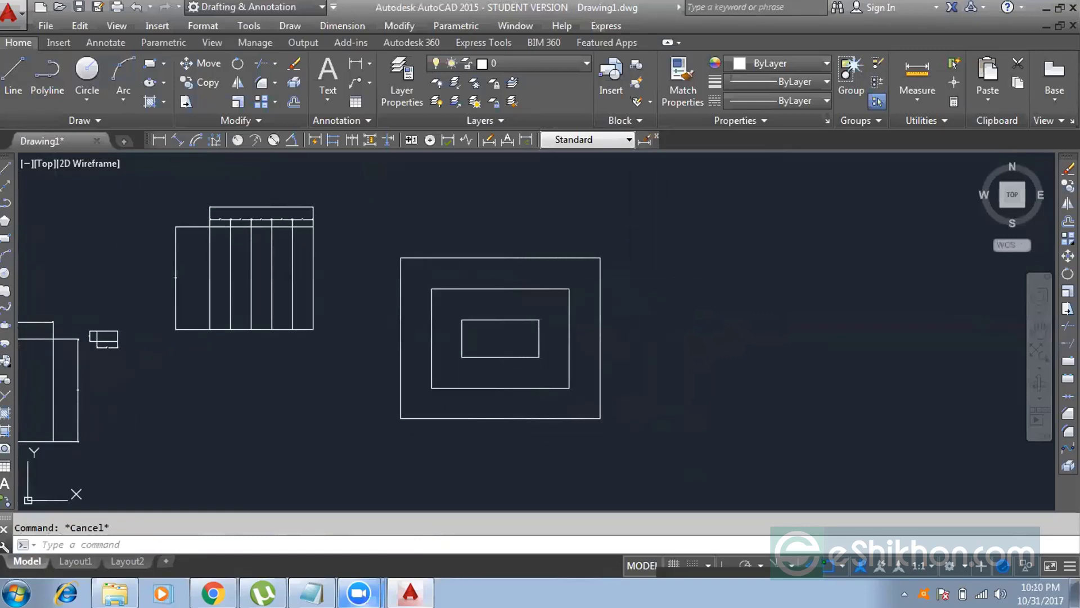
key("Return")
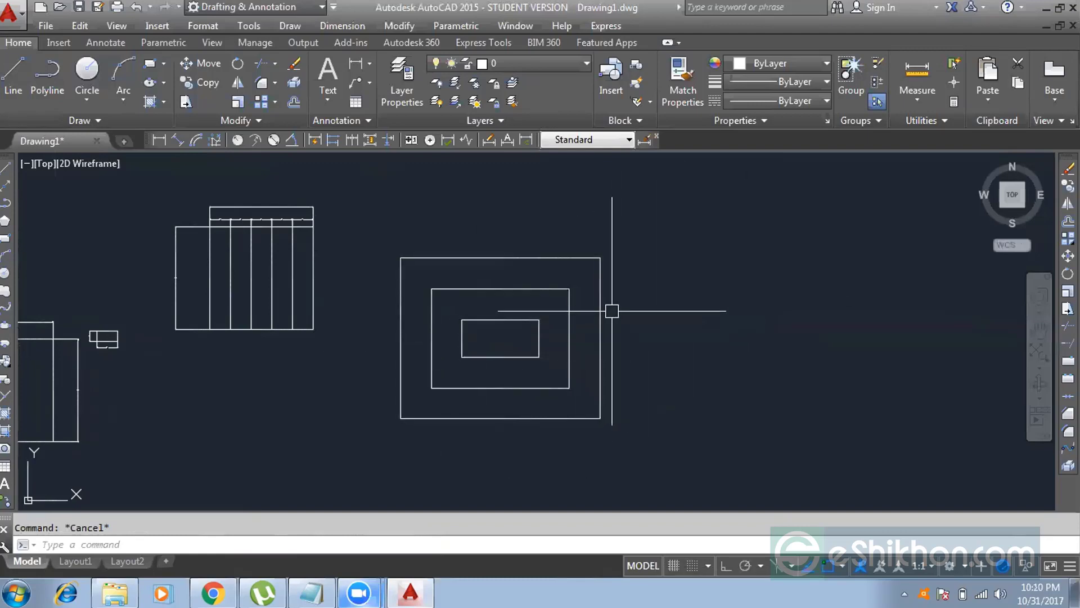
type("re")
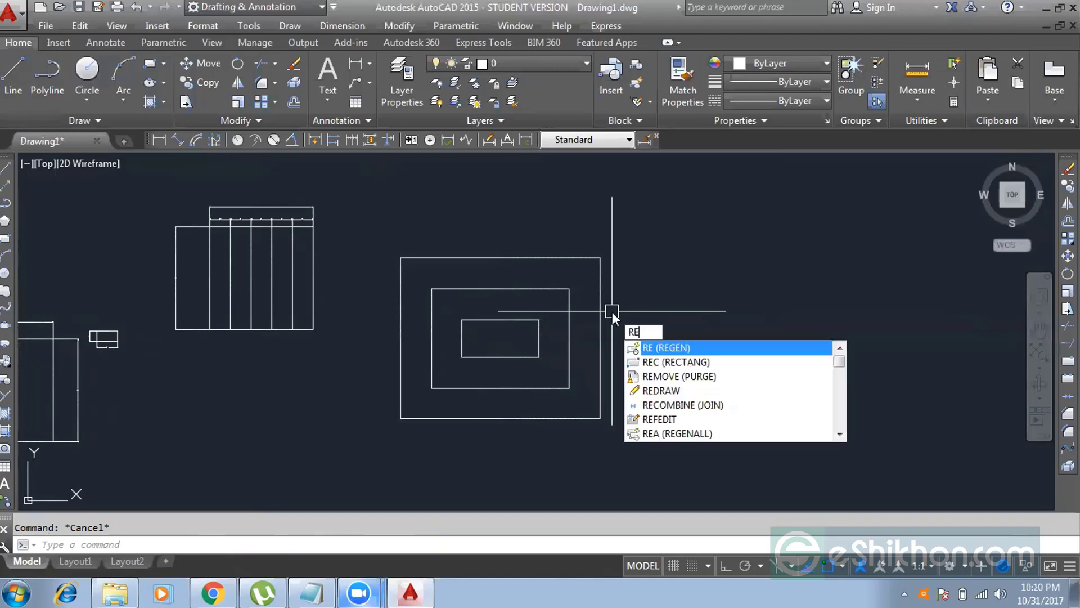
key("Return")
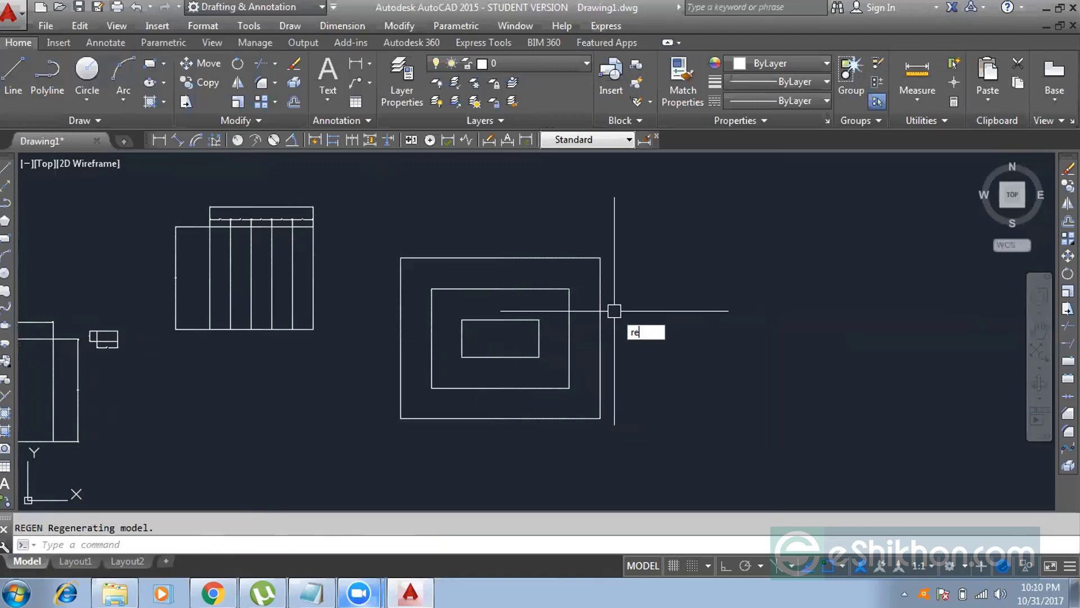
key("Escape")
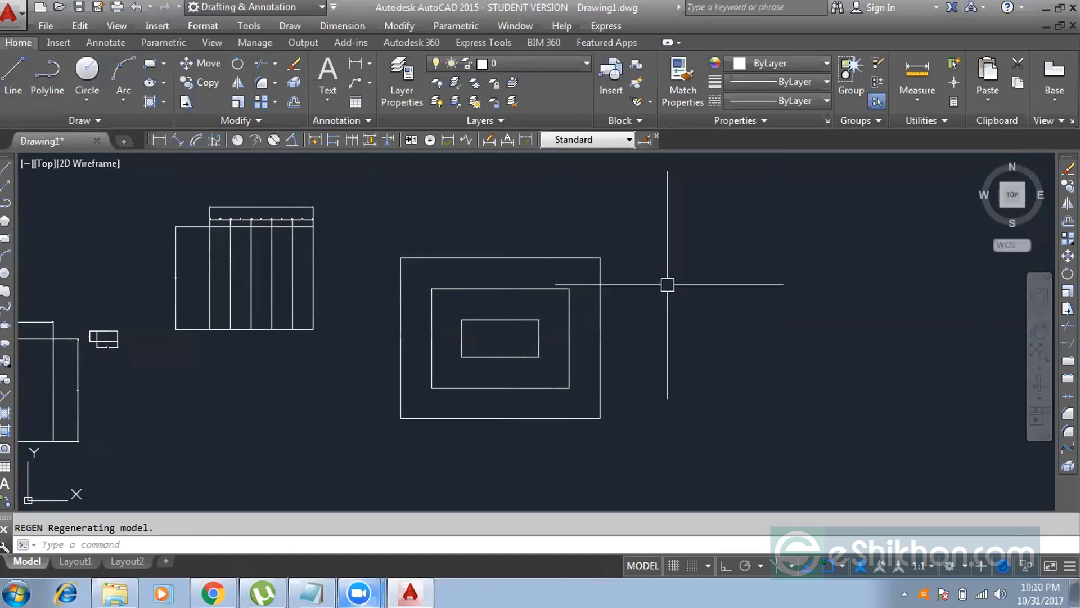
scroll(670, 290, "down", 5)
middle_click_drag(717, 295, 436, 301)
scroll(436, 301, "up", 4)
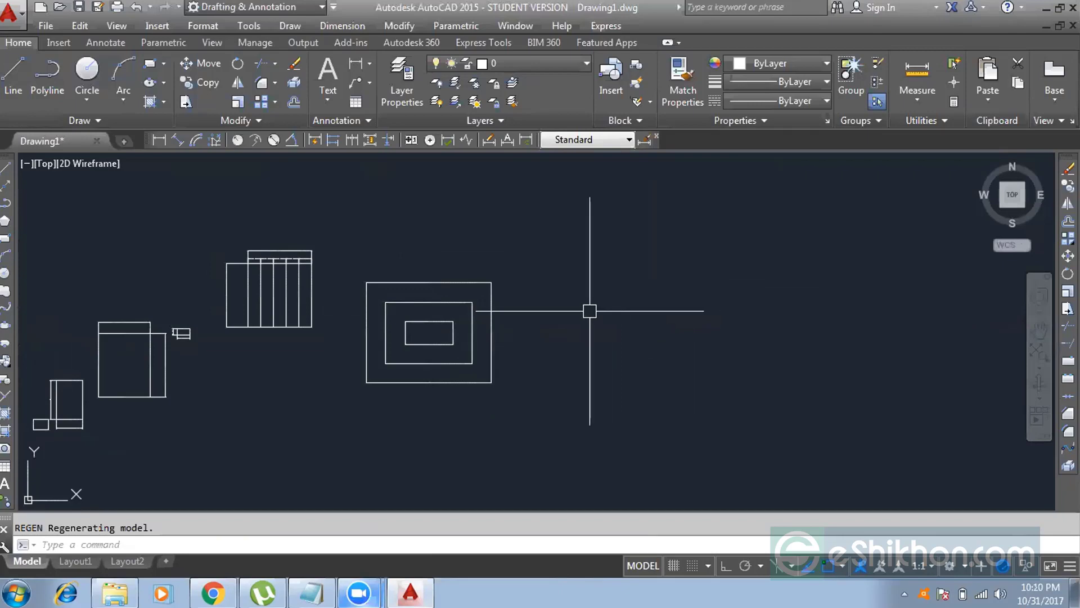
middle_click_drag(248, 297, 372, 298)
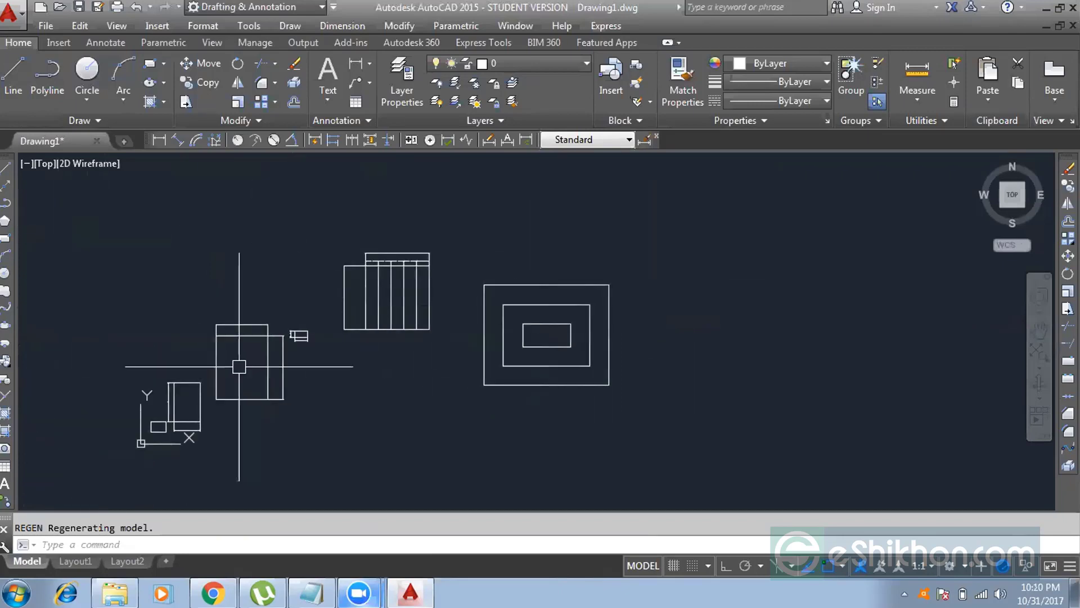
scroll(406, 276, "up", 2)
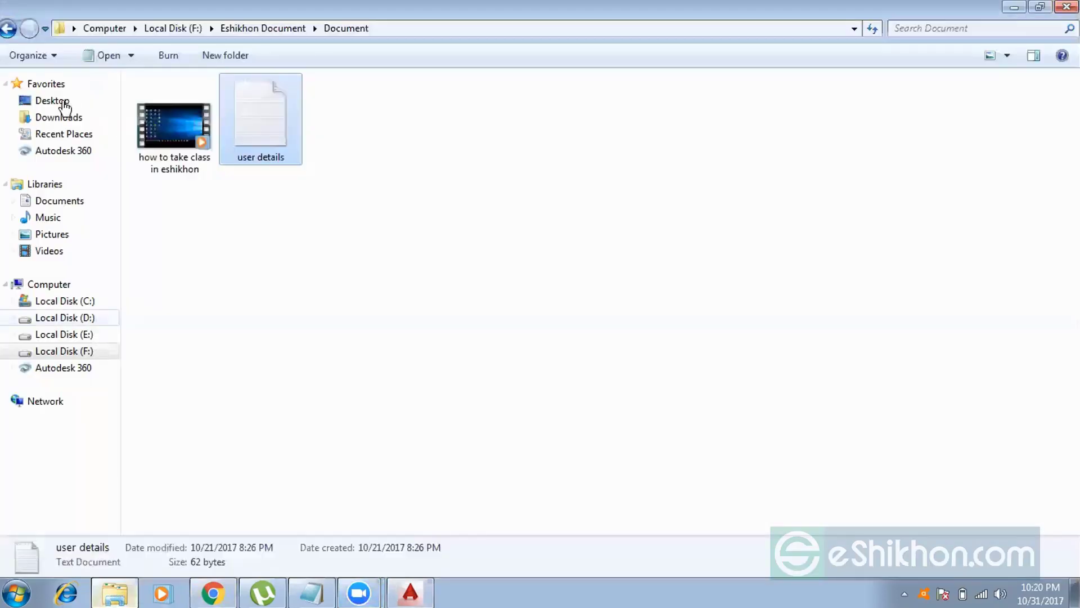
Go to the Downloads folder and open the CAD-Batch-173-3 assignment PDF
left_click(63, 102)
left_click(72, 117)
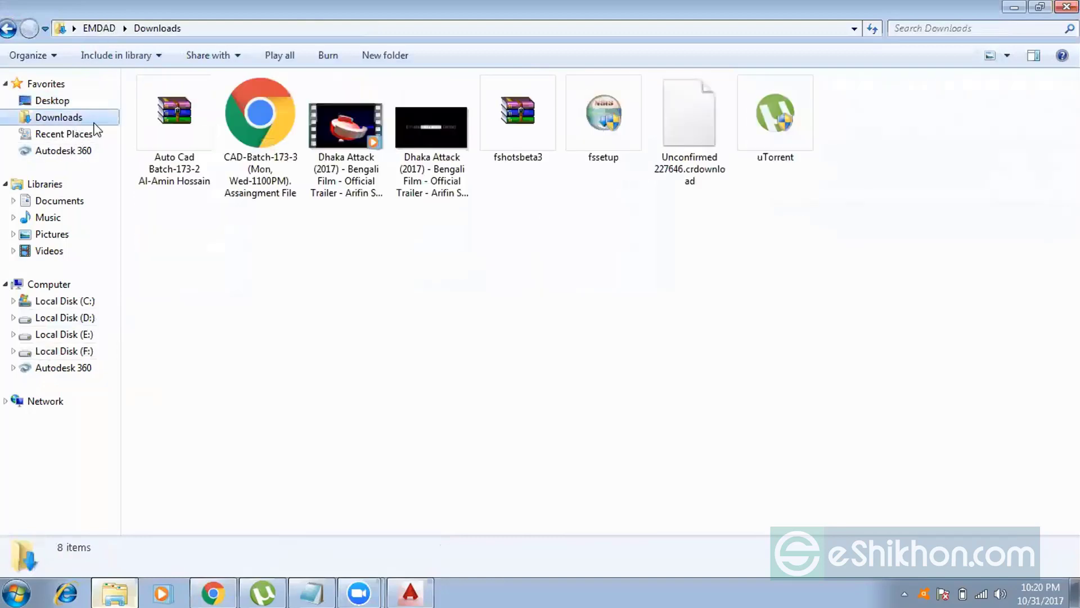
double_click(265, 169)
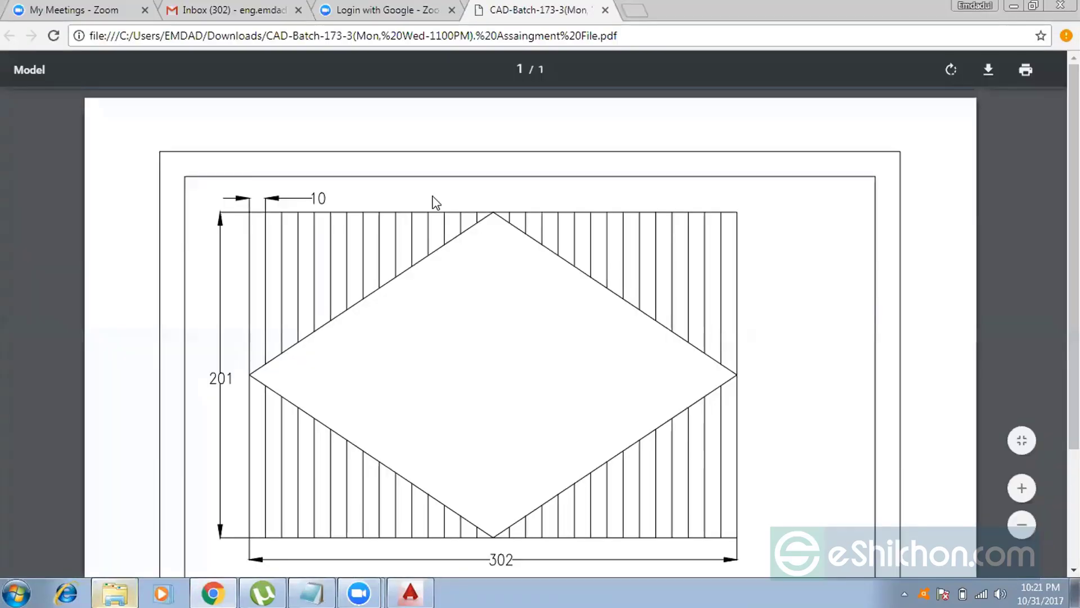
Review the PDF's 10, 201 and 302 dimensions, then return to AutoCAD
scroll(437, 203, "down", 3)
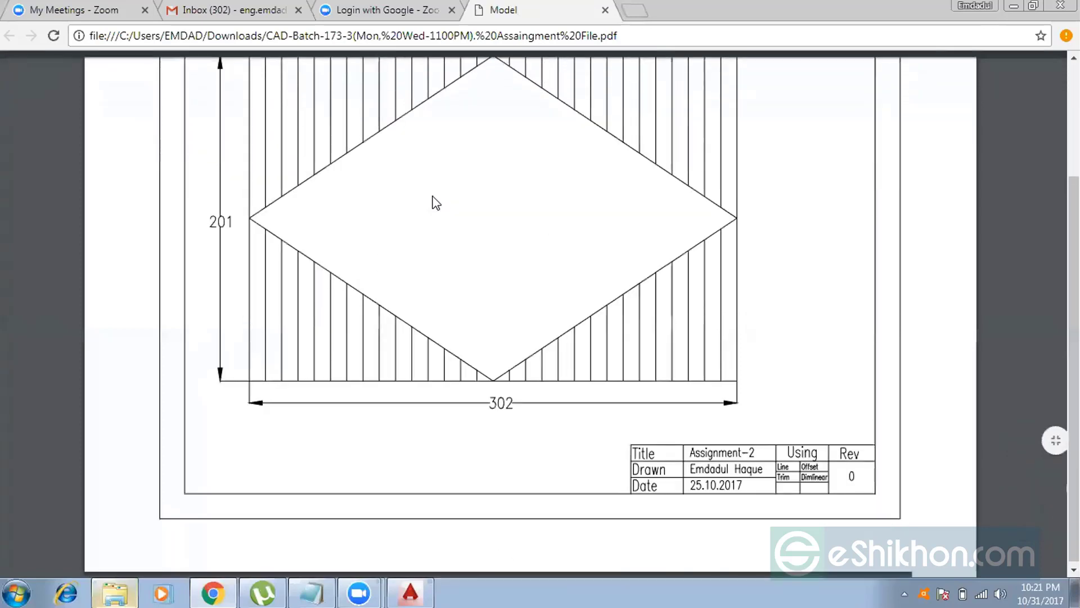
scroll(436, 202, "up", 2)
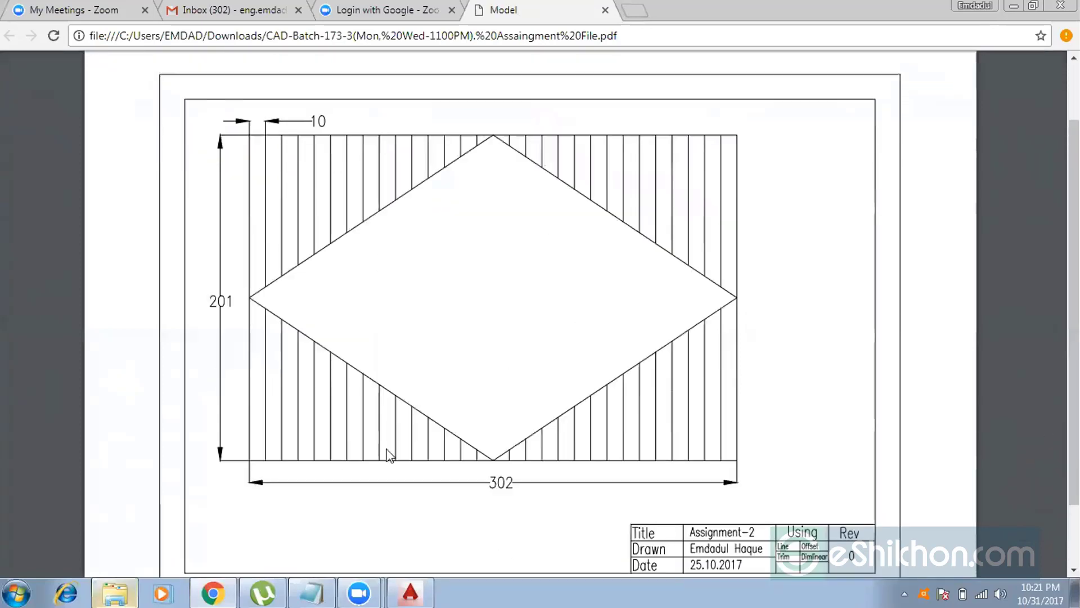
left_click(410, 592)
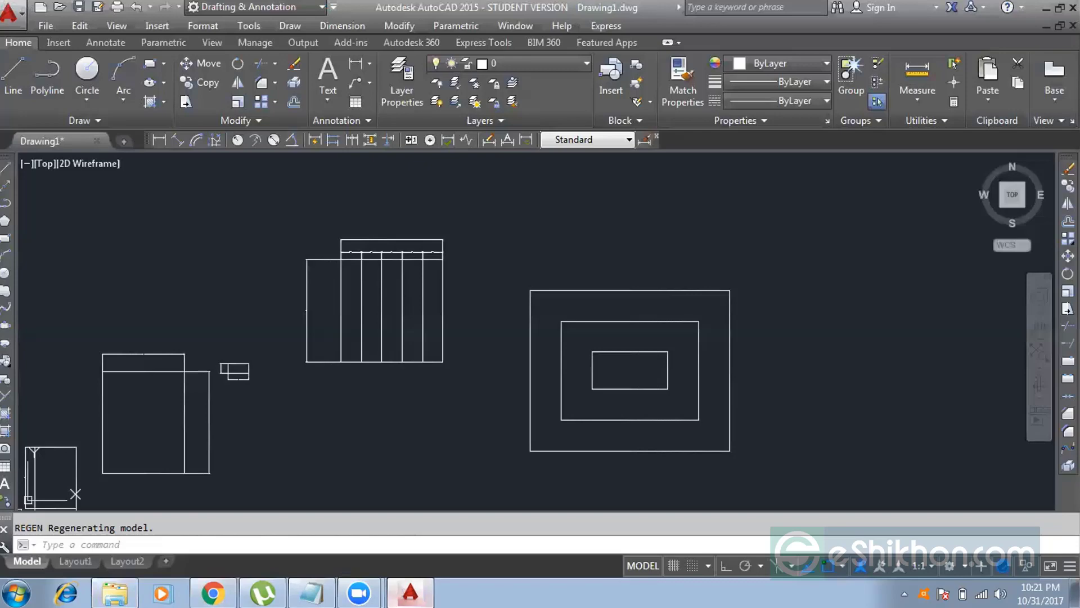
scroll(776, 258, "down", 2)
middle_click_drag(777, 258, 372, 256)
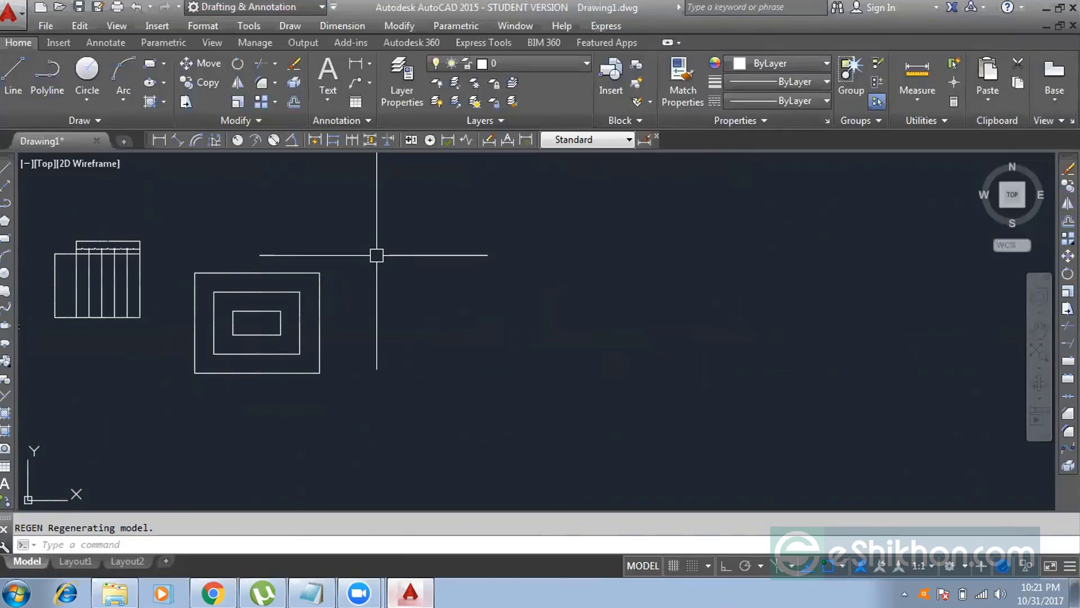
key("Escape")
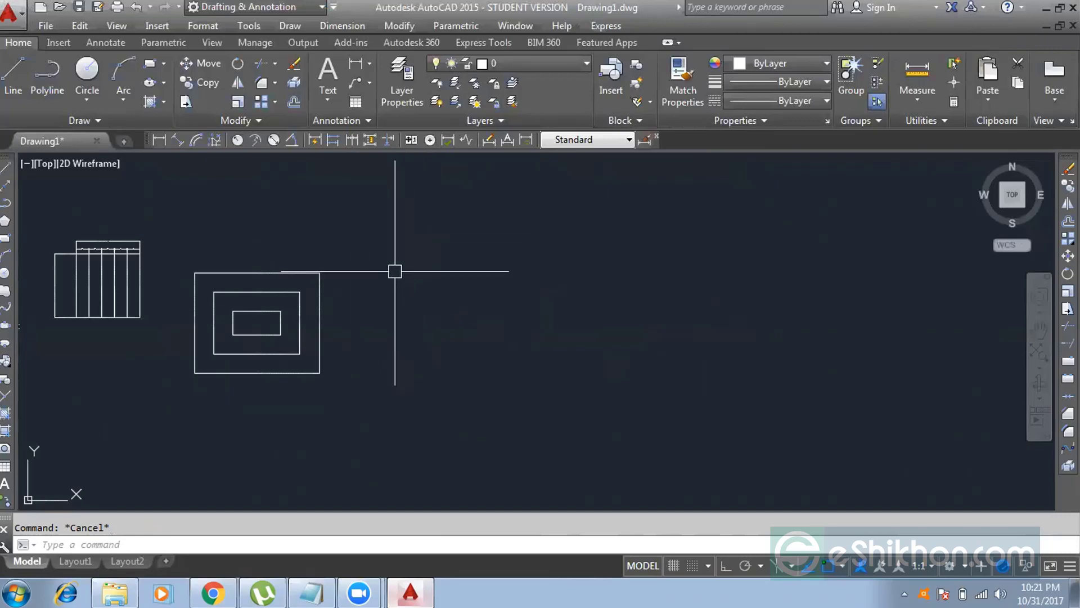
scroll(205, 229, "up", 8)
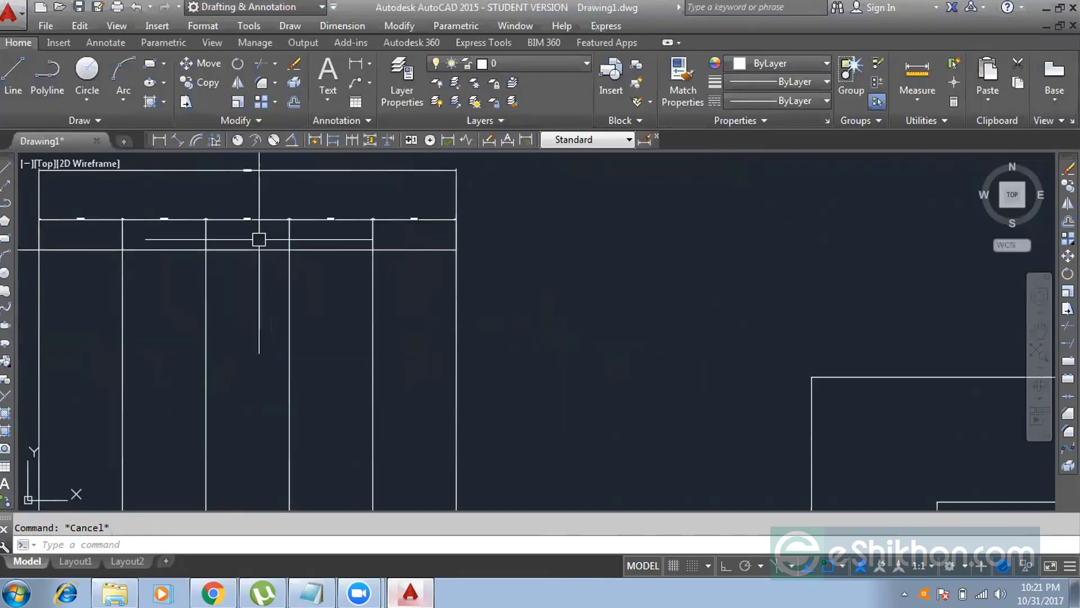
scroll(253, 247, "down", 3)
scroll(285, 301, "up", 1)
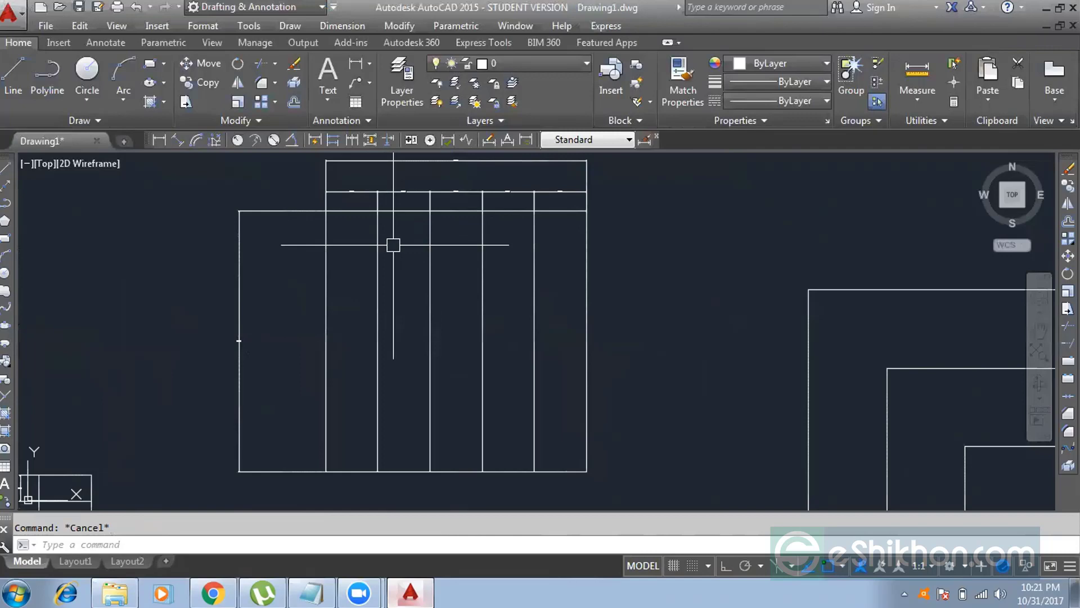
middle_click_drag(496, 245, 438, 246)
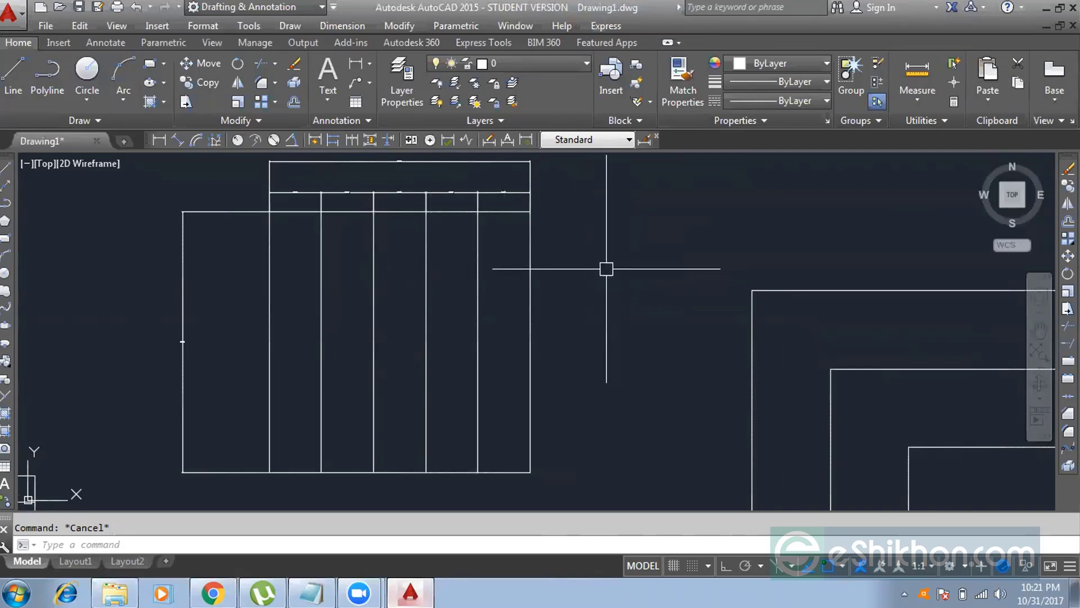
Offset the top horizontal line repeatedly at 5-unit spacing down to the rectangle's bottom
type("o")
key("Return")
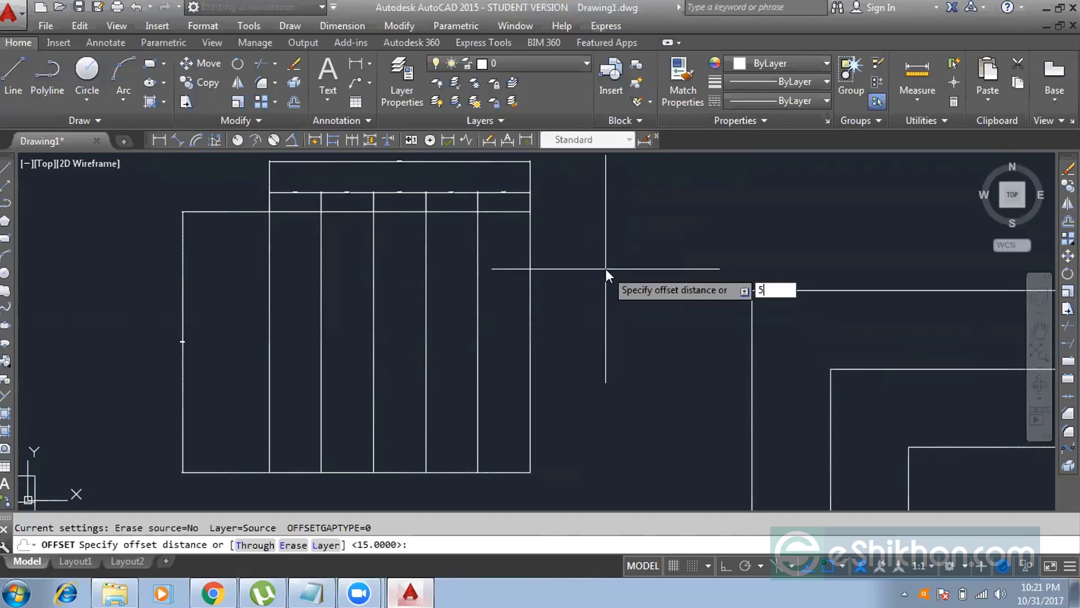
key("Return")
left_click(503, 212)
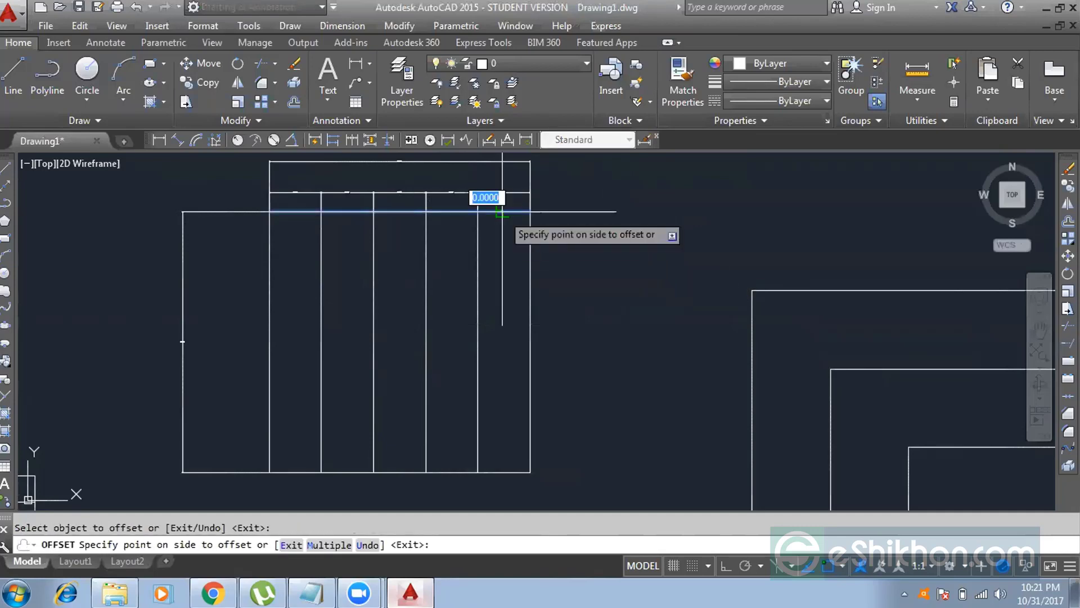
left_click(507, 241)
left_click(503, 238)
left_click(504, 260)
left_click(503, 263)
left_click(503, 288)
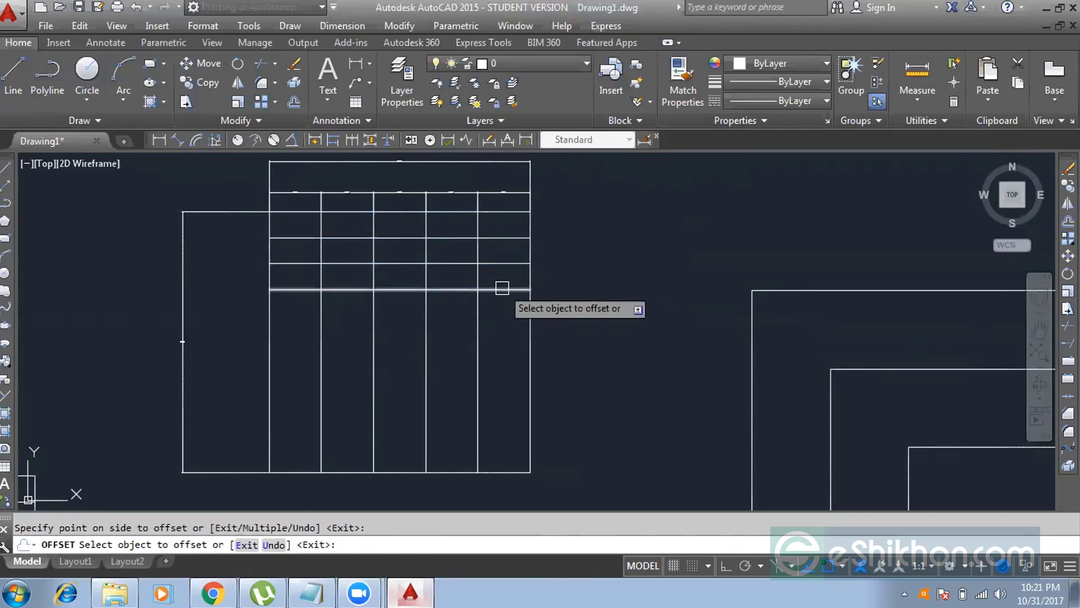
left_click(503, 290)
left_click(501, 332)
left_click(501, 315)
left_click(501, 345)
left_click(502, 342)
left_click(508, 389)
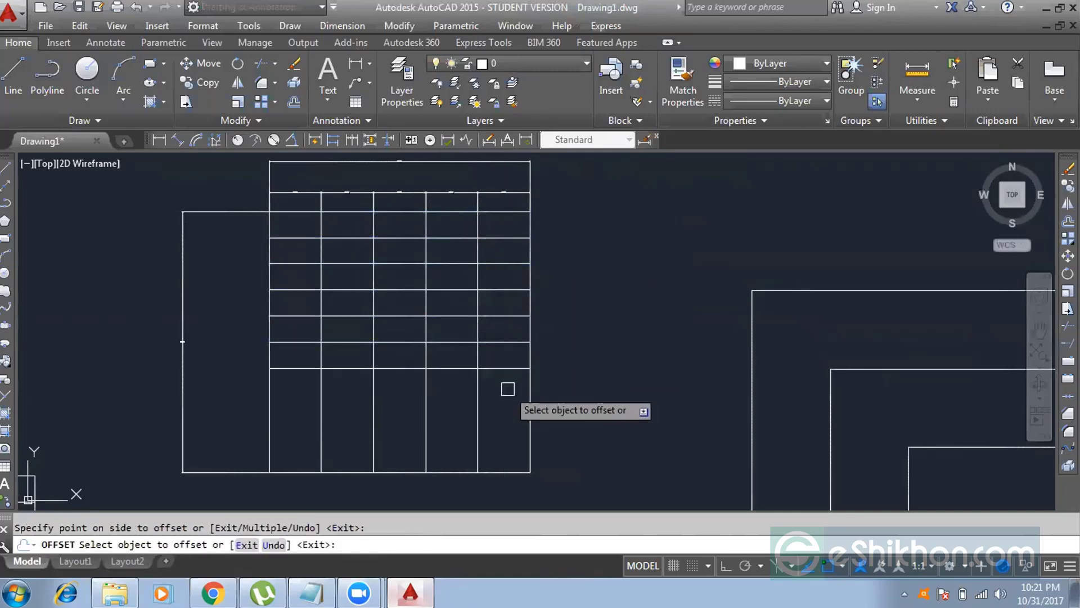
left_click(508, 369)
left_click(508, 416)
left_click(506, 394)
left_click(506, 427)
left_click(507, 420)
left_click(509, 439)
left_click(508, 451)
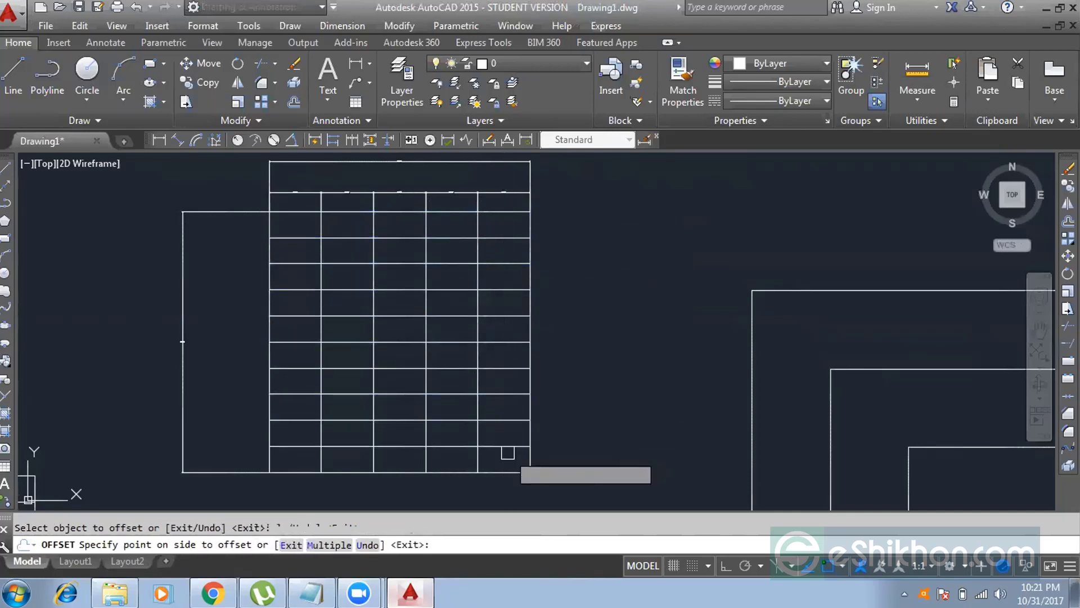
key("Escape")
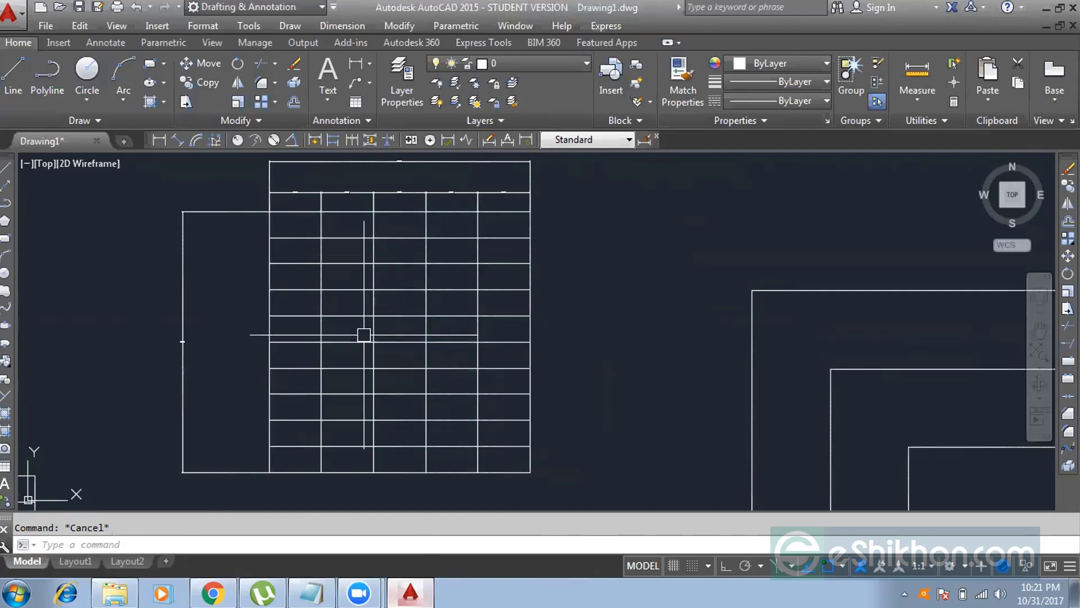
Zoom in on the grid and check two horizontal grid lines by selecting, then deselecting them
scroll(371, 325, "up", 2)
scroll(513, 309, "down", 2)
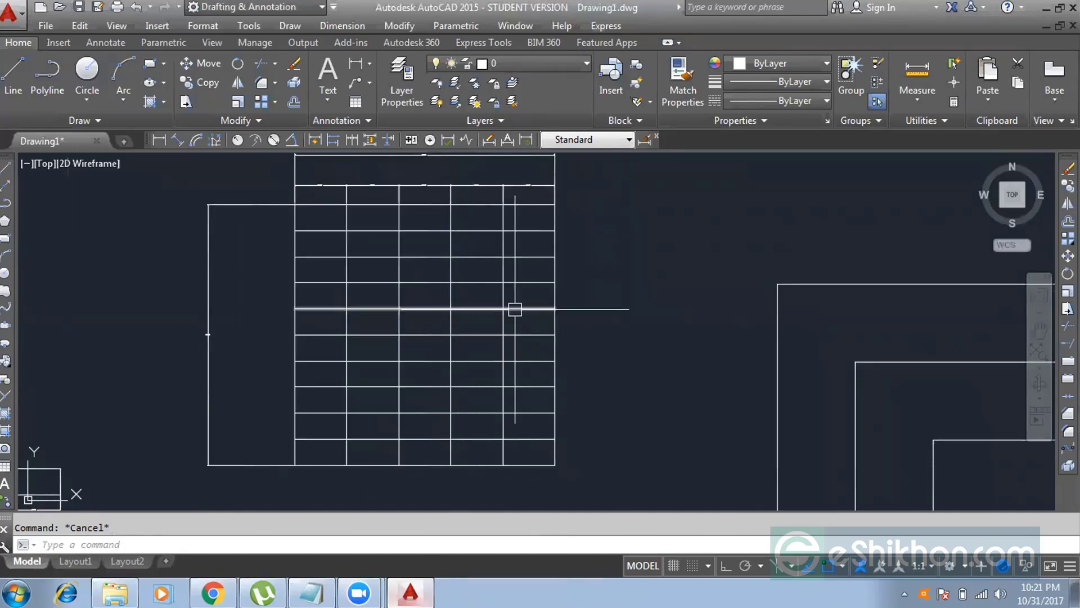
scroll(395, 331, "up", 2)
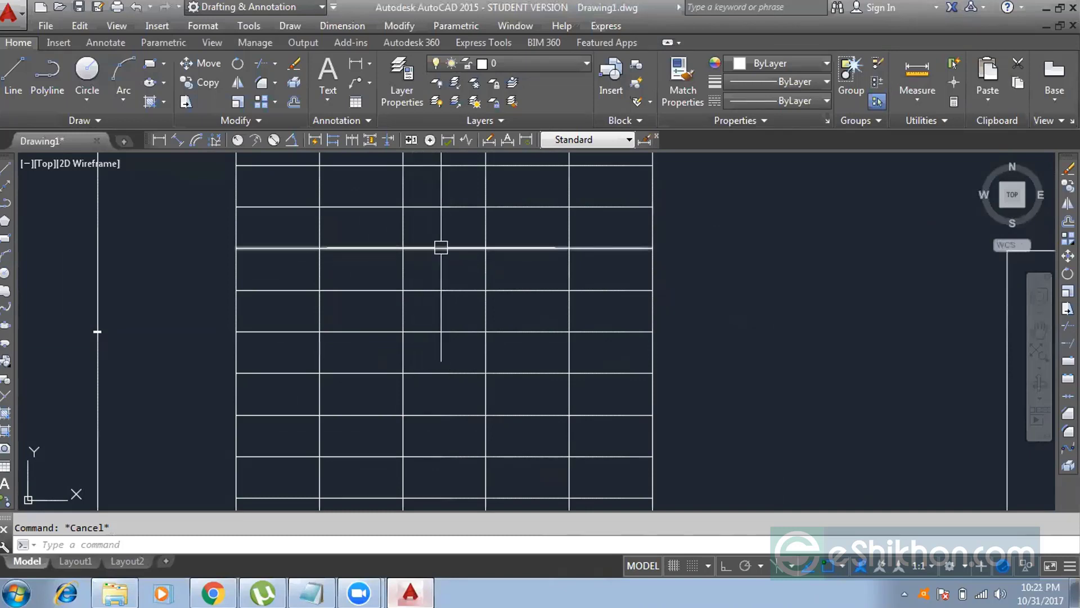
left_click(444, 290)
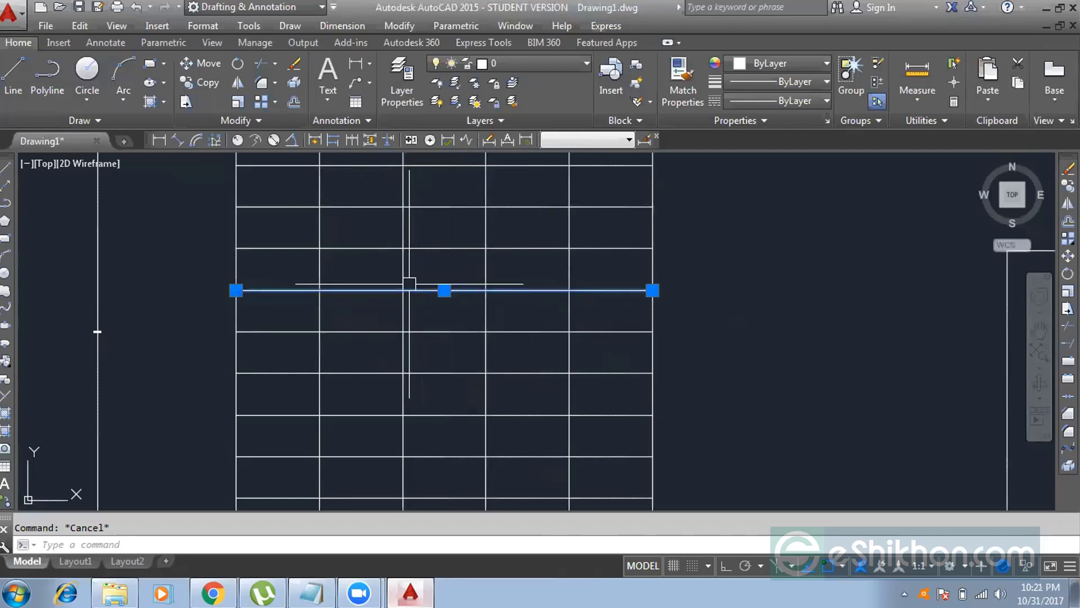
key("Escape")
left_click(501, 248)
key("Escape")
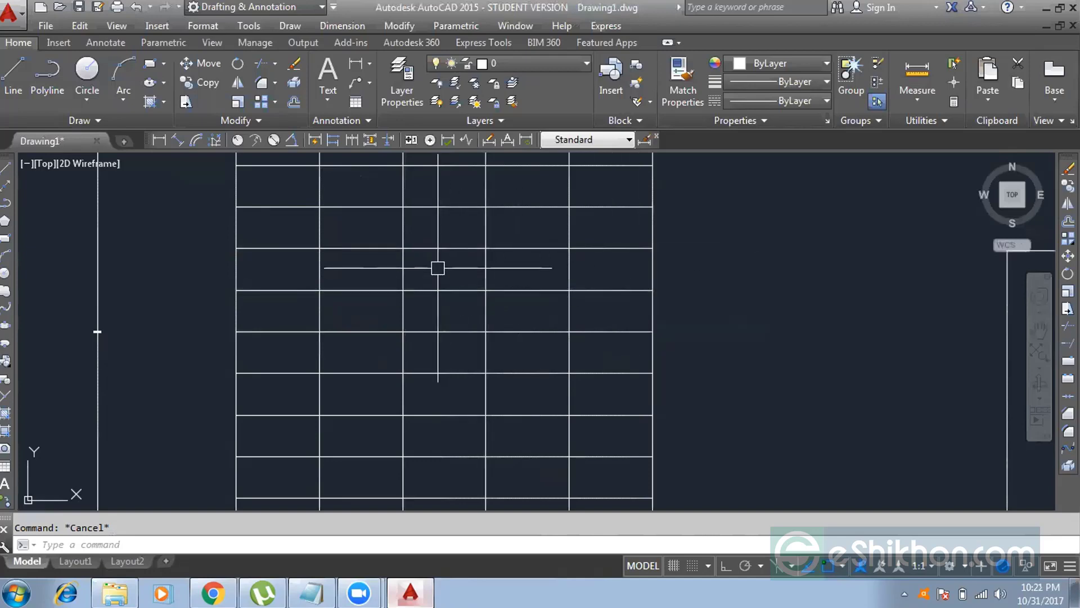
scroll(417, 249, "up", 5)
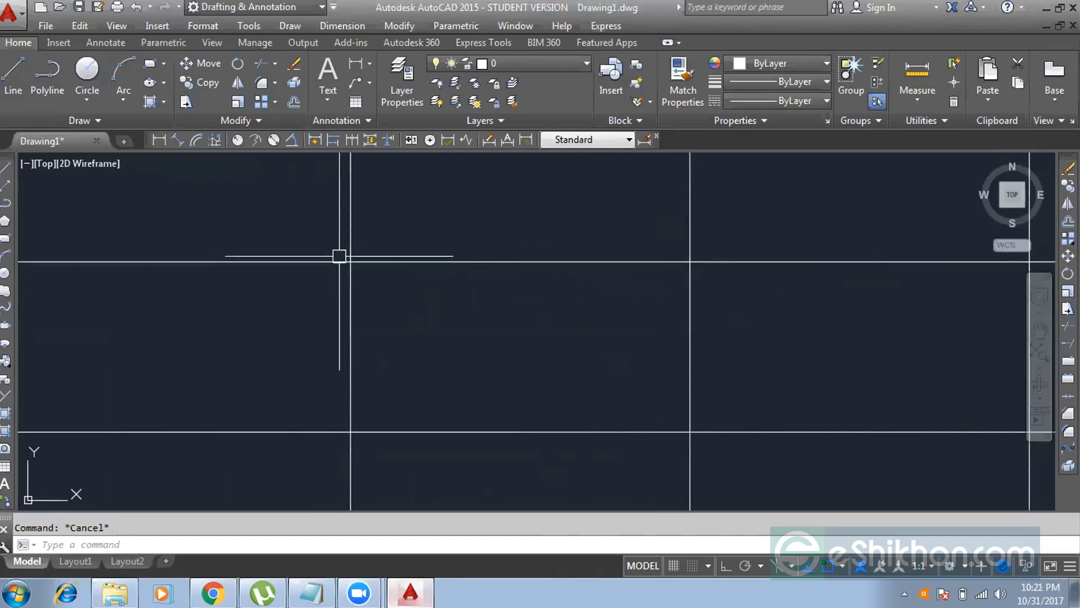
mouse_move(347, 258)
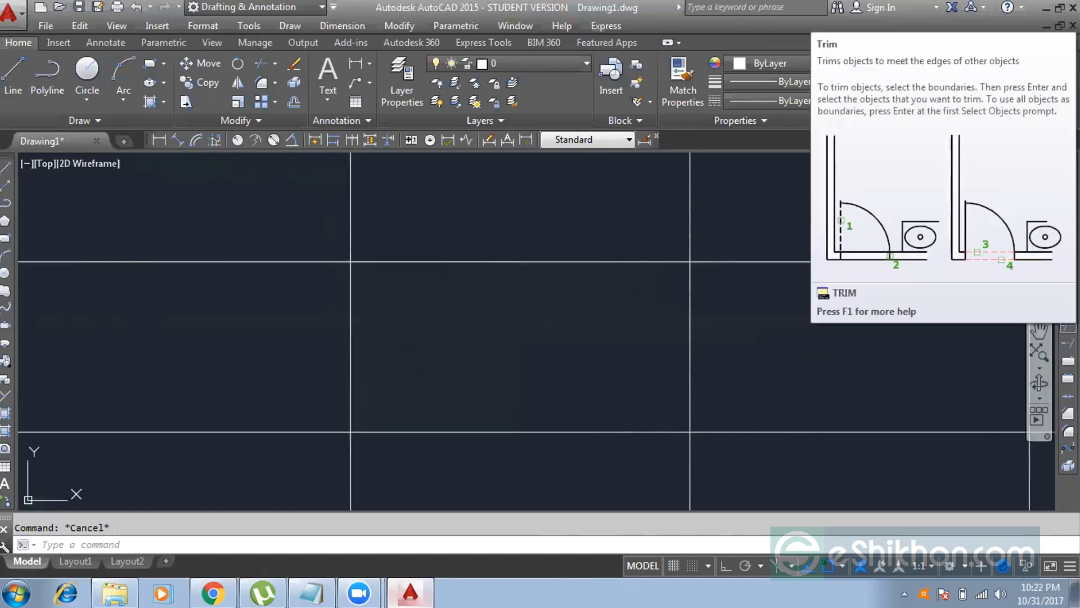
Start Trim with all lines as cutting edges, panning the grid into view
left_click(1068, 326)
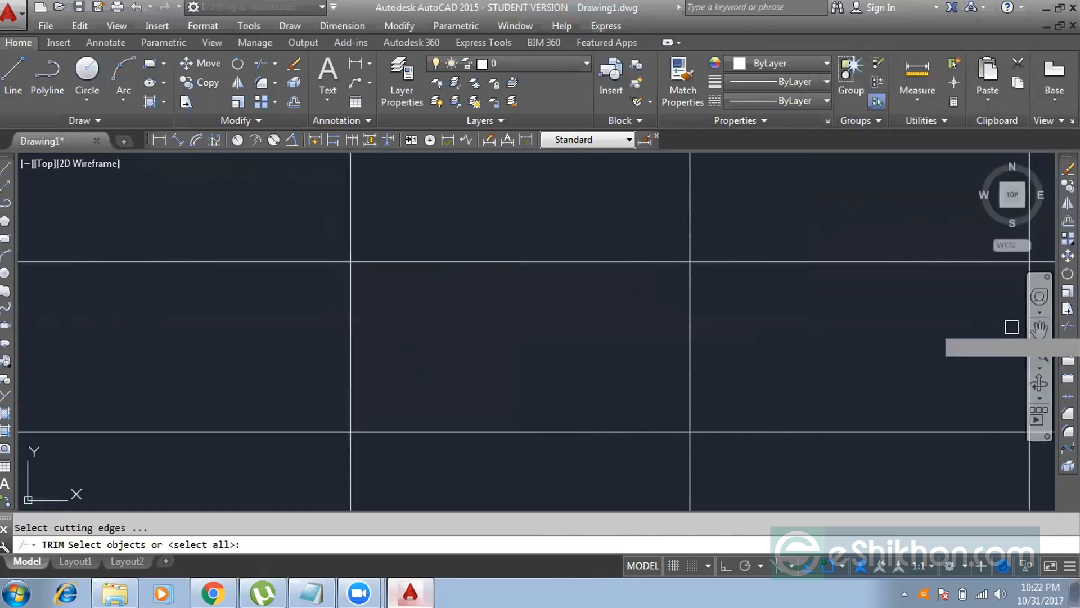
scroll(518, 323, "down", 2)
middle_click_drag(518, 323, 578, 307)
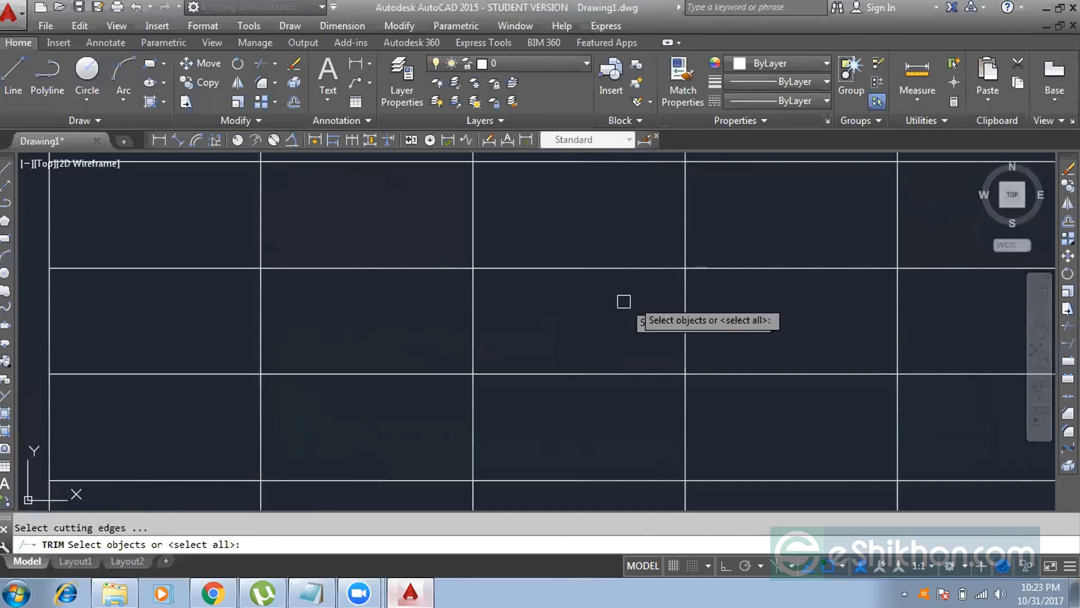
scroll(808, 289, "down", 3)
mouse_move(808, 290)
middle_mouse_down()
mouse_move(787, 290)
mouse_move(815, 290)
middle_mouse_up()
scroll(627, 294, "up", 4)
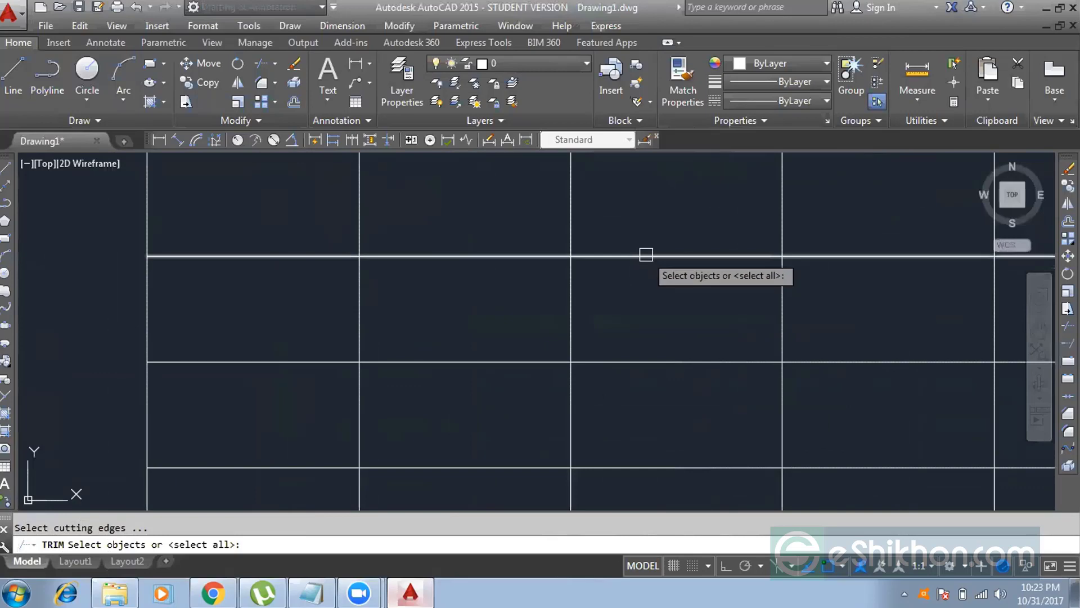
key("Return")
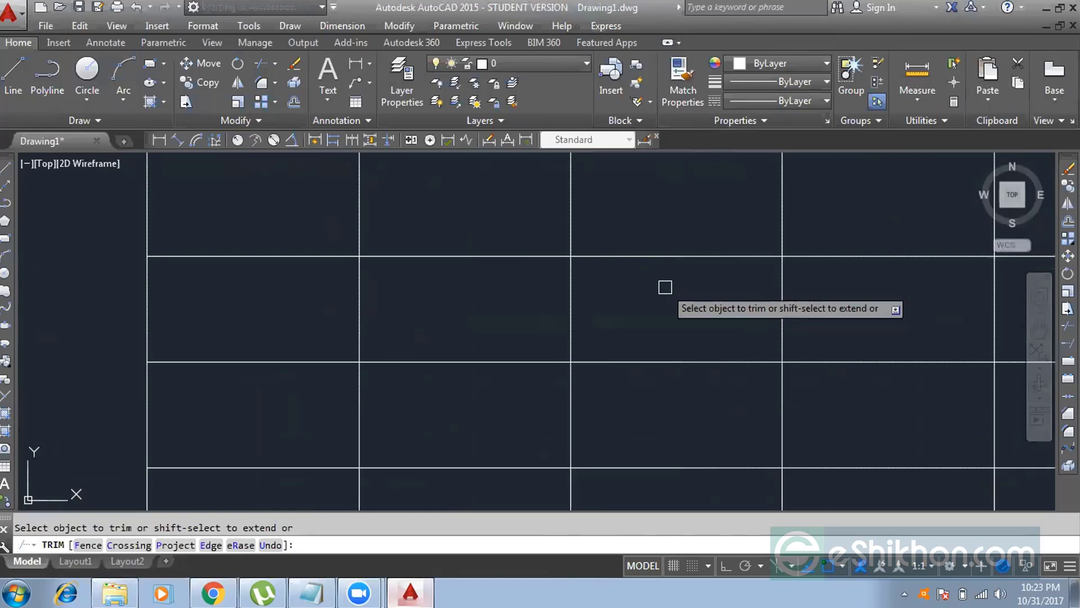
Trim the first horizontal segments between vertical lines, including a crossing selection, to begin staggering rows
left_click(668, 253)
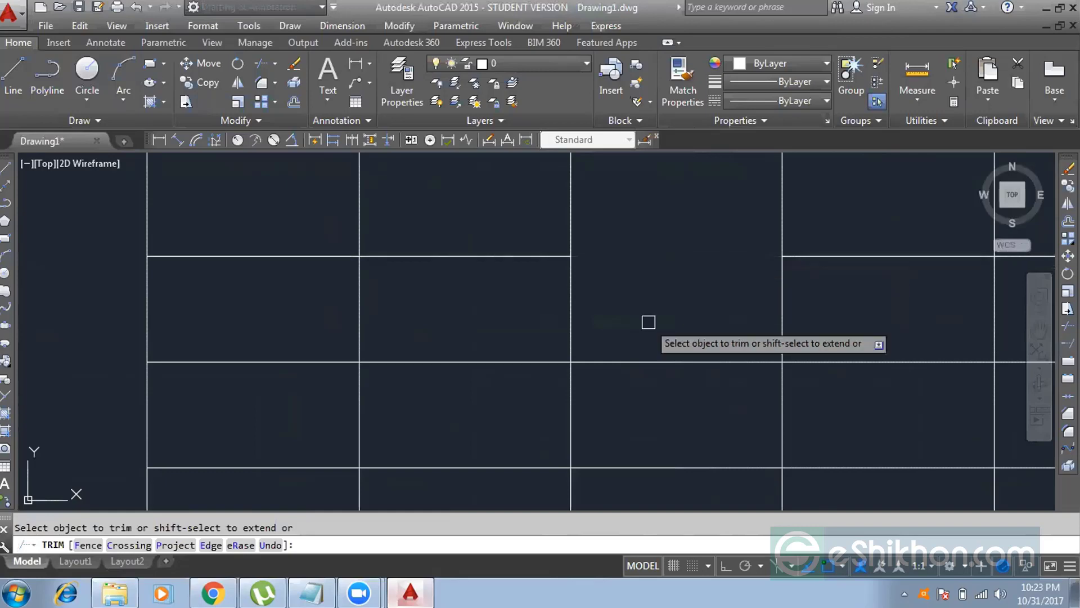
scroll(682, 304, "down", 2)
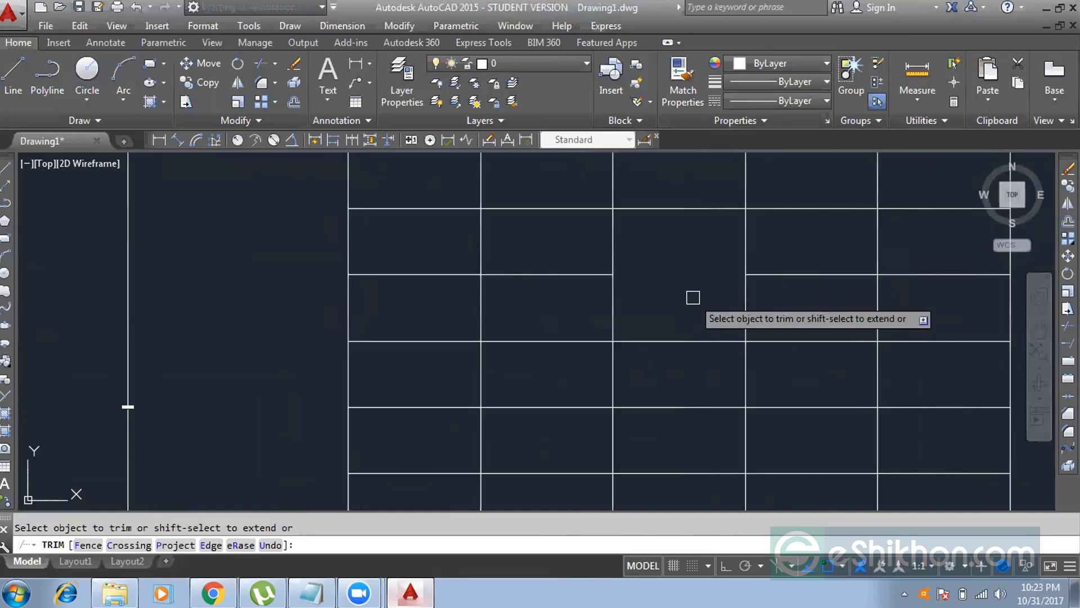
left_click(806, 337)
middle_click_drag(733, 320, 588, 320)
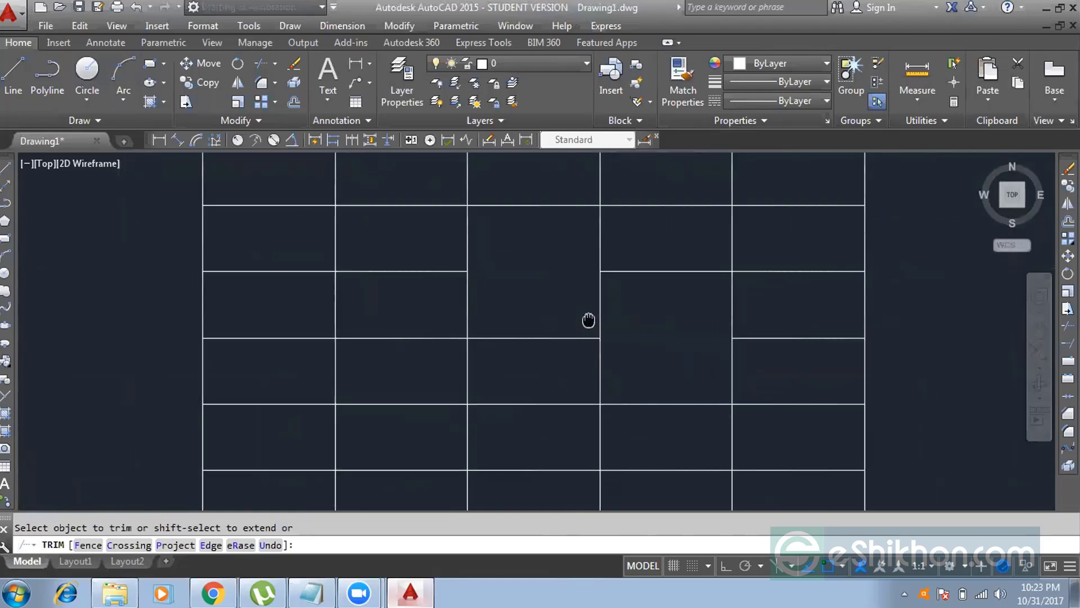
left_click(771, 271)
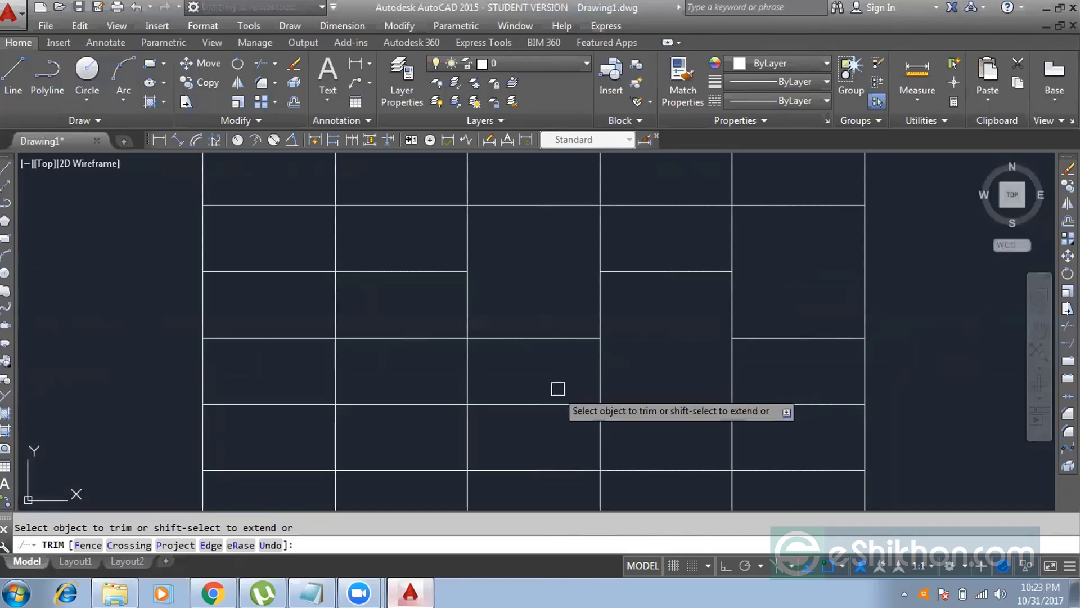
left_click(402, 404)
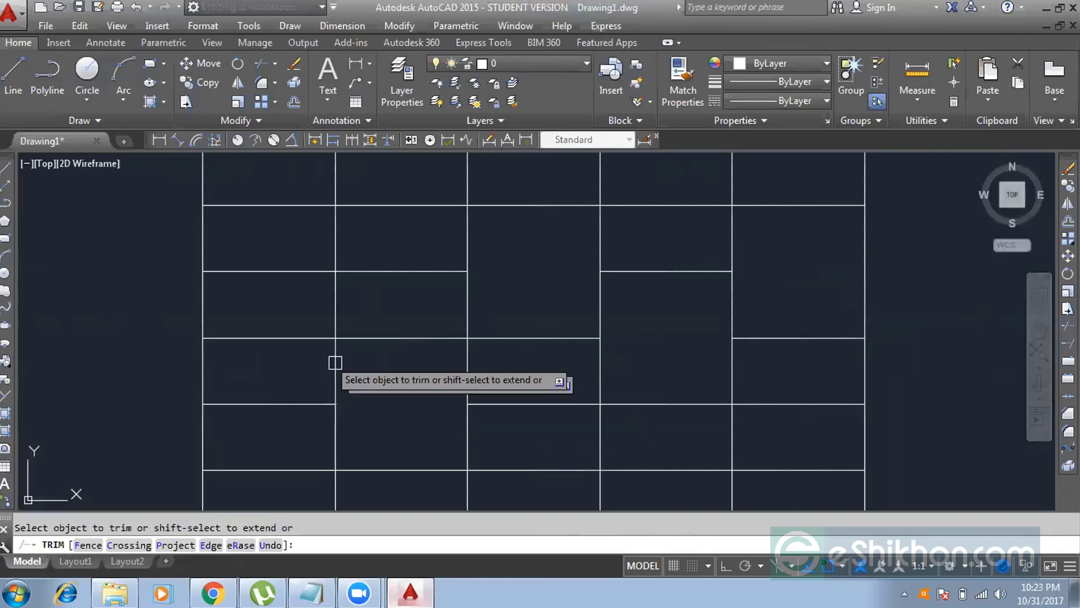
left_click(266, 278)
left_click(290, 229)
scroll(403, 337, "down", 3)
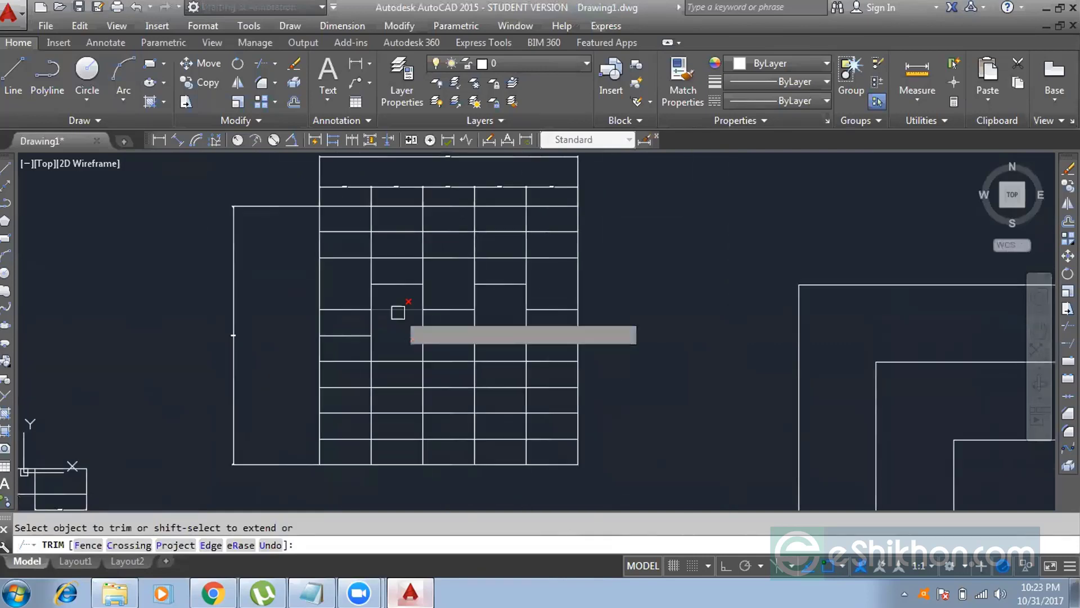
scroll(469, 415, "up", 2)
Trim four more short horizontal segments so the rows stagger like brickwork
left_click(442, 370)
left_click(505, 453)
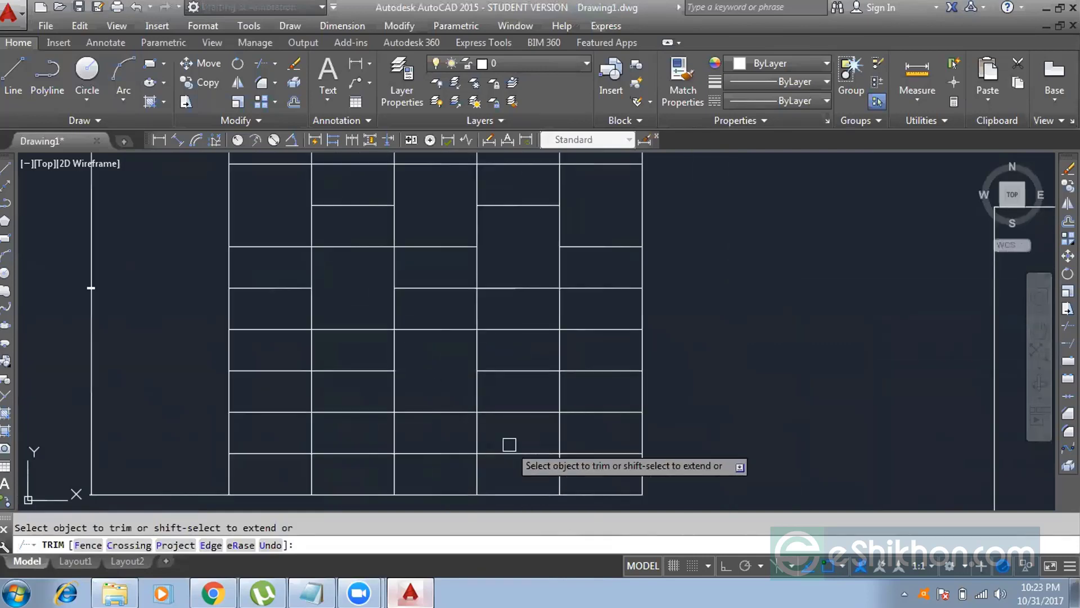
left_click(507, 412)
scroll(508, 392, "down", 2)
scroll(451, 249, "up", 1)
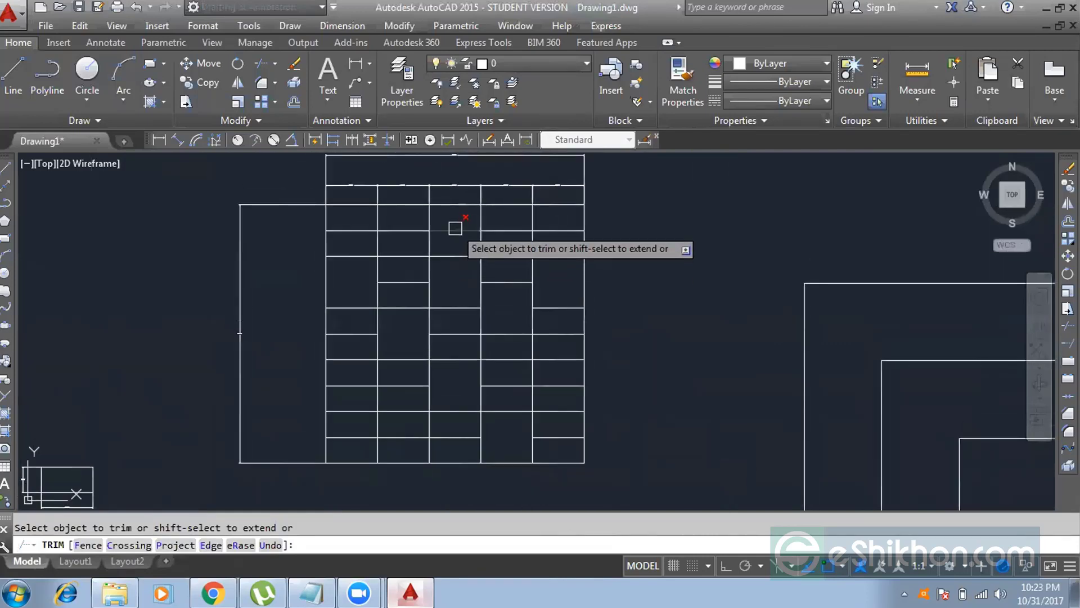
left_click(558, 231)
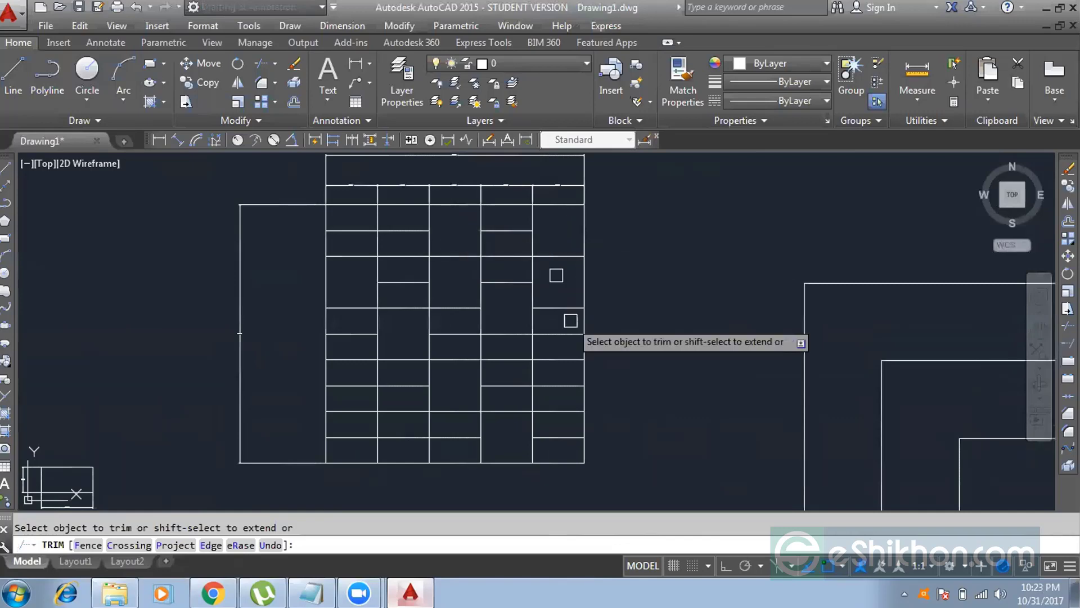
scroll(524, 288, "up", 5)
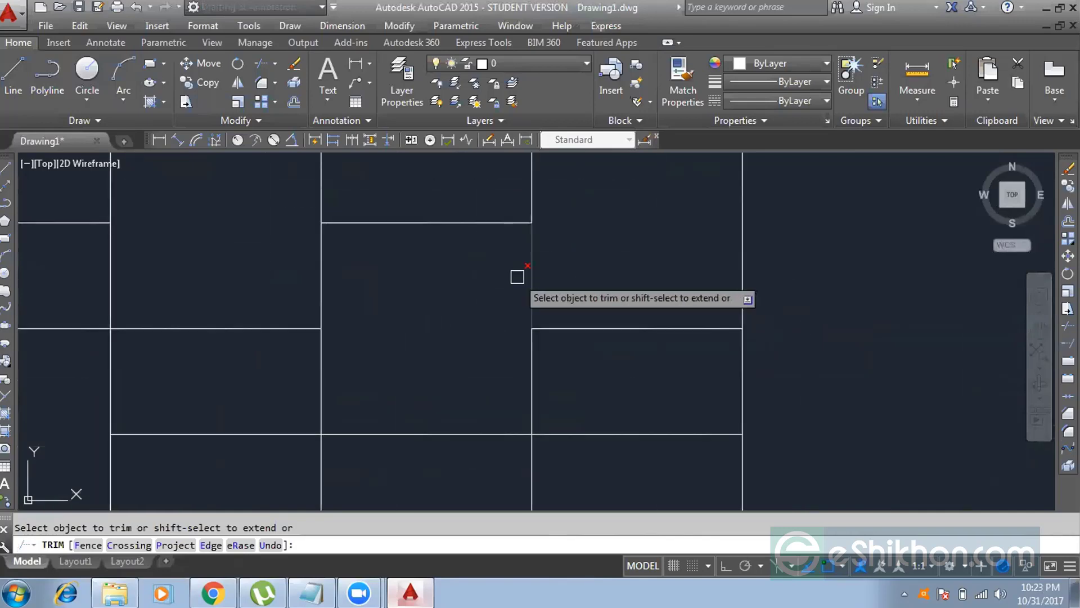
middle_click_drag(448, 220, 487, 337)
scroll(488, 315, "down", 4)
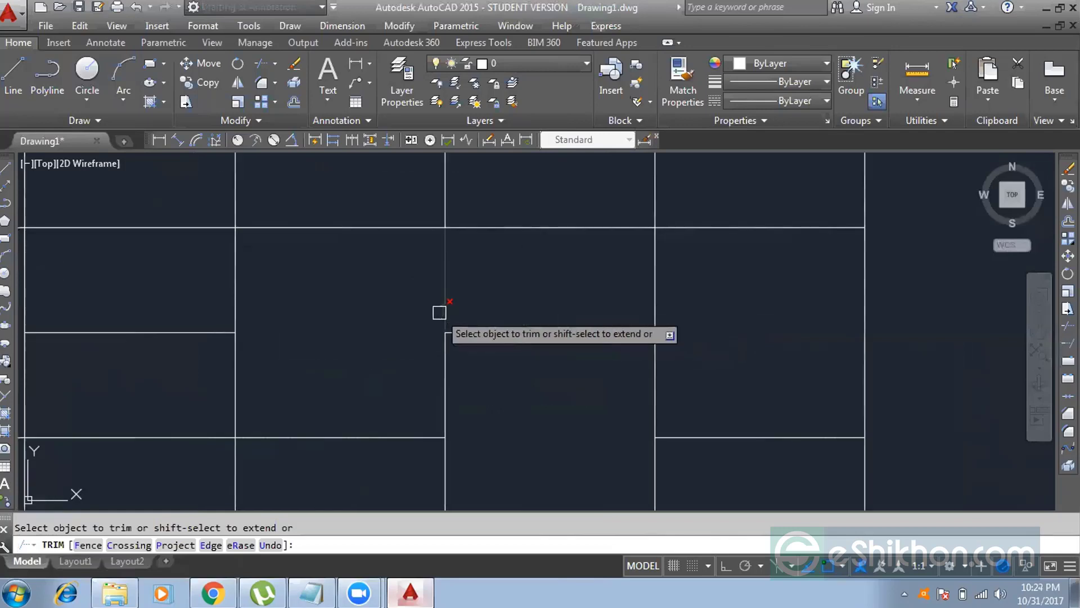
scroll(441, 313, "up", 4)
scroll(452, 339, "up", 4)
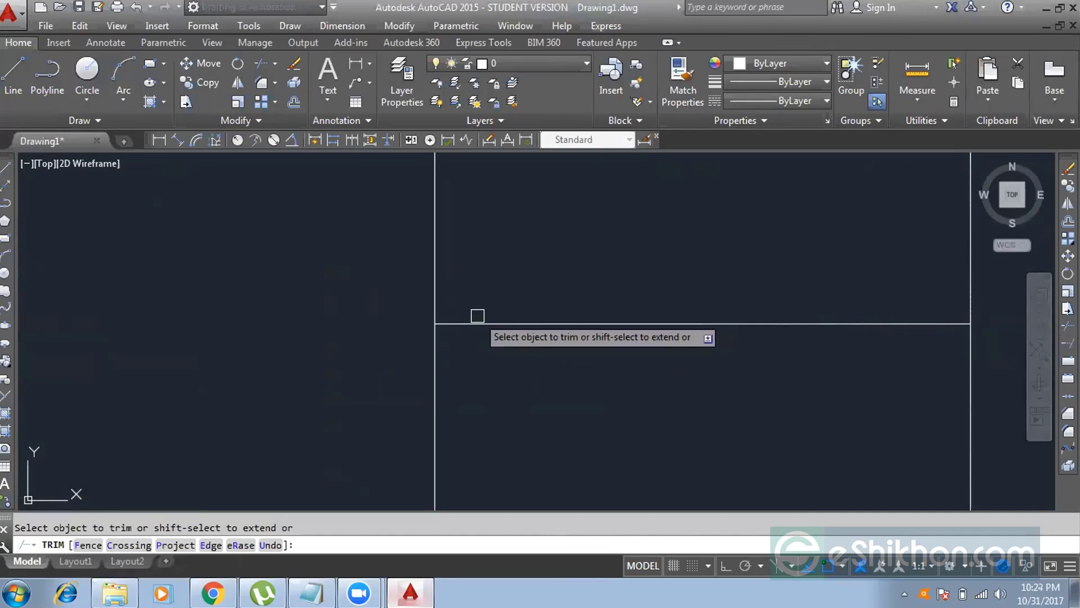
End Trim, then window-select and delete the stray horizontal line
key("Escape")
left_click_drag(624, 280, 565, 381)
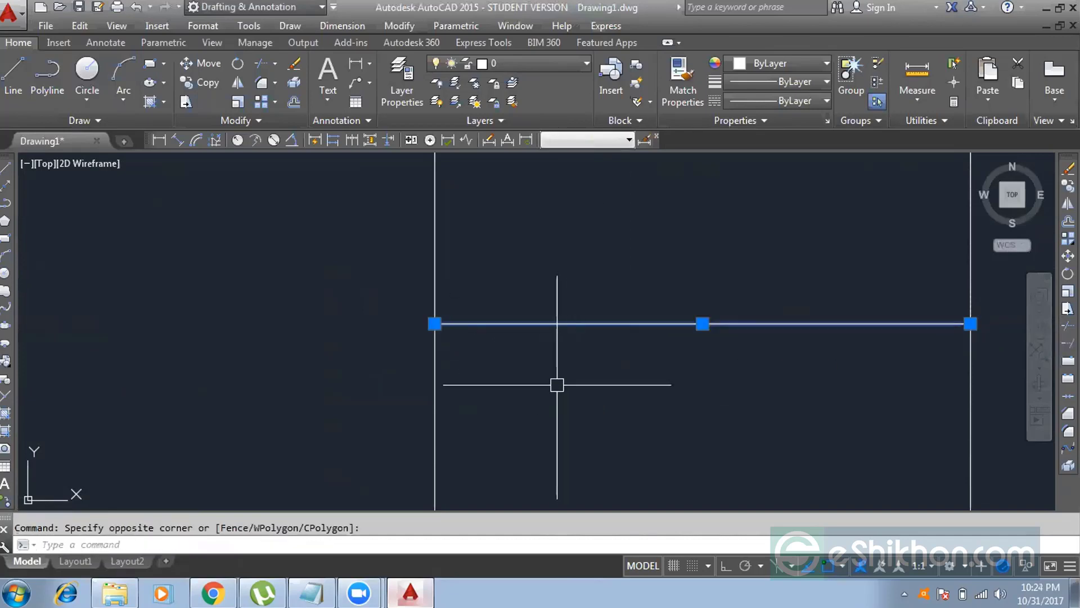
key("Delete")
scroll(557, 385, "down", 4)
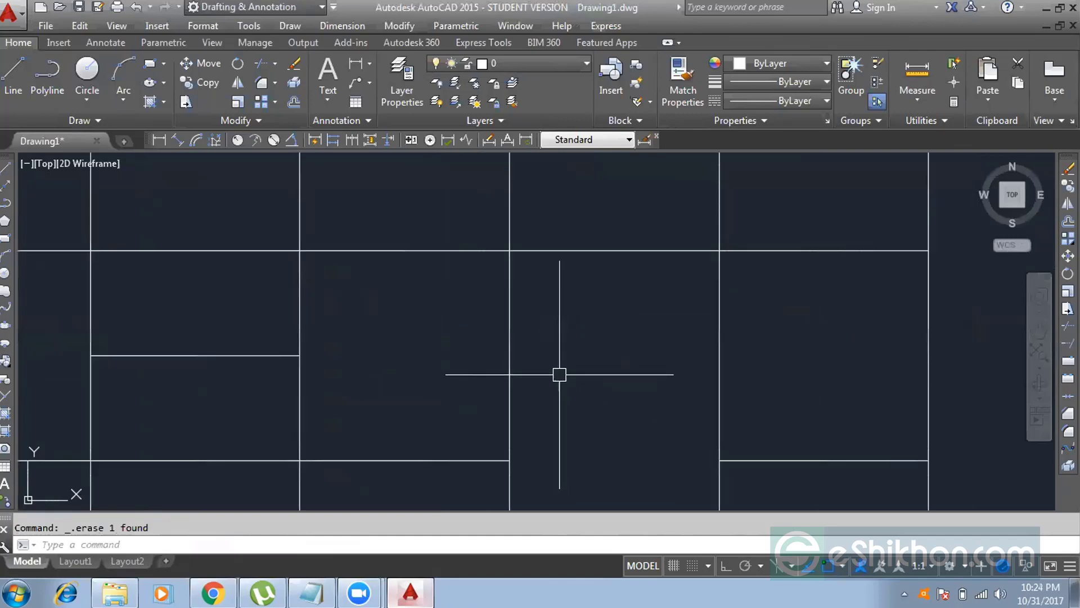
scroll(587, 384, "up", 3)
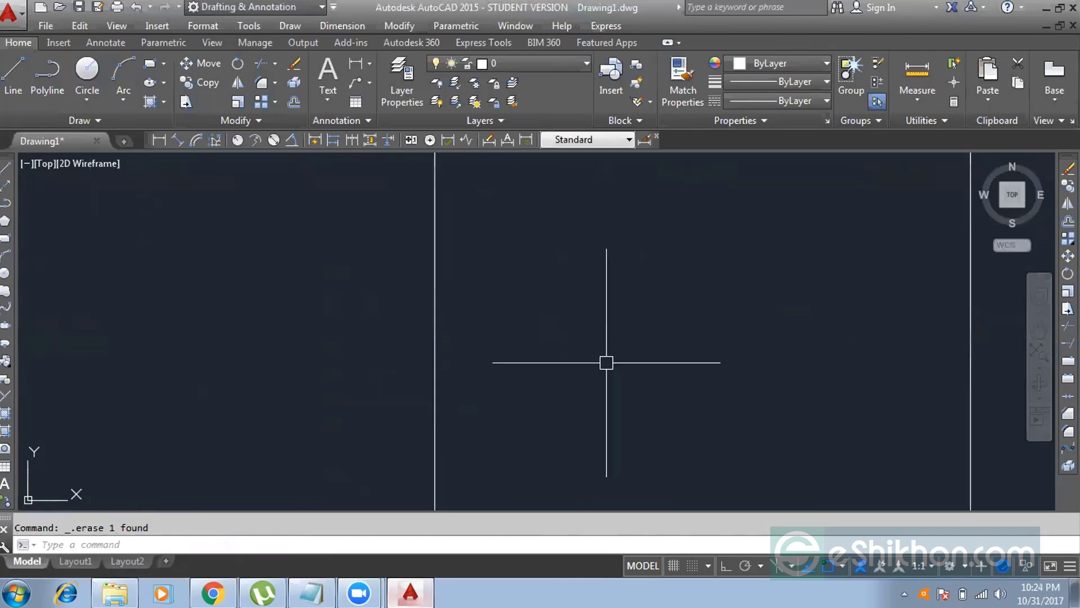
scroll(606, 360, "down", 4)
Select a vertical line, cancel the selection, and type TR to begin trimming again
left_click(710, 352)
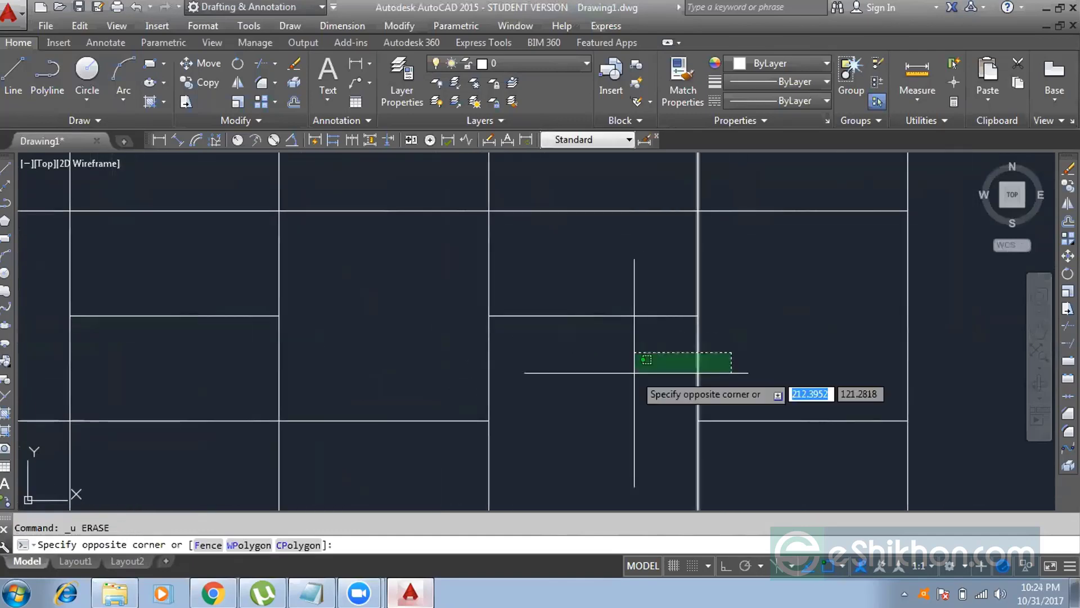
left_click(671, 358)
scroll(671, 358, "down", 4)
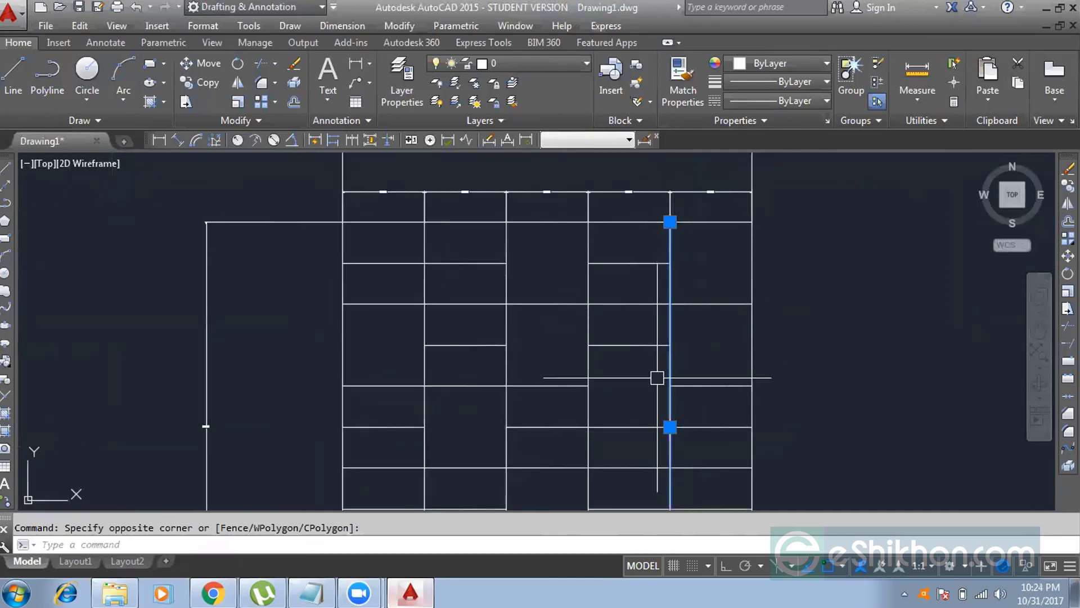
key("Escape")
scroll(658, 365, "up", 2)
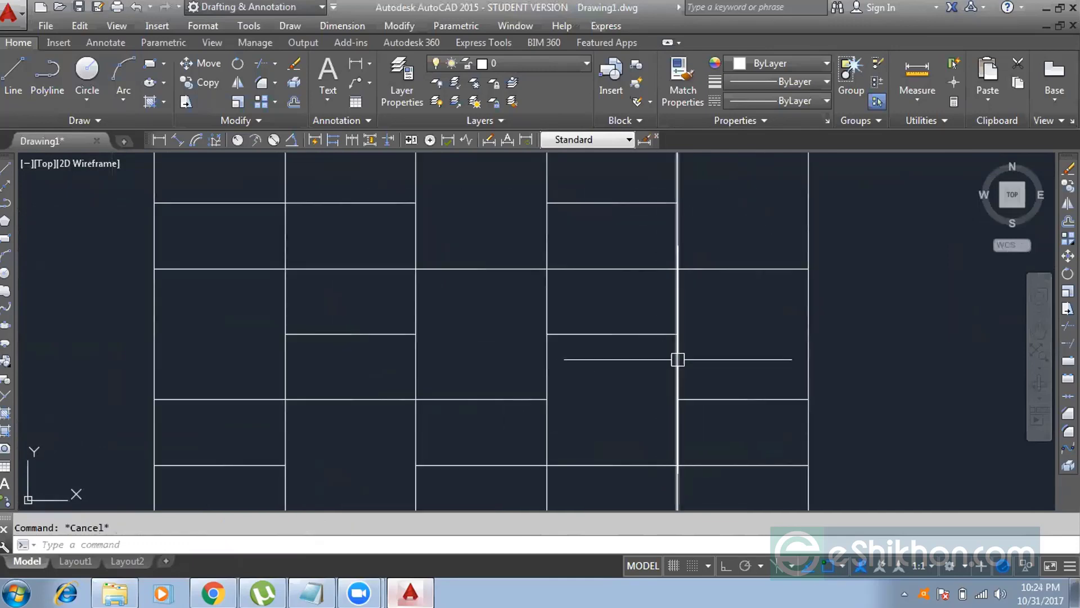
scroll(677, 359, "up", 2)
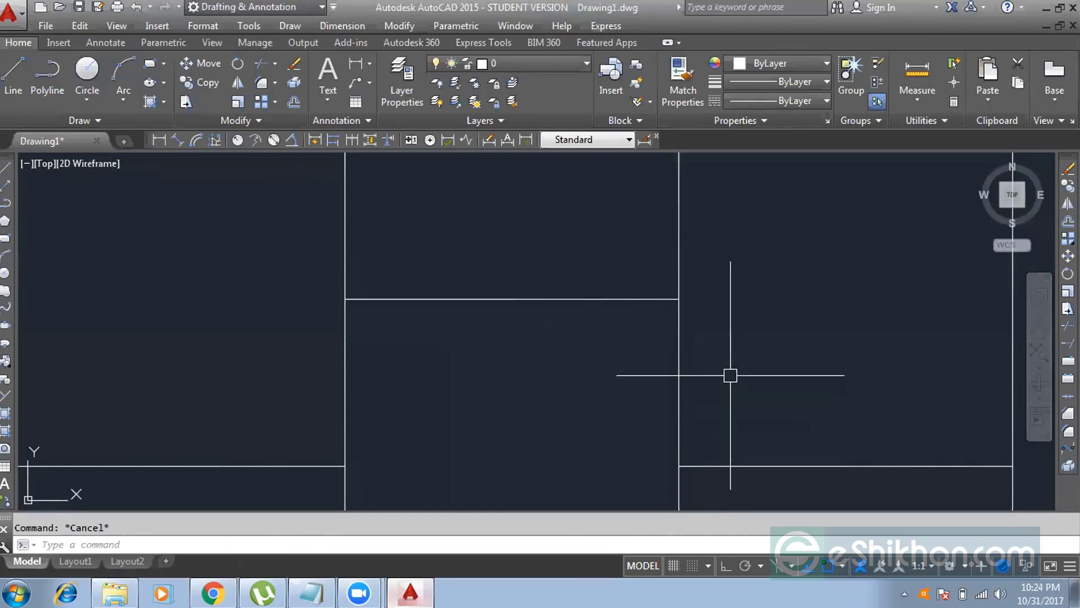
type("TR")
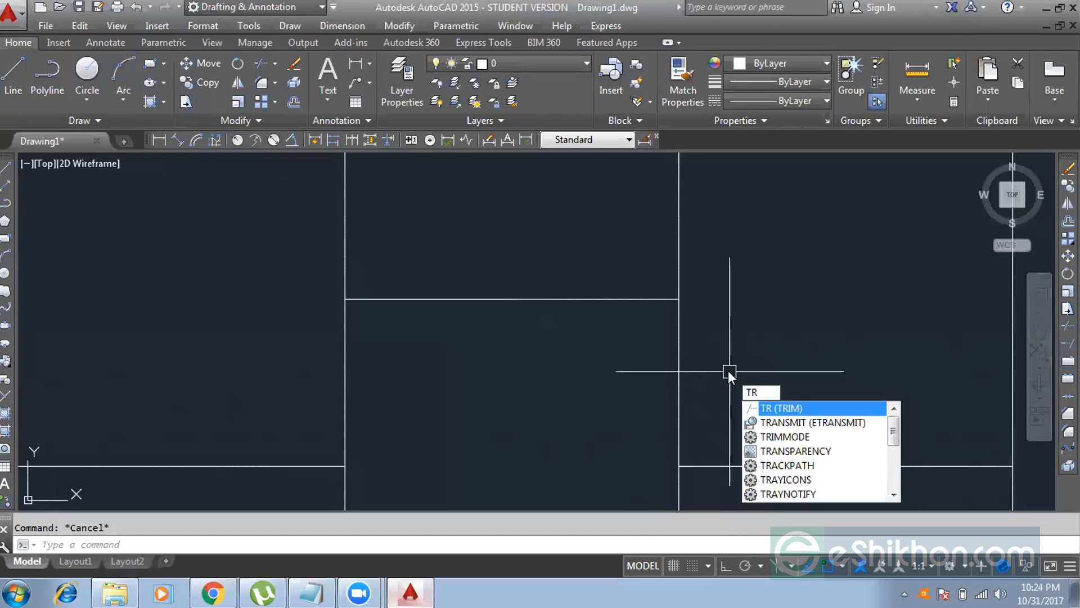
Trim three more horizontal segments from the grid, then pan to review the brick pattern
key("Return")
key("Return")
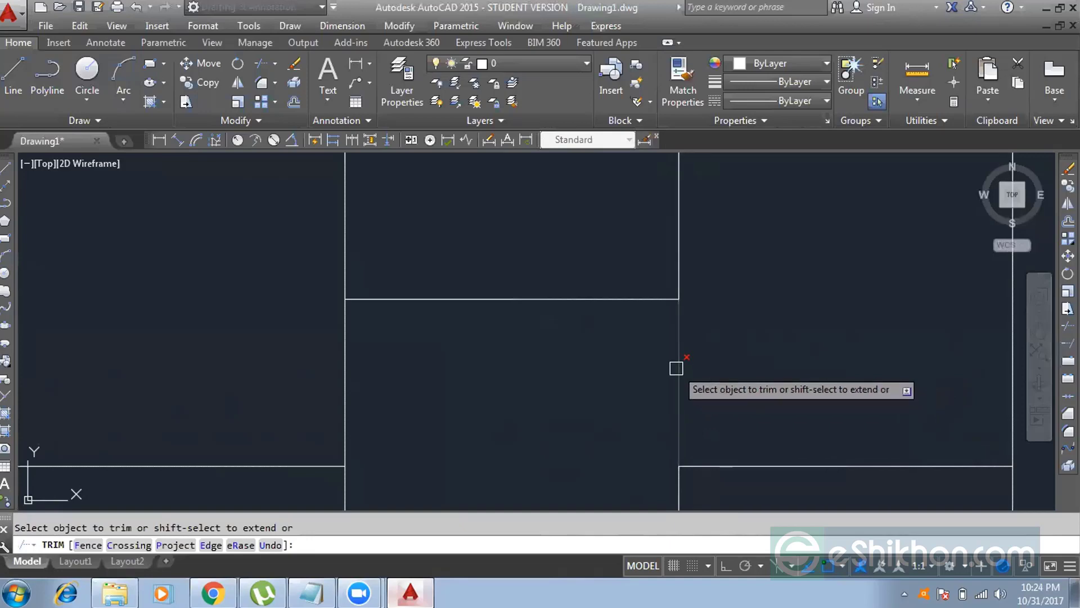
scroll(677, 368, "down", 4)
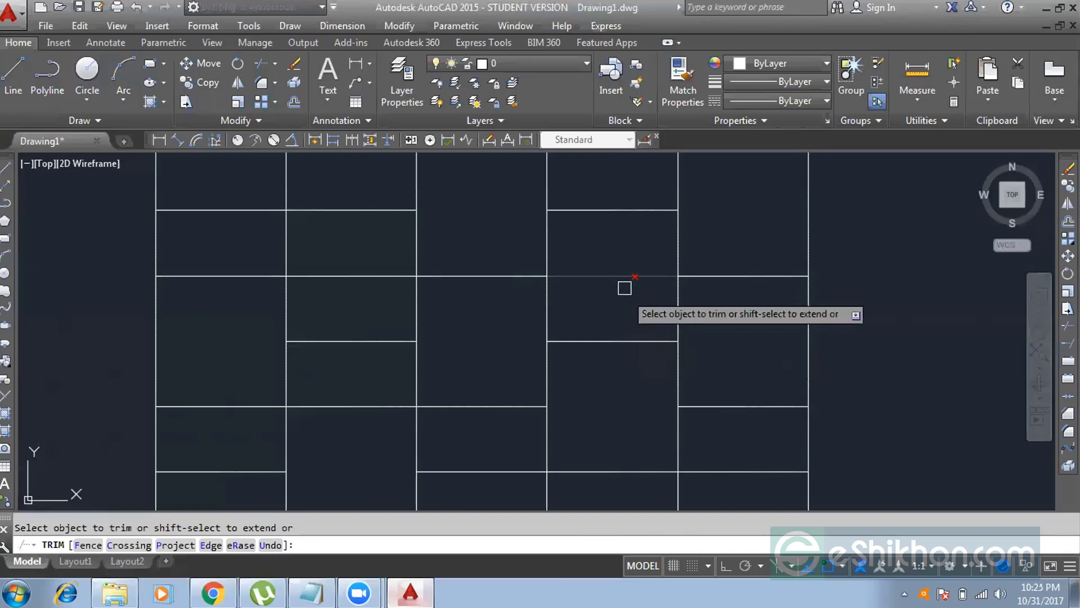
scroll(619, 315, "down", 3)
left_click(600, 321)
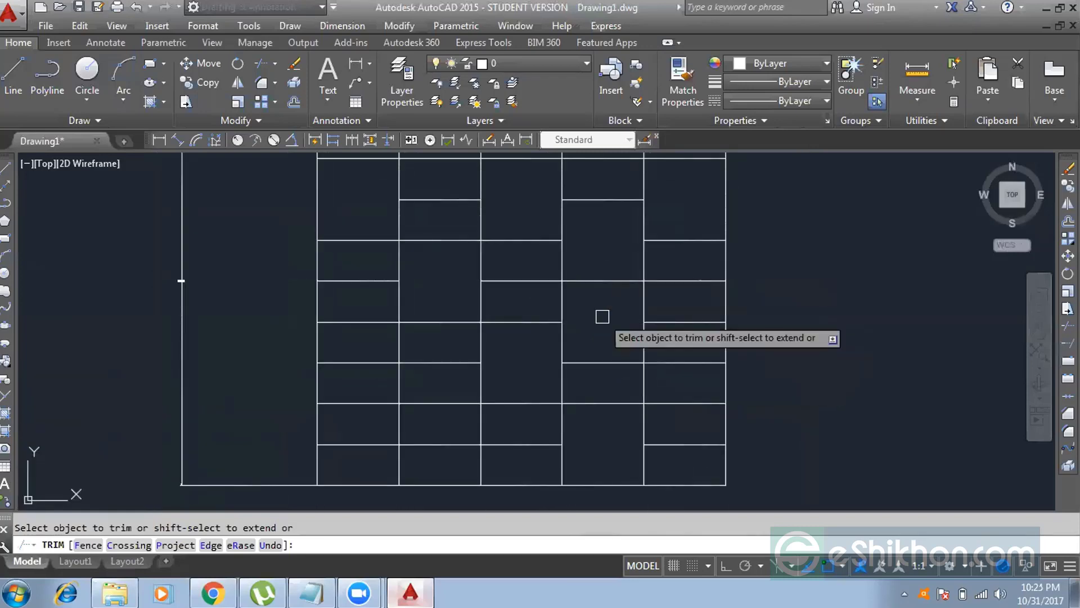
left_click(360, 363)
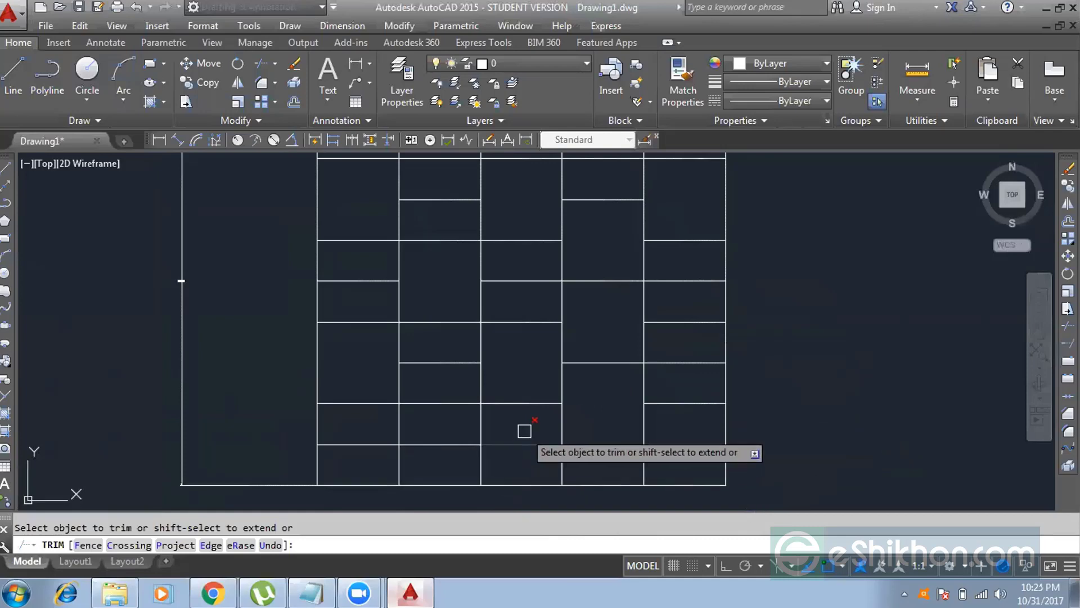
left_click(445, 444)
scroll(522, 376, "down", 3)
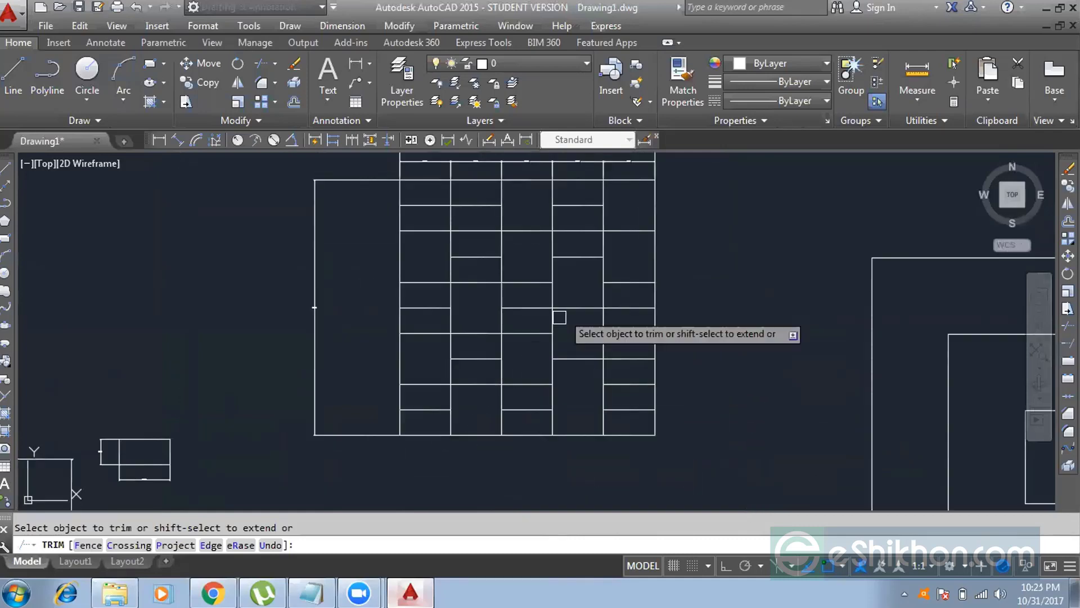
middle_click_drag(557, 315, 557, 374)
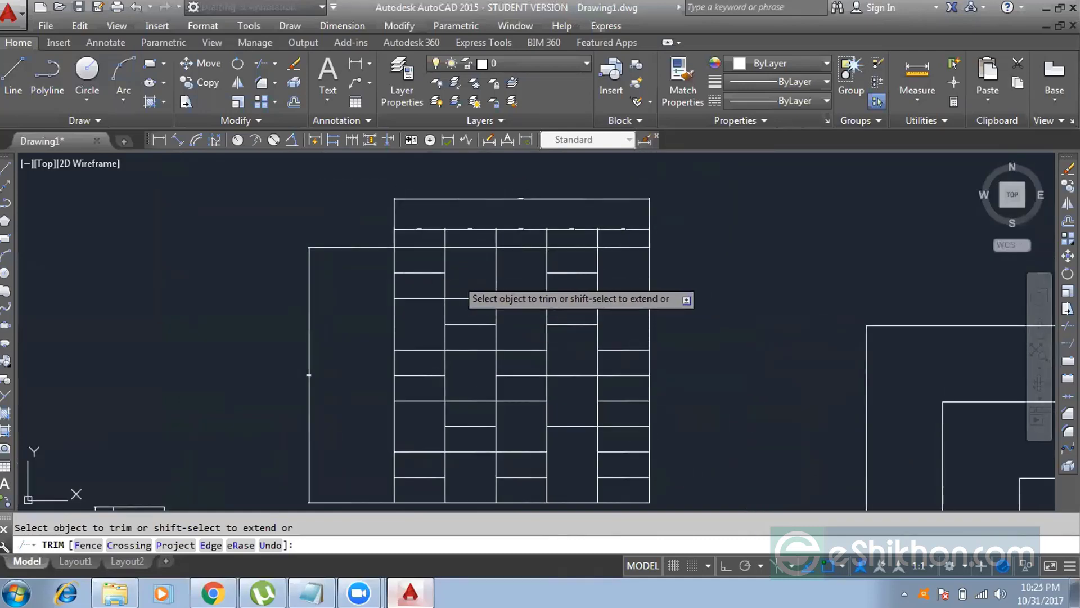
scroll(710, 349, "down", 2)
middle_click_drag(711, 349, 596, 306)
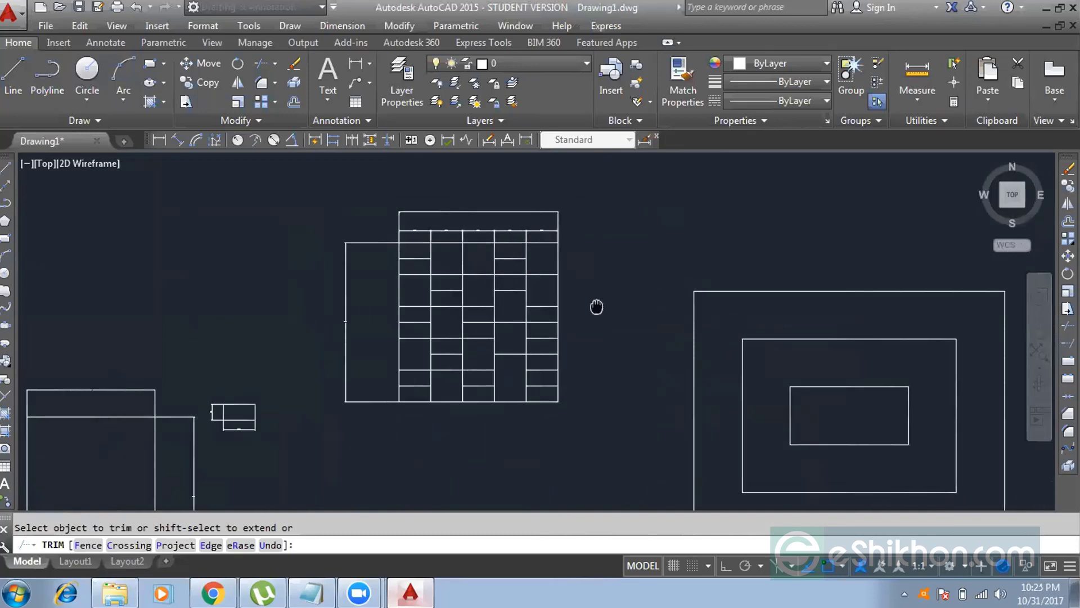
scroll(563, 306, "up", 3)
End Trim and bring up the Chrome window with the 302 × 201 assignment PDF
key("Escape")
scroll(607, 260, "down", 4)
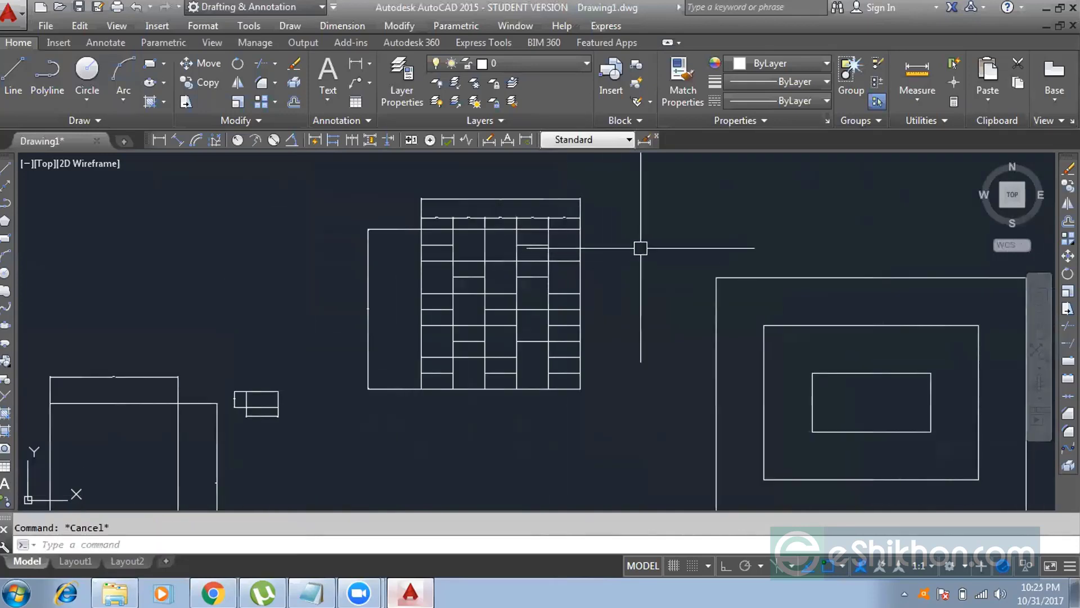
scroll(638, 246, "up", 2)
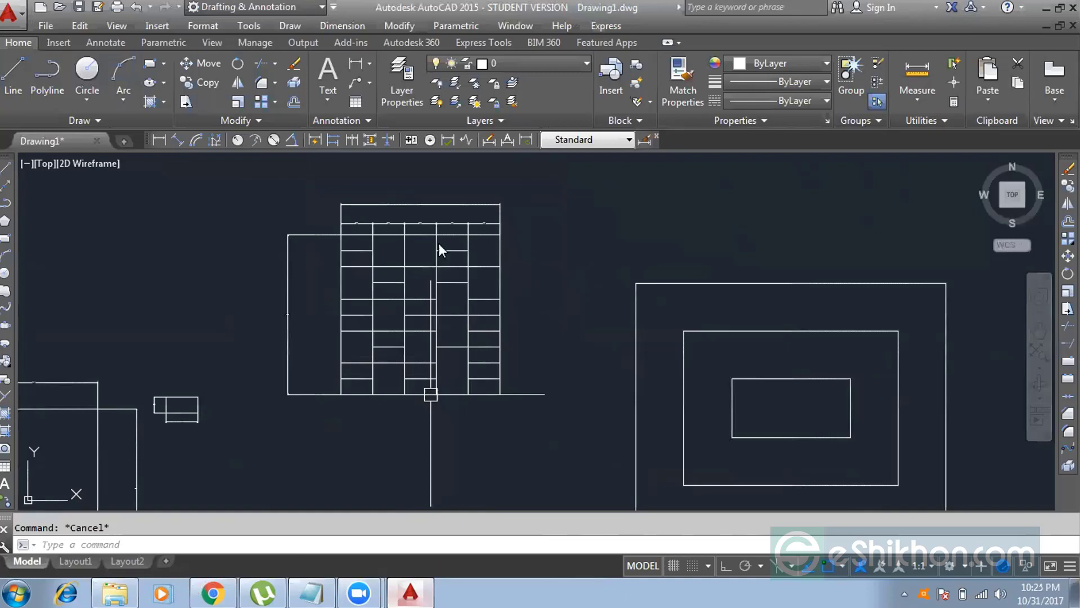
key("alt+Tab")
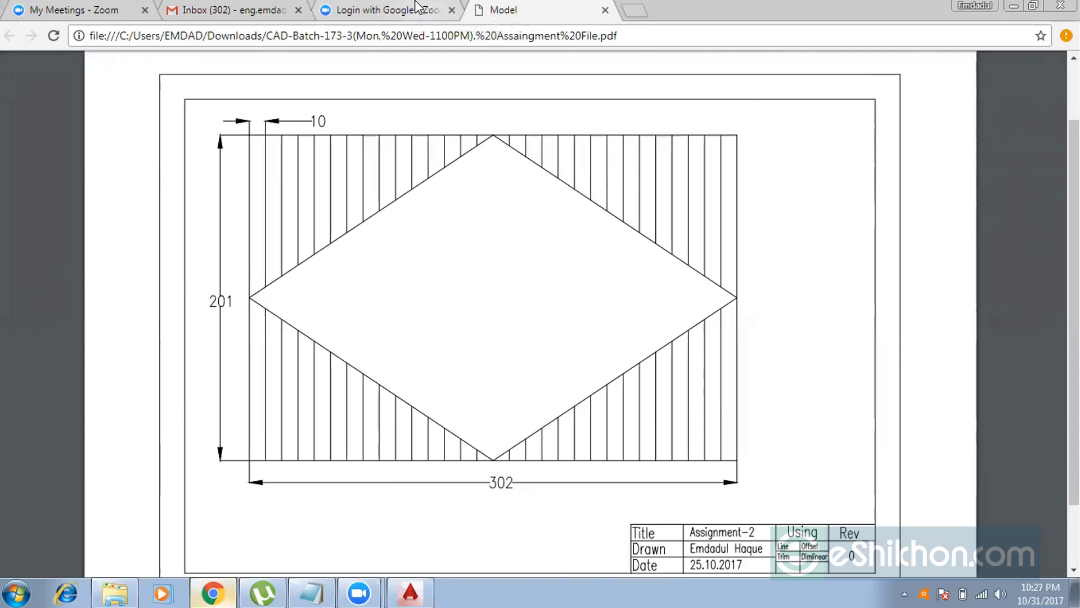
mouse_move(143, 76)
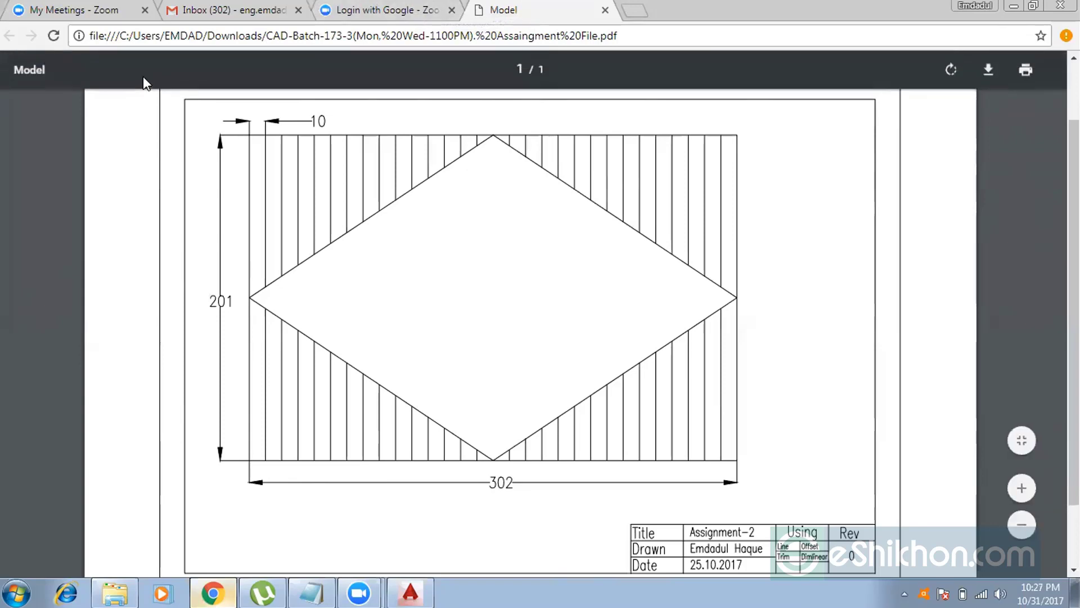